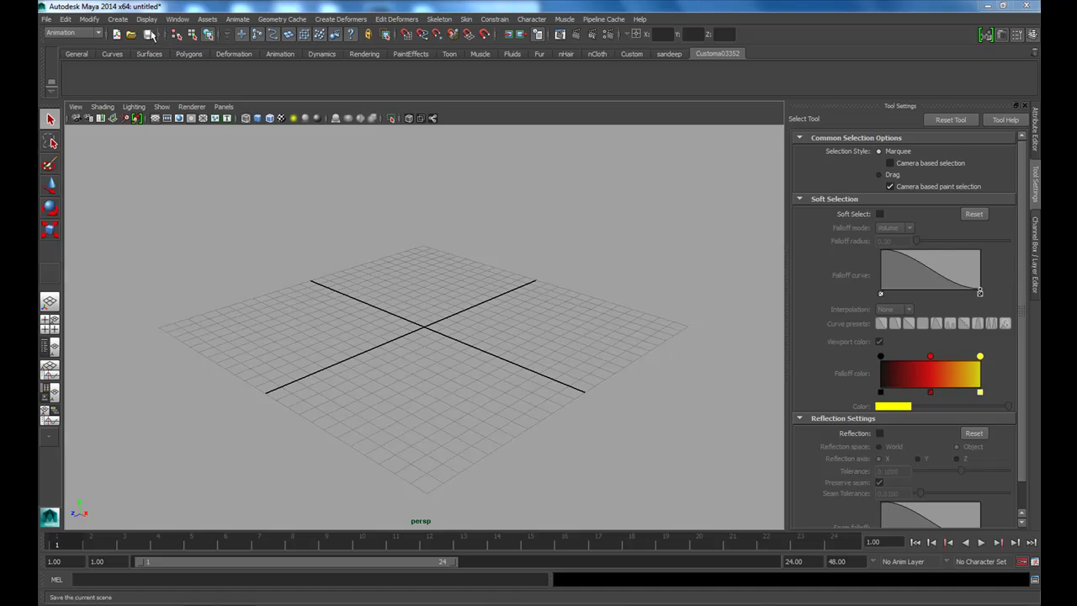
- Create nurbsPlane1 at the origin, scale it well beyond the grid, and show it shaded
{"action": "left_click", "coordinate": [119, 21]}
{"action": "mouse_move", "coordinate": [145, 37]}
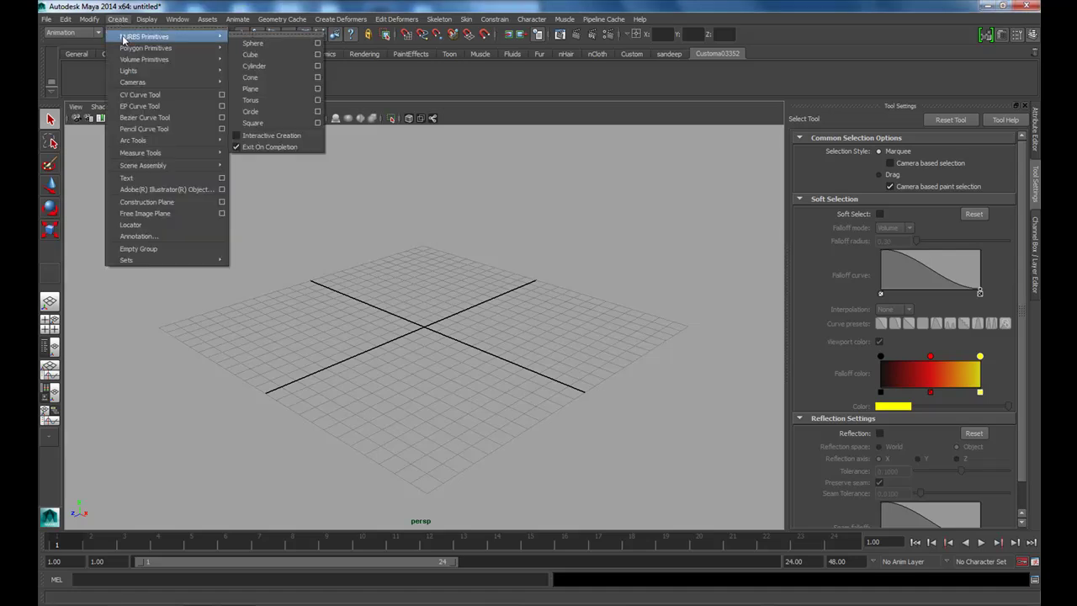
{"action": "left_click", "coordinate": [252, 88]}
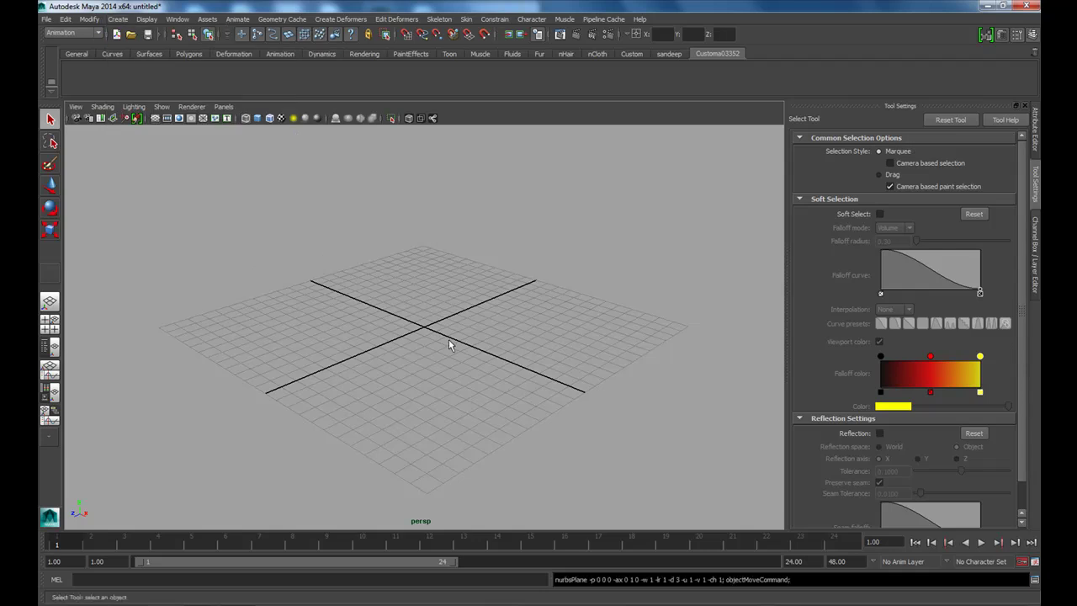
{"action": "left_click_drag", "start_coordinate": [456, 345], "coordinate": [445, 344], "text": "alt"}
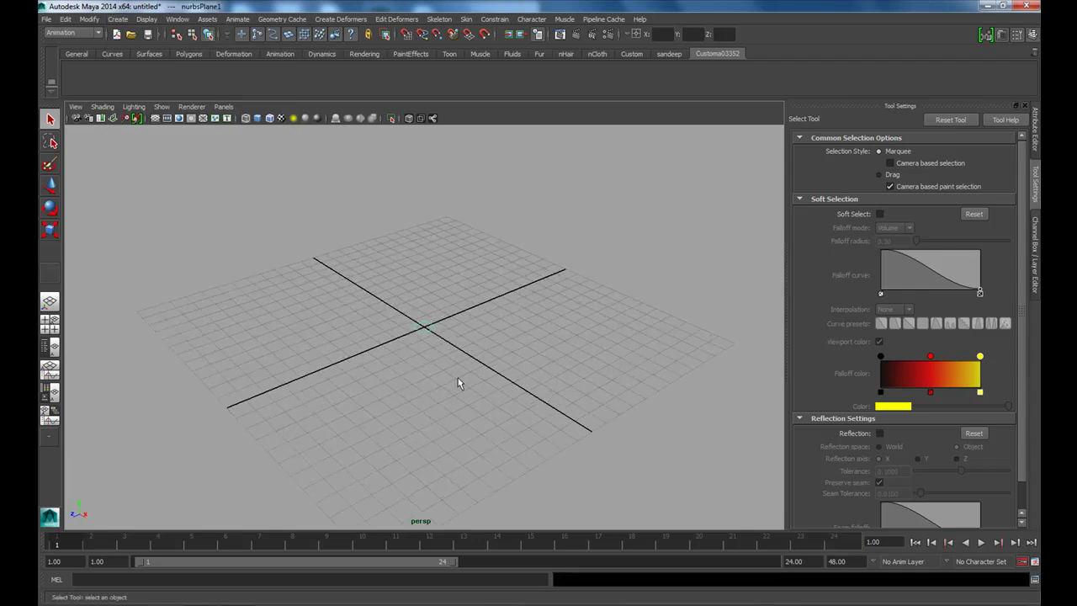
{"action": "key", "text": "e"}
{"action": "key", "text": "r"}
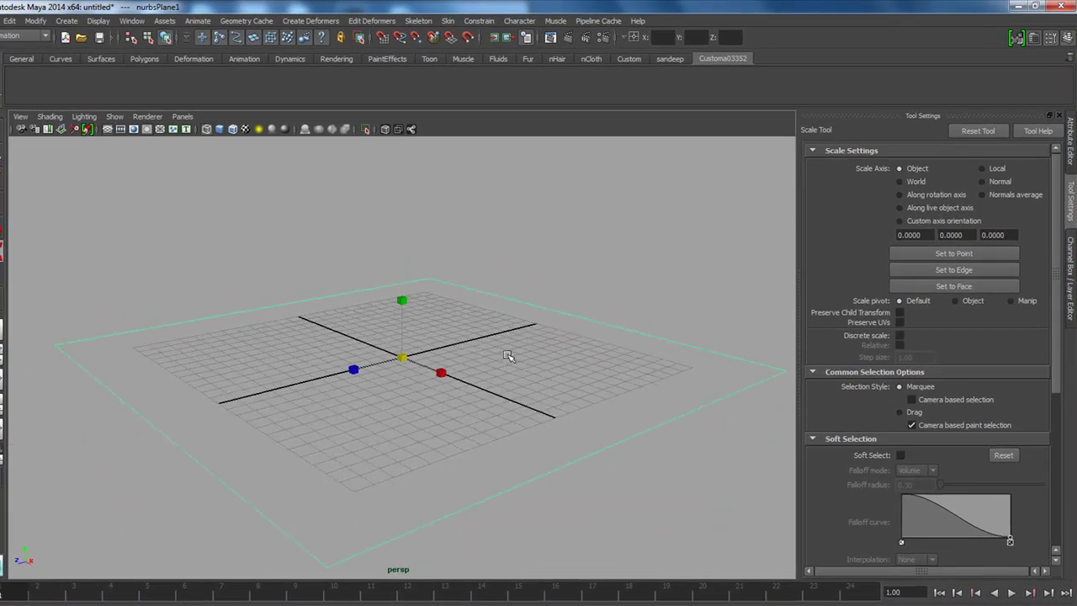
{"action": "key", "text": "5"}
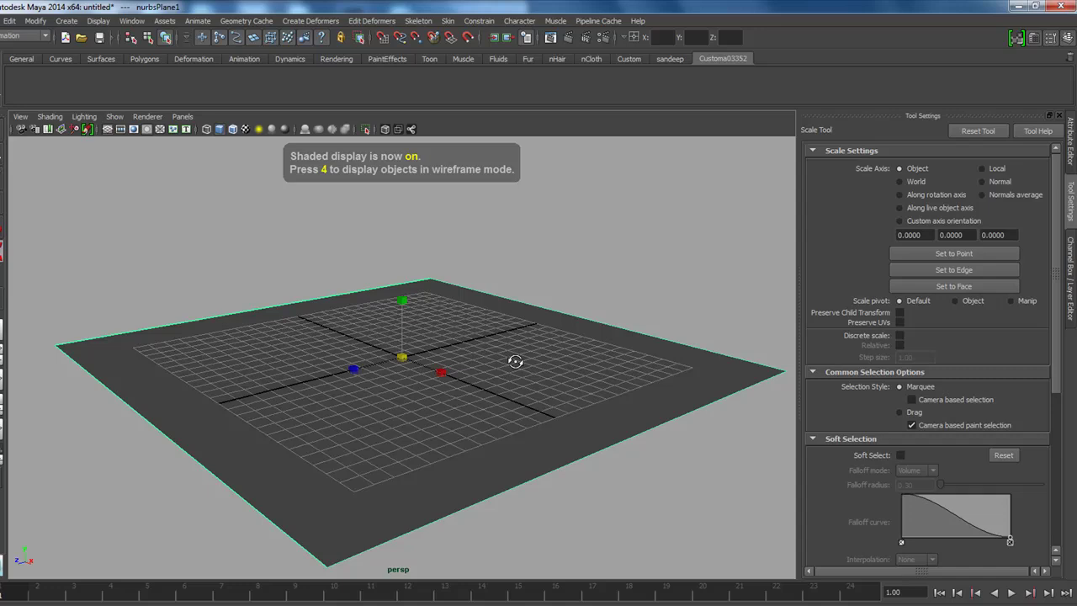
- Set makeNurbPlane1's Patches U and V to 50 in the Channel Box and hide the grid
{"action": "left_click", "coordinate": [1072, 266]}
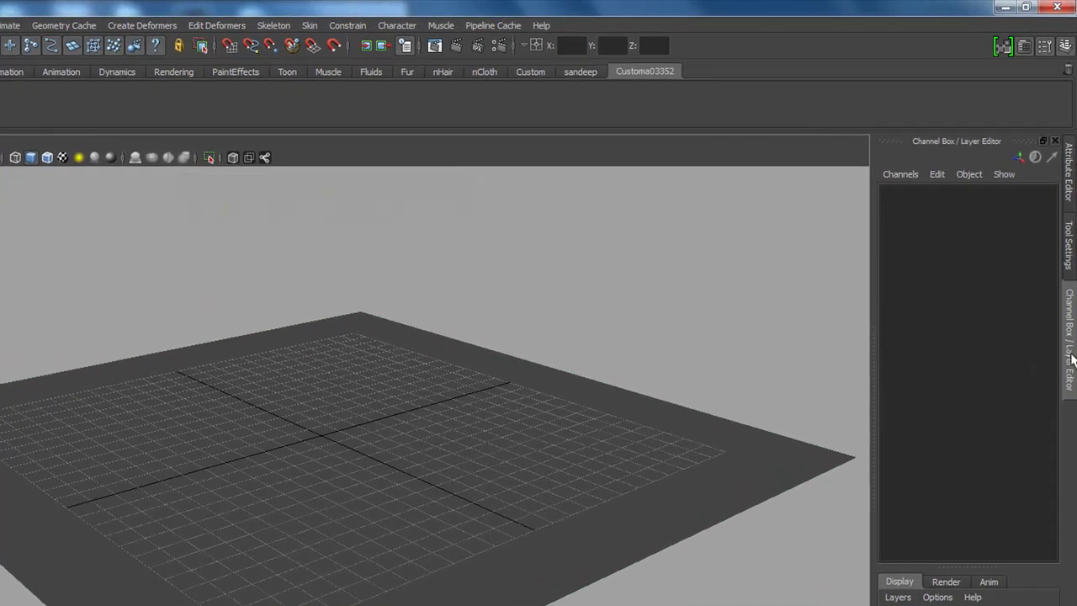
{"action": "left_click", "coordinate": [1065, 363]}
{"action": "left_click", "coordinate": [725, 438]}
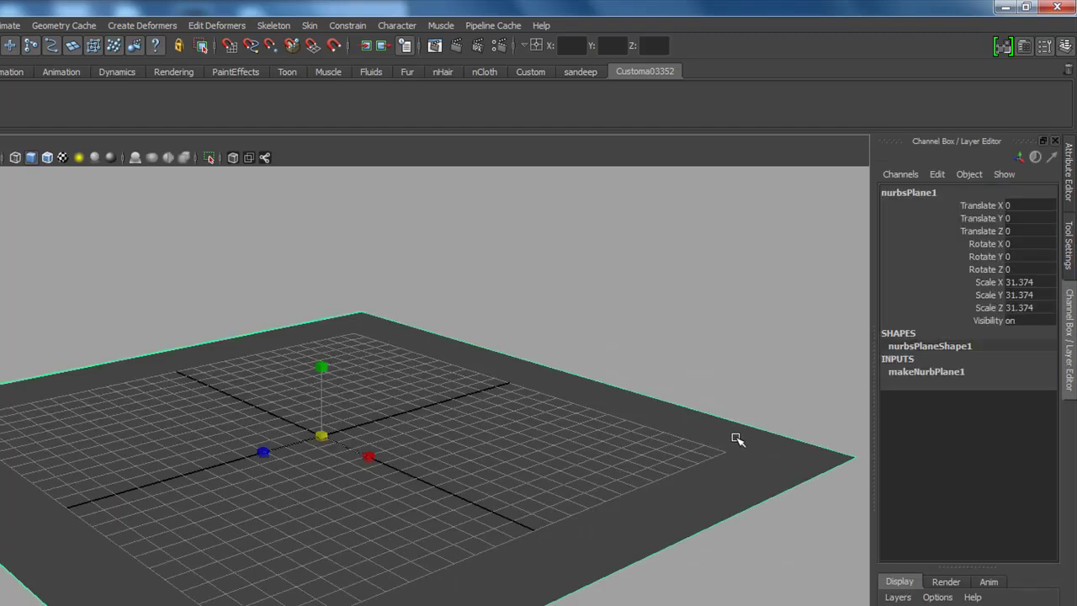
{"action": "left_click", "coordinate": [935, 381]}
{"action": "left_click_drag", "start_coordinate": [972, 410], "coordinate": [972, 422]}
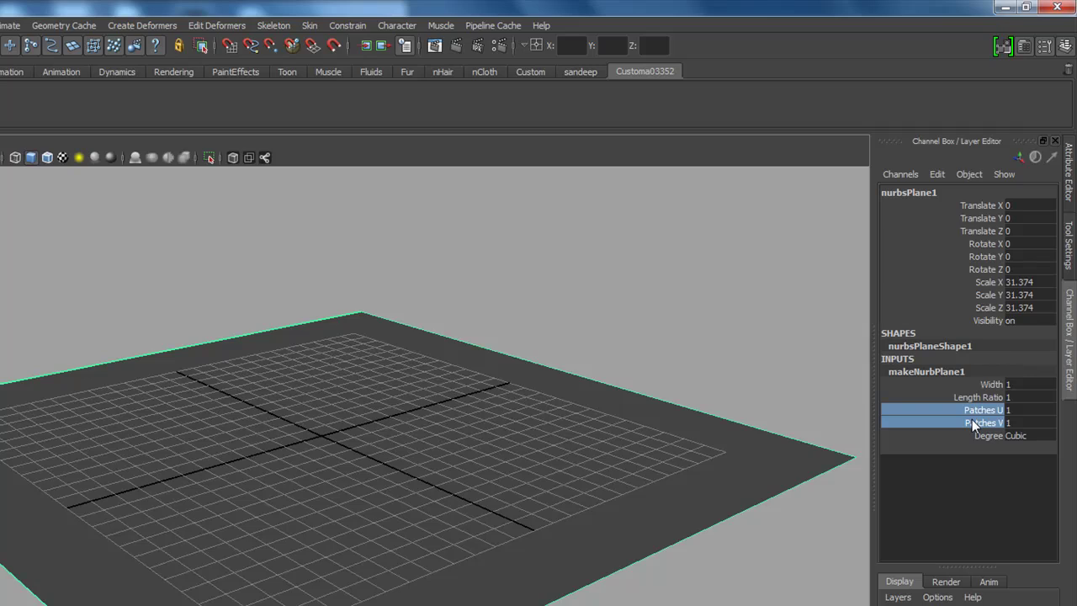
{"action": "middle_click_drag", "start_coordinate": [486, 411], "coordinate": [695, 377]}
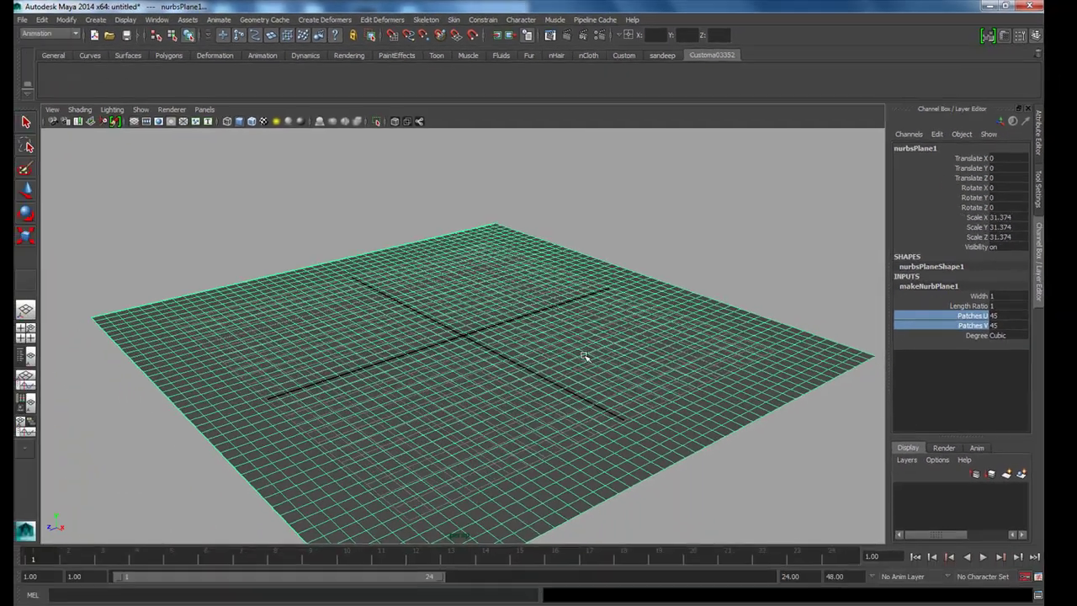
{"action": "left_click", "coordinate": [154, 118]}
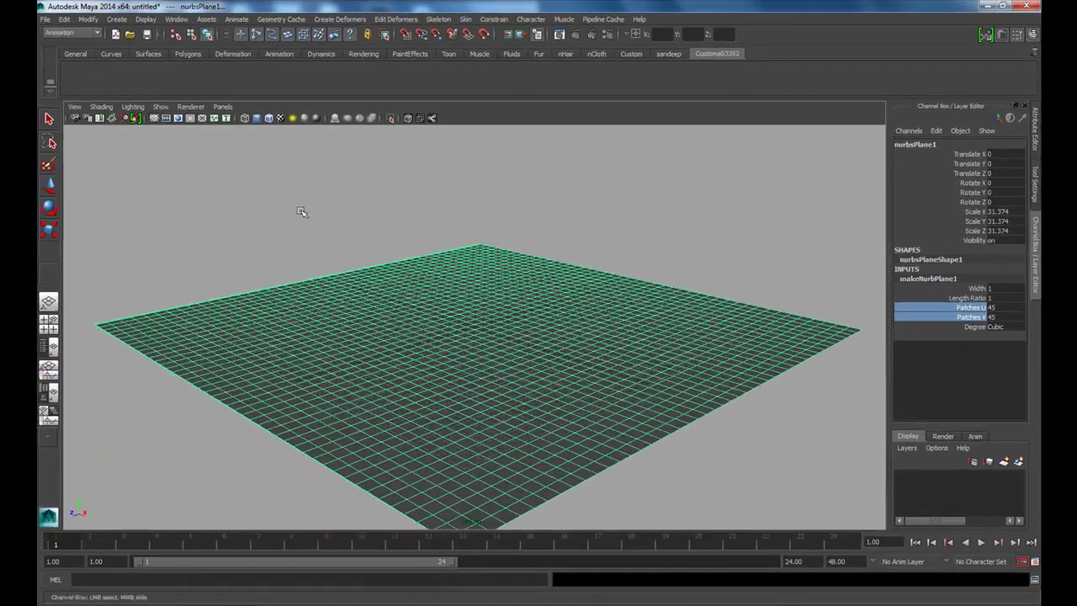
{"action": "left_click_drag", "start_coordinate": [600, 258], "coordinate": [681, 278], "text": "alt"}
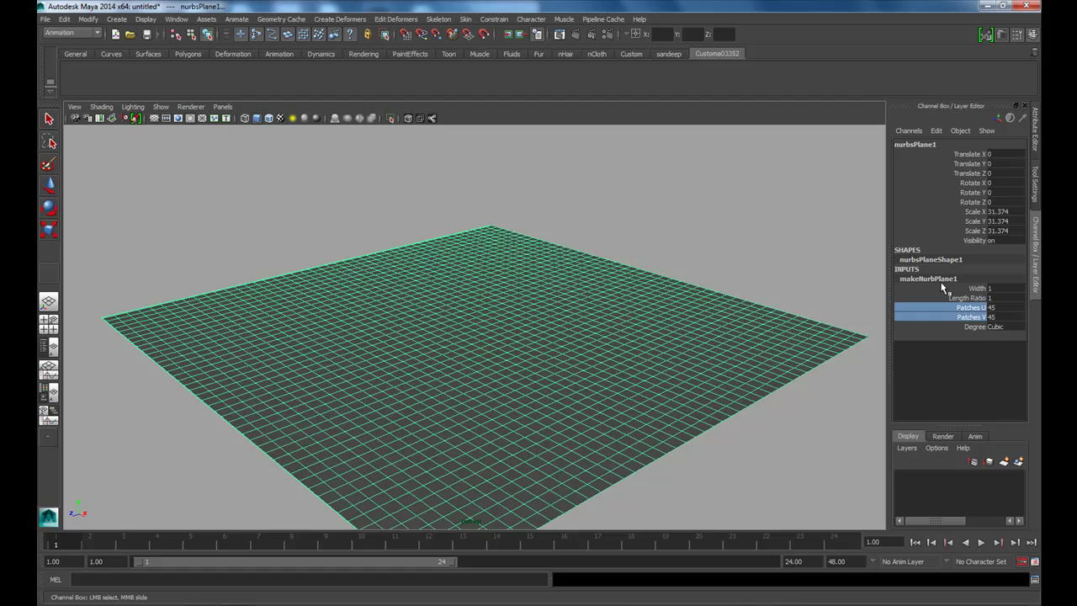
{"action": "double_click", "coordinate": [992, 311]}
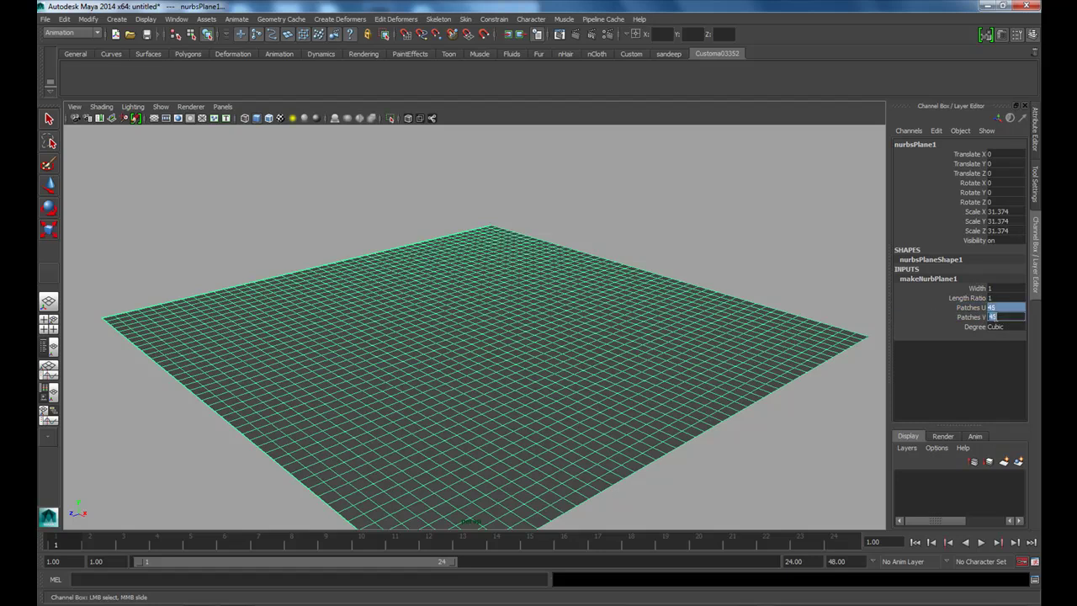
{"action": "type", "text": "50"}
{"action": "key", "text": "Return"}
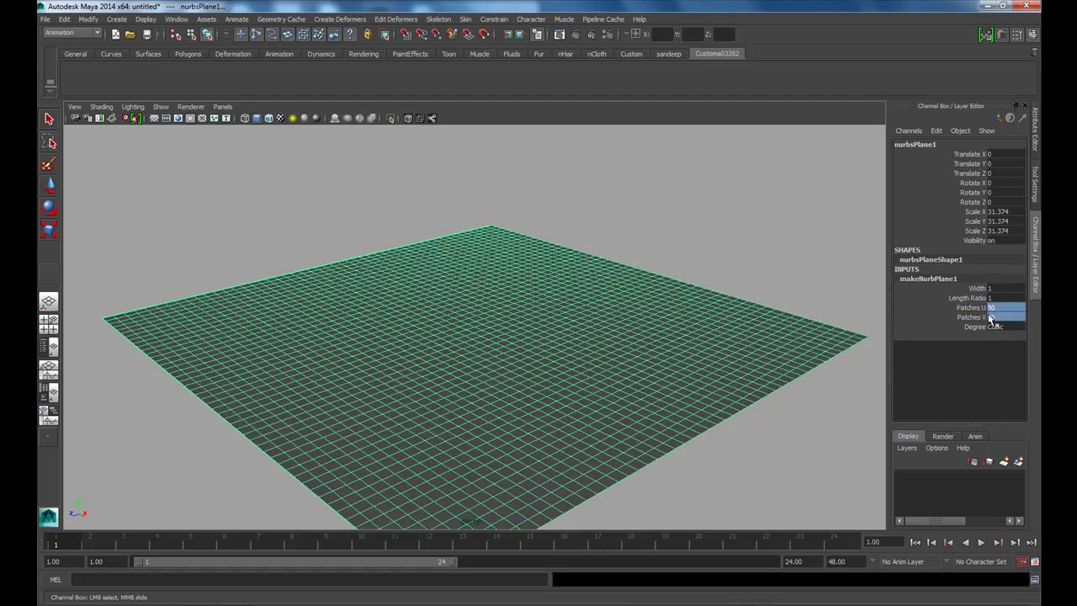
{"action": "mouse_move", "coordinate": [591, 242]}
{"action": "left_mouse_down", "text": "alt"}
{"action": "mouse_move", "coordinate": [575, 233]}
{"action": "mouse_move", "coordinate": [570, 248]}
{"action": "left_mouse_up", "text": "alt"}
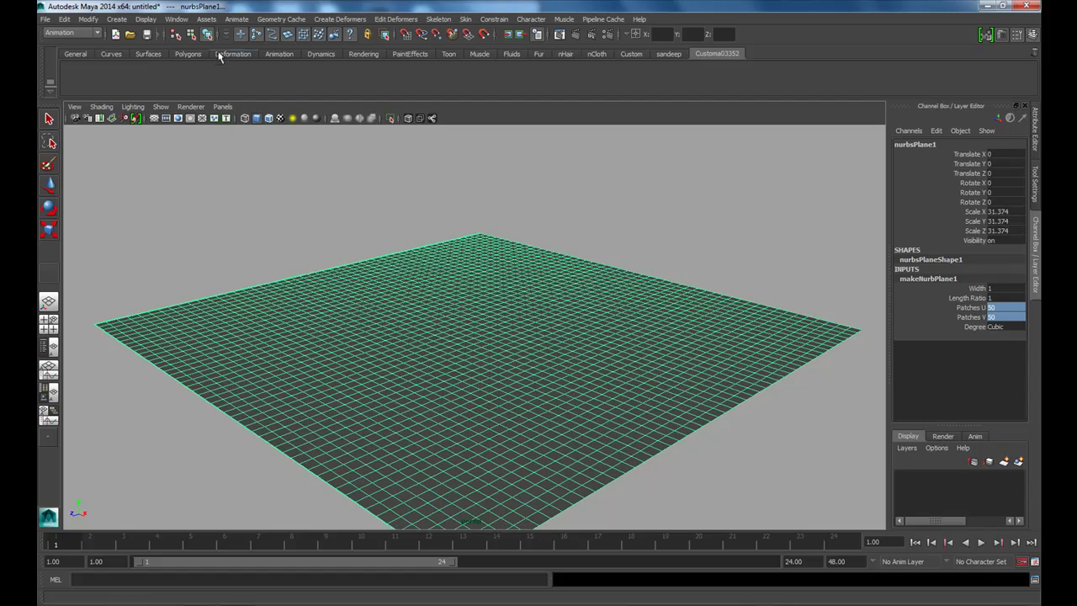
- Start the CV Curve Tool in a wireframe top view framed on the plane
{"action": "left_click", "coordinate": [117, 19]}
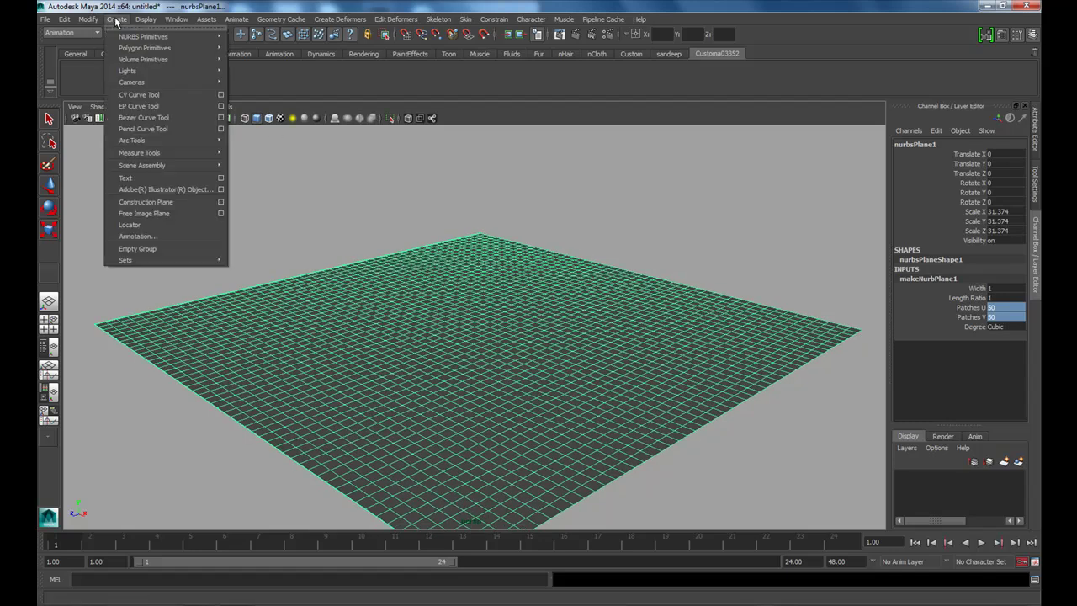
{"action": "left_click", "coordinate": [140, 95]}
{"action": "left_click_drag", "start_coordinate": [427, 294], "coordinate": [425, 304], "text": "alt"}
{"action": "key", "text": "space"}
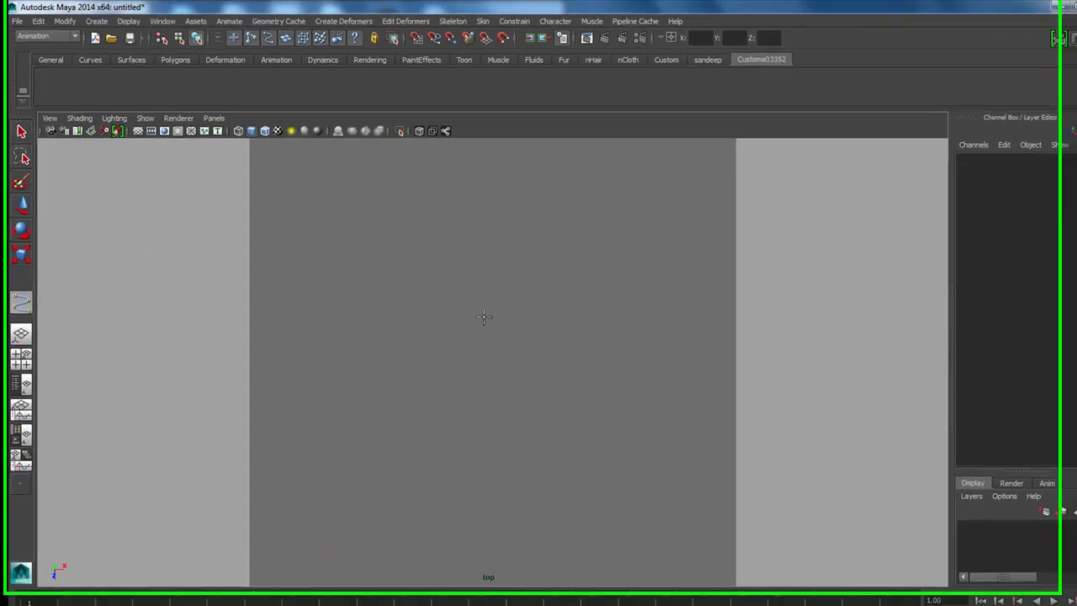
{"action": "key", "text": "f"}
{"action": "key", "text": "4"}
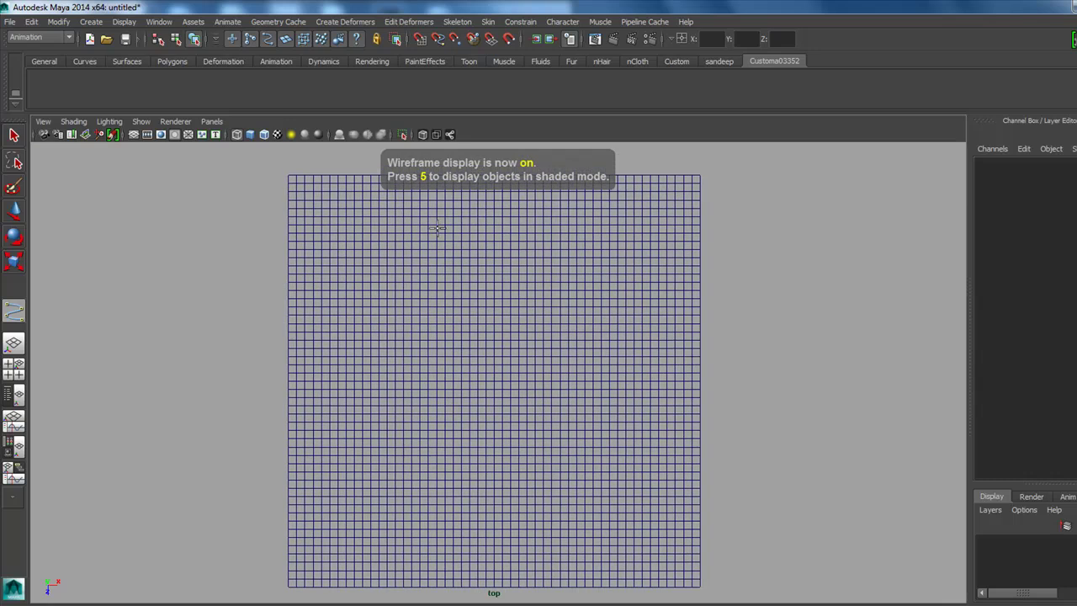
- Place CVs from the plane's top, arcing left and down the left side to the bottom
{"action": "left_click", "coordinate": [439, 232]}
{"action": "left_click", "coordinate": [408, 223]}
{"action": "left_click", "coordinate": [385, 223]}
{"action": "left_click", "coordinate": [357, 227]}
{"action": "left_click", "coordinate": [337, 239]}
{"action": "left_click", "coordinate": [328, 256]}
{"action": "left_click", "coordinate": [328, 292]}
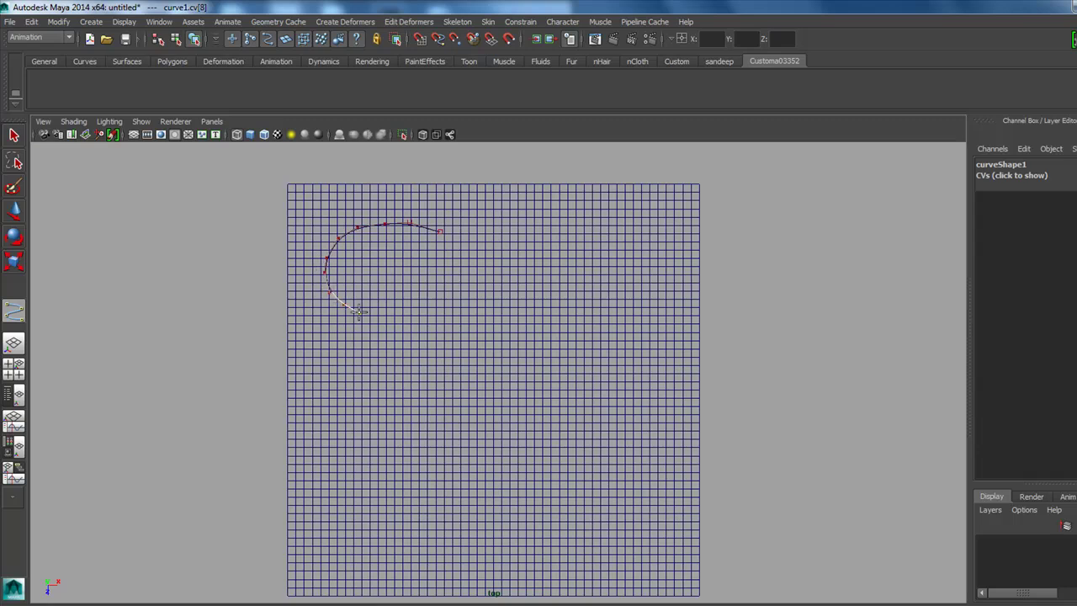
{"action": "left_click", "coordinate": [368, 320]}
{"action": "left_click", "coordinate": [378, 344]}
{"action": "left_click", "coordinate": [378, 372]}
{"action": "left_click", "coordinate": [375, 395]}
{"action": "left_click", "coordinate": [360, 417]}
{"action": "left_click", "coordinate": [344, 436]}
{"action": "left_click", "coordinate": [330, 454]}
{"action": "left_click", "coordinate": [327, 495]}
{"action": "left_click", "coordinate": [333, 525]}
{"action": "left_click", "coordinate": [381, 562]}
{"action": "left_click", "coordinate": [441, 572]}
{"action": "left_click", "coordinate": [481, 573]}
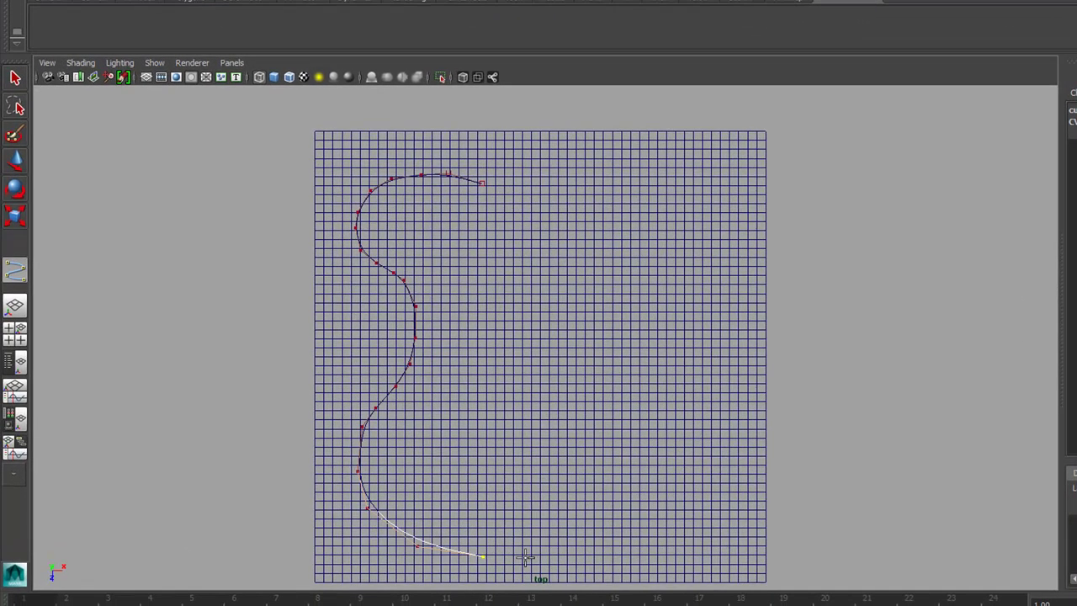
- Continue the curve up the right side, curling and looping back toward the centre
{"action": "left_click", "coordinate": [566, 543]}
{"action": "left_click", "coordinate": [590, 525]}
{"action": "left_click", "coordinate": [609, 499]}
{"action": "left_click", "coordinate": [610, 469]}
{"action": "left_click", "coordinate": [602, 436]}
{"action": "left_click", "coordinate": [558, 416]}
{"action": "left_click", "coordinate": [540, 429]}
{"action": "left_click", "coordinate": [528, 465]}
{"action": "left_click", "coordinate": [493, 490]}
{"action": "left_click", "coordinate": [465, 468]}
{"action": "left_click", "coordinate": [465, 438]}
{"action": "left_click", "coordinate": [465, 406]}
{"action": "left_click", "coordinate": [443, 372]}
{"action": "left_click", "coordinate": [398, 343]}
{"action": "left_click", "coordinate": [376, 300]}
{"action": "left_click", "coordinate": [396, 244]}
- Loop the curve up right, back down through the middle, around the right side and across the top
{"action": "left_click", "coordinate": [405, 240]}
{"action": "left_click", "coordinate": [435, 224]}
{"action": "left_click", "coordinate": [454, 216]}
{"action": "left_click", "coordinate": [521, 200]}
{"action": "left_click", "coordinate": [562, 207]}
{"action": "left_click", "coordinate": [571, 233]}
{"action": "left_click", "coordinate": [553, 270]}
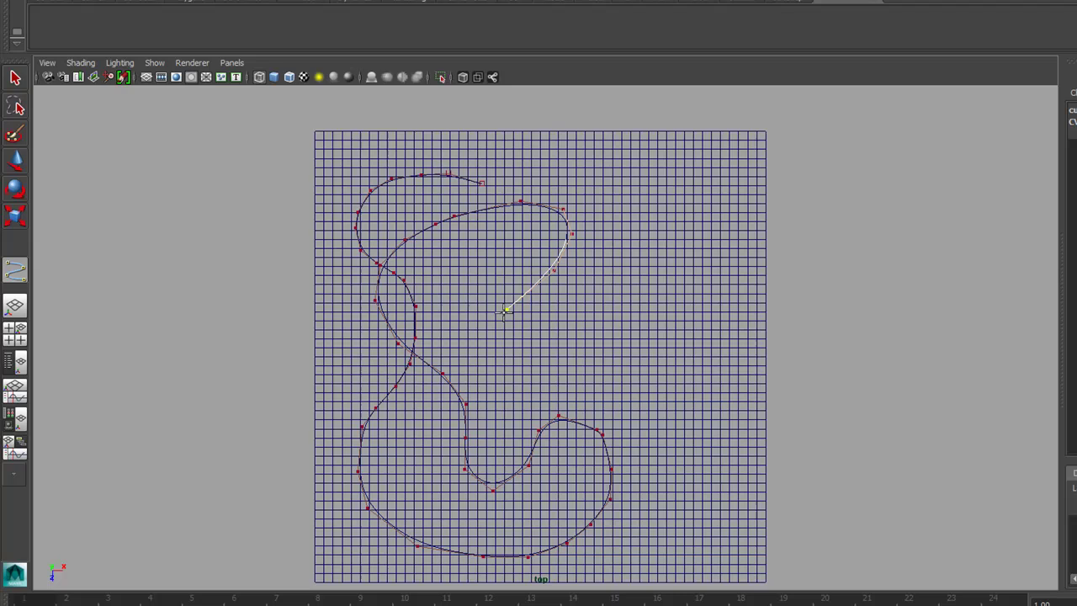
{"action": "left_click", "coordinate": [506, 310]}
{"action": "left_click", "coordinate": [500, 341]}
{"action": "left_click", "coordinate": [454, 395]}
{"action": "left_click", "coordinate": [496, 431]}
{"action": "left_click", "coordinate": [535, 439]}
{"action": "left_click", "coordinate": [581, 432]}
{"action": "left_click", "coordinate": [608, 404]}
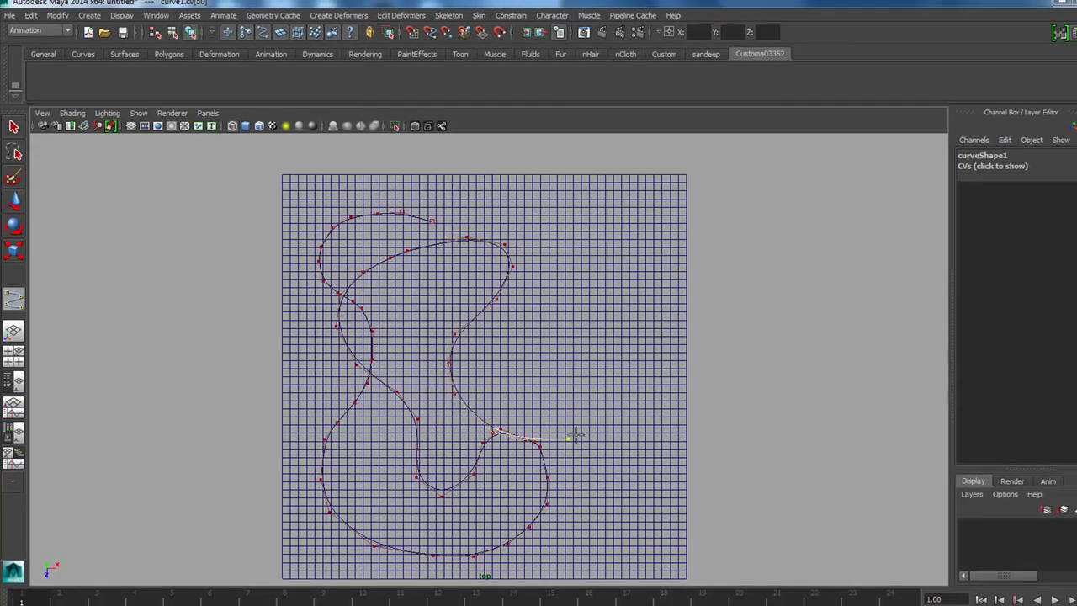
{"action": "left_click", "coordinate": [628, 352]}
{"action": "left_click", "coordinate": [648, 291]}
{"action": "left_click", "coordinate": [637, 251]}
{"action": "left_click", "coordinate": [621, 221]}
{"action": "left_click", "coordinate": [605, 212]}
{"action": "left_click", "coordinate": [566, 194]}
{"action": "left_click", "coordinate": [510, 187]}
{"action": "left_click", "coordinate": [471, 207]}
{"action": "left_click", "coordinate": [461, 229]}
{"action": "left_click", "coordinate": [469, 266]}
- Sweep the curve down the right, back along the bottom, then up the right edge to the top
{"action": "left_click", "coordinate": [494, 290]}
{"action": "left_click", "coordinate": [539, 301]}
{"action": "left_click", "coordinate": [570, 315]}
{"action": "left_click", "coordinate": [599, 343]}
{"action": "left_click", "coordinate": [634, 390]}
{"action": "left_click", "coordinate": [647, 436]}
{"action": "left_click", "coordinate": [666, 522]}
{"action": "left_click", "coordinate": [635, 558]}
{"action": "left_click", "coordinate": [577, 552]}
{"action": "left_click", "coordinate": [499, 495]}
{"action": "left_click", "coordinate": [505, 403]}
{"action": "left_click", "coordinate": [542, 389]}
{"action": "left_click", "coordinate": [577, 370]}
{"action": "left_click", "coordinate": [608, 347]}
{"action": "left_click", "coordinate": [627, 325]}
{"action": "left_click", "coordinate": [659, 283]}
{"action": "left_click", "coordinate": [668, 259]}
{"action": "left_click", "coordinate": [672, 233]}
{"action": "left_click", "coordinate": [673, 200]}
{"action": "left_click", "coordinate": [665, 168]}
{"action": "left_click", "coordinate": [643, 157]}
{"action": "left_click", "coordinate": [610, 149]}
- Add a tail curling up-left past the plane's far edge and finish the curve
{"action": "middle_click_drag", "start_coordinate": [610, 149], "coordinate": [537, 282], "text": "alt"}
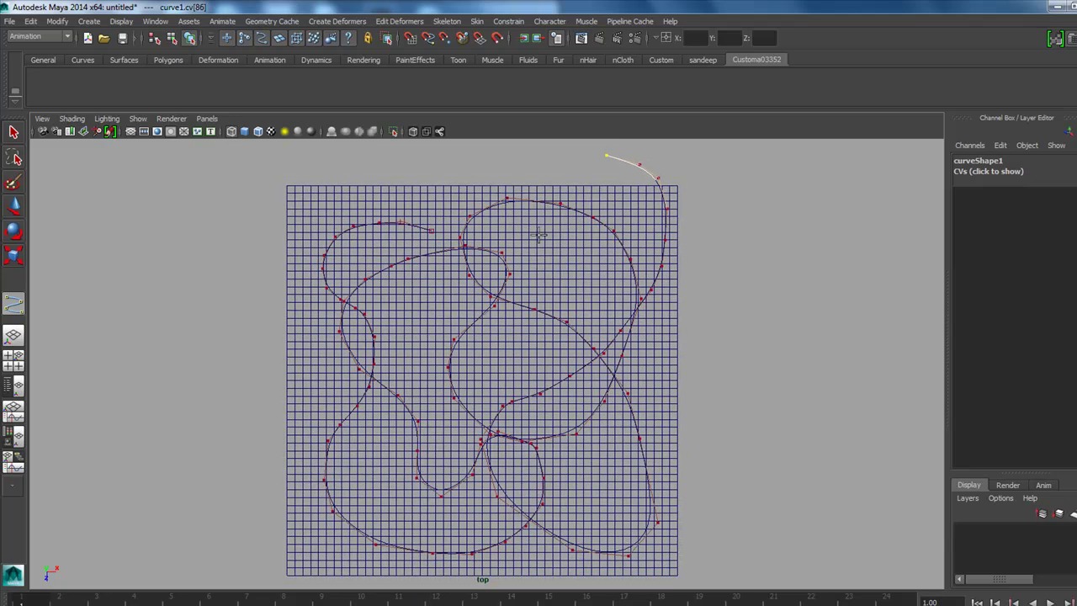
{"action": "left_click", "coordinate": [531, 254]}
{"action": "left_click", "coordinate": [522, 213]}
{"action": "left_click", "coordinate": [531, 188]}
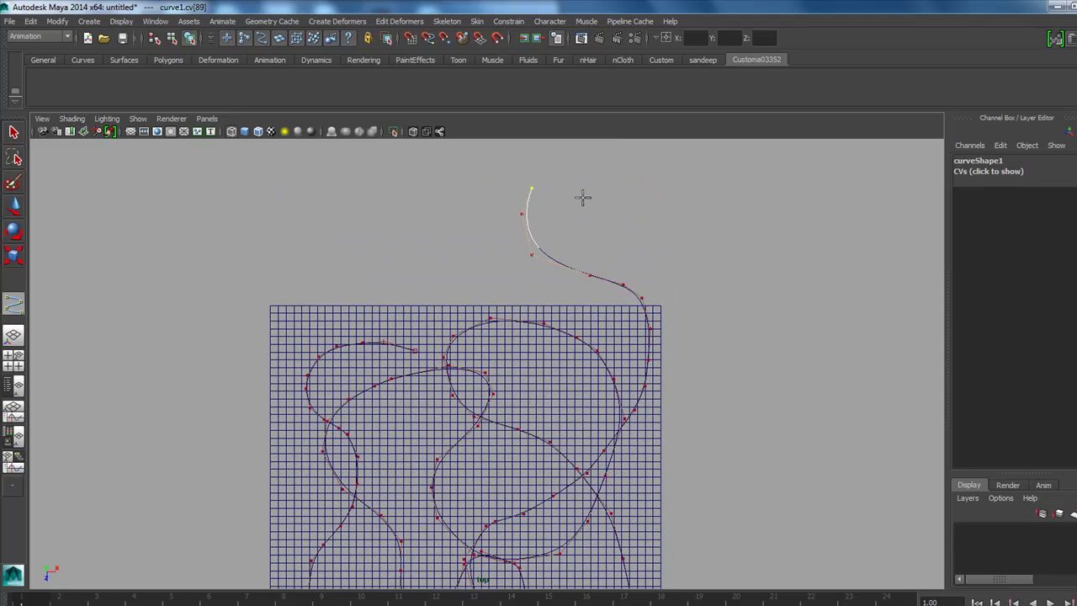
{"action": "key", "text": "Return"}
- Return to the perspective view, angled to see the curve over the plane
{"action": "key", "text": "space"}
{"action": "mouse_move", "coordinate": [589, 356]}
{"action": "left_mouse_down"}
{"action": "mouse_move", "coordinate": [582, 349]}
{"action": "mouse_move", "coordinate": [767, 378]}
{"action": "left_mouse_up"}
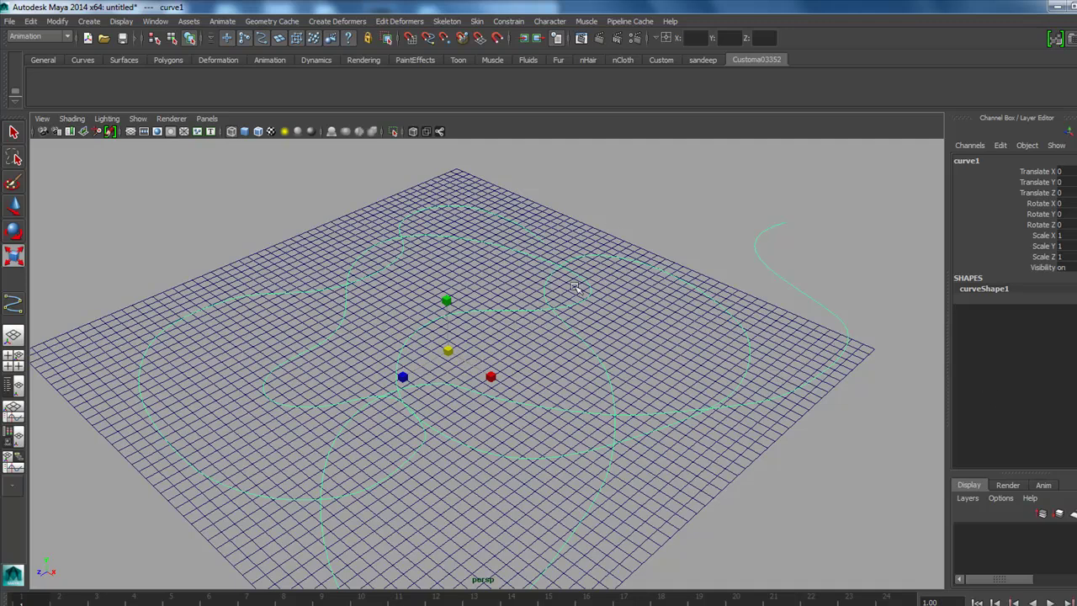
{"action": "left_click_drag", "start_coordinate": [572, 288], "coordinate": [480, 346], "text": "alt"}
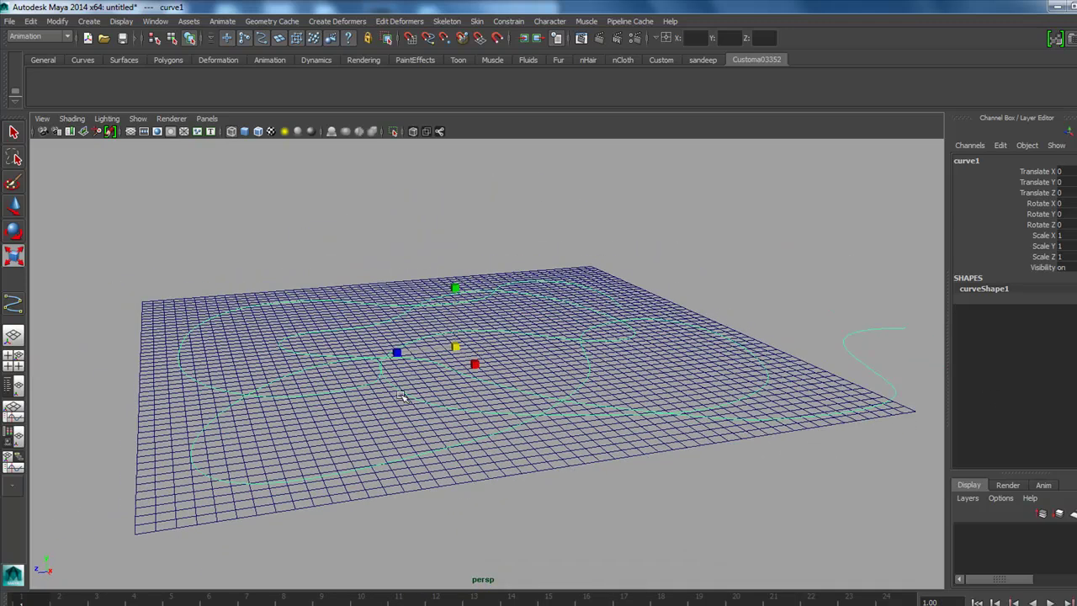
{"action": "left_click_drag", "start_coordinate": [401, 396], "coordinate": [423, 402], "text": "alt"}
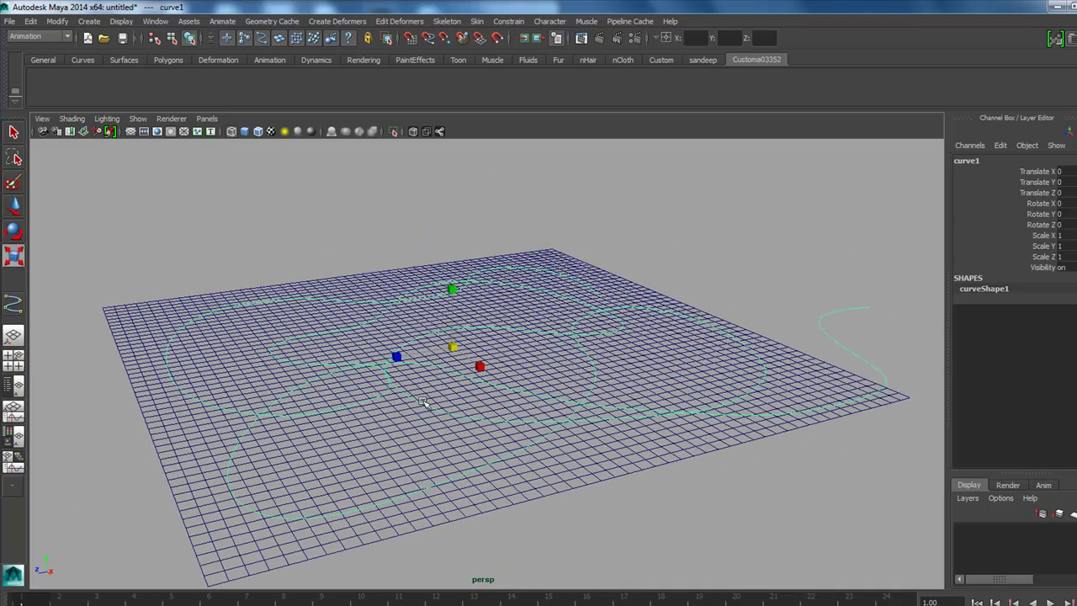
- Add a NURBS cylinder, nurbsCylinder1, at the origin
{"action": "left_click", "coordinate": [92, 22]}
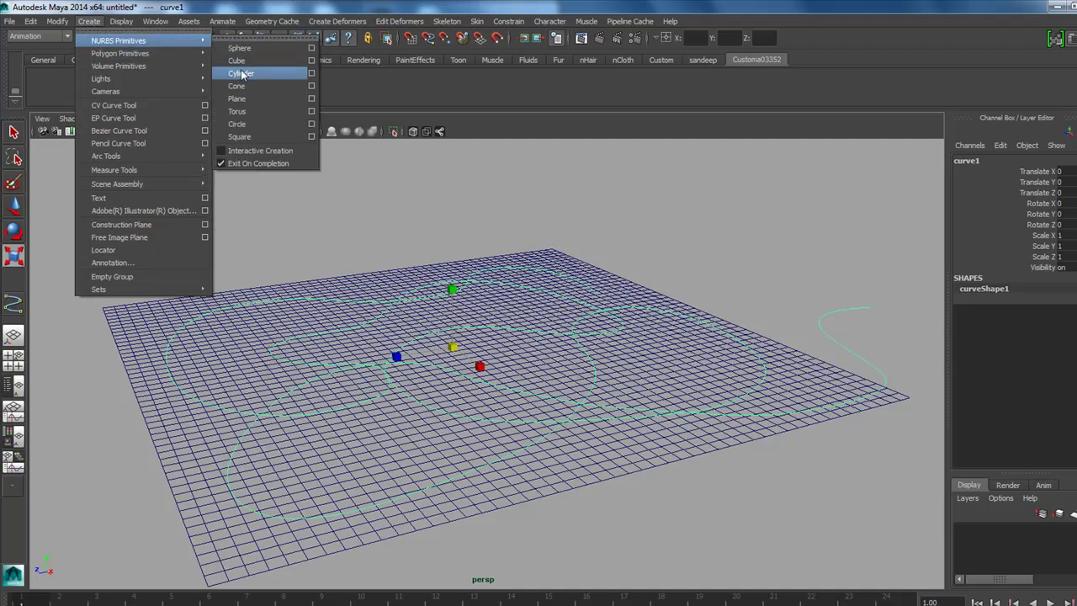
{"action": "left_click", "coordinate": [242, 74]}
{"action": "left_click_drag", "start_coordinate": [495, 297], "coordinate": [489, 340], "text": "alt"}
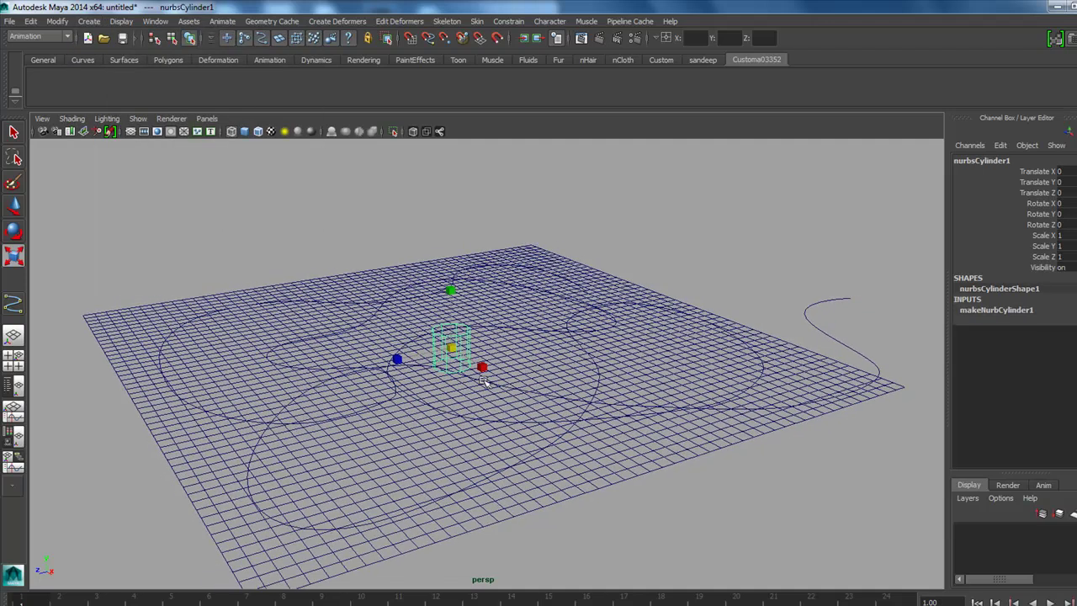
- Show makeNurbCylinder1's inputs and drag its Radius through 0.4, 0.3 and 0.5
{"action": "left_click", "coordinate": [1001, 311]}
{"action": "left_click", "coordinate": [1043, 321]}
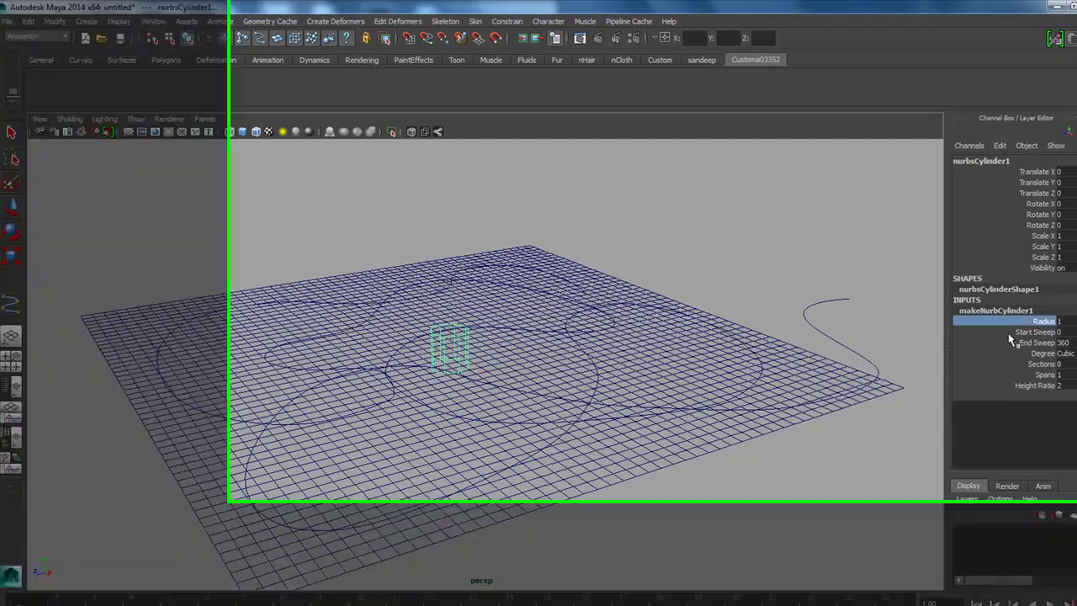
{"action": "middle_click_drag", "start_coordinate": [774, 355], "coordinate": [725, 355]}
{"action": "middle_click_drag", "start_coordinate": [599, 433], "coordinate": [592, 433]}
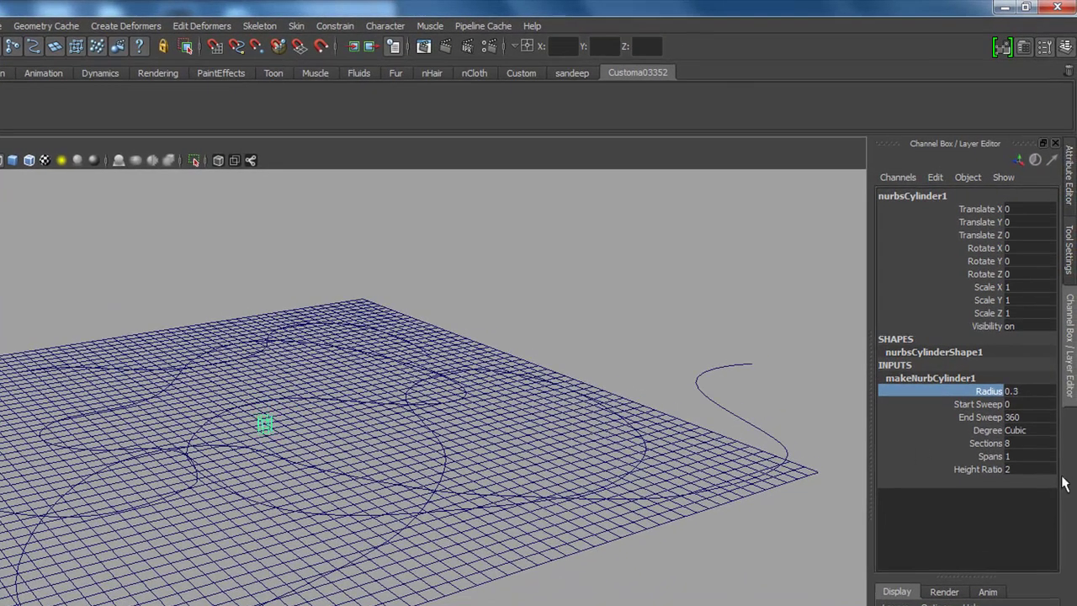
{"action": "middle_click_drag", "start_coordinate": [449, 378], "coordinate": [451, 374]}
{"action": "key", "text": "e"}
{"action": "key", "text": "r"}
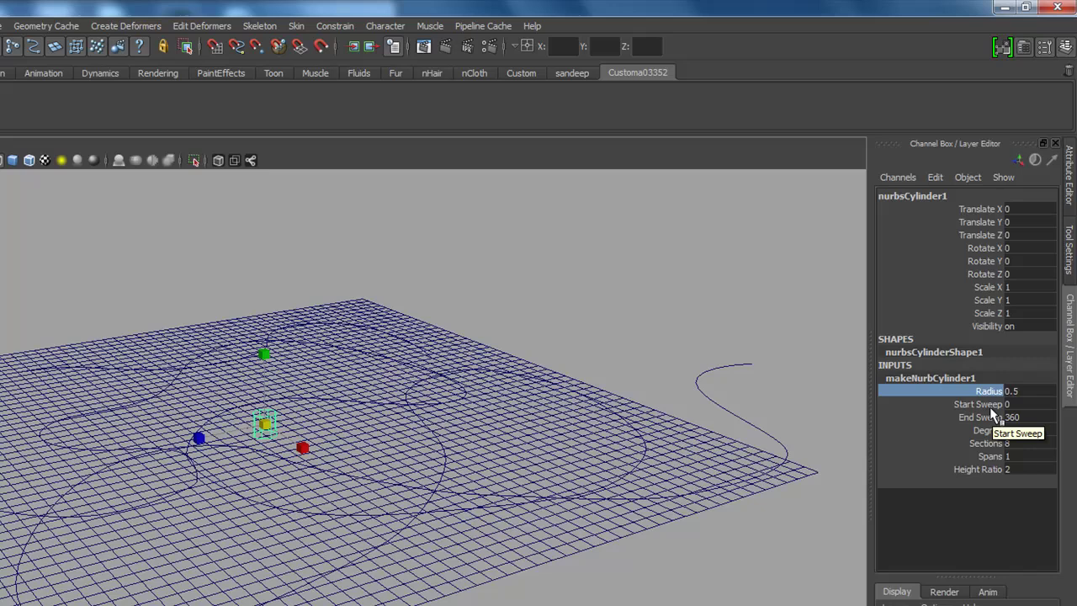
- Stretch the cylinder's Height Ratio through 10 and 50, then settle on 25
{"action": "left_click", "coordinate": [980, 469]}
{"action": "middle_click_drag", "start_coordinate": [468, 410], "coordinate": [744, 402]}
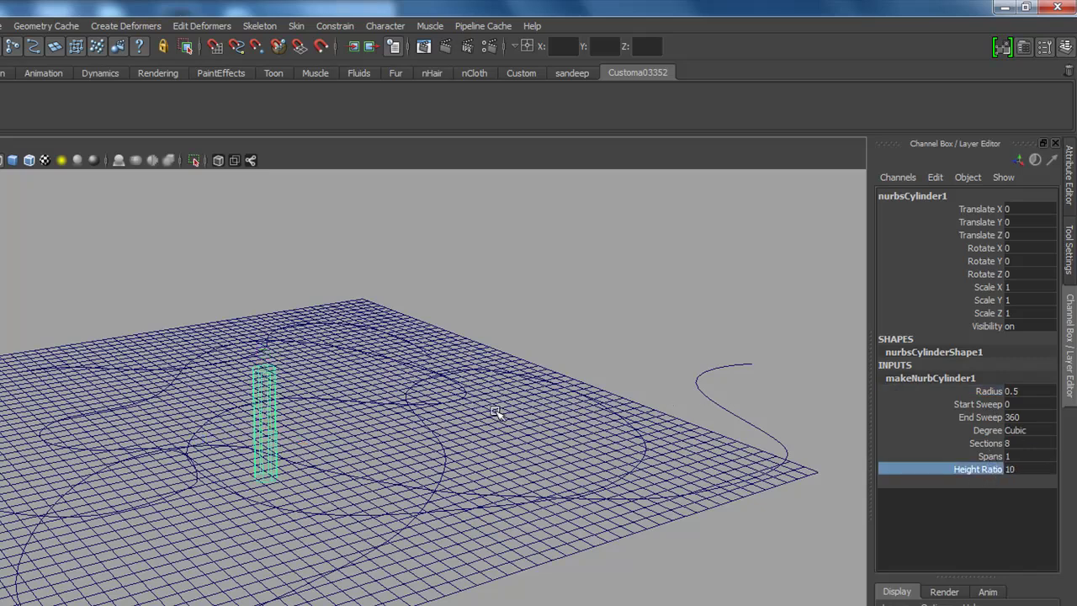
{"action": "left_click", "coordinate": [1026, 472]}
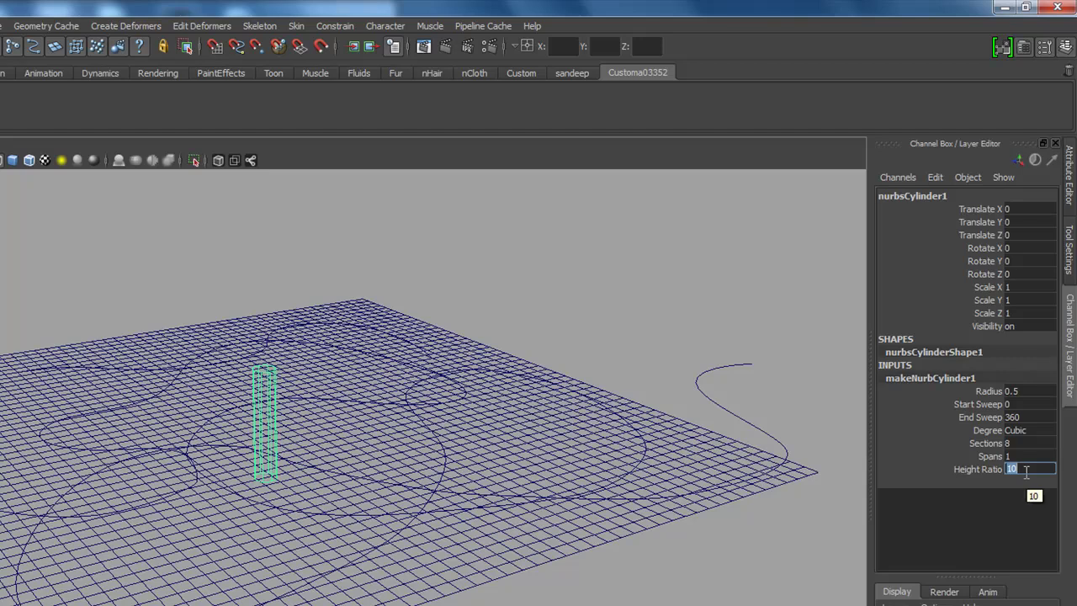
{"action": "type", "text": "50"}
{"action": "key", "text": "Return"}
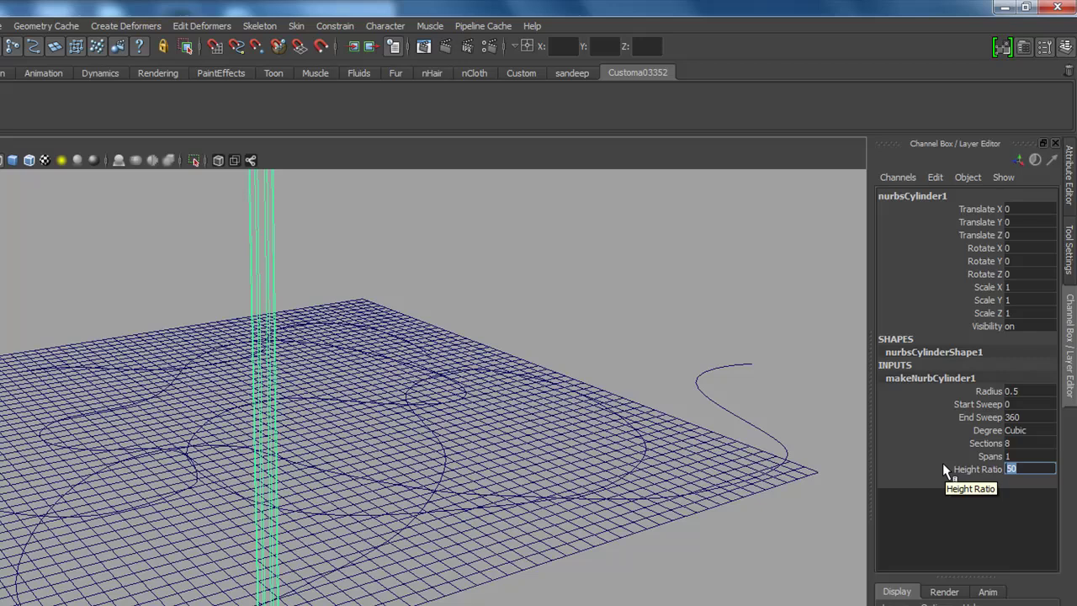
{"action": "type", "text": "25"}
{"action": "key", "text": "Return"}
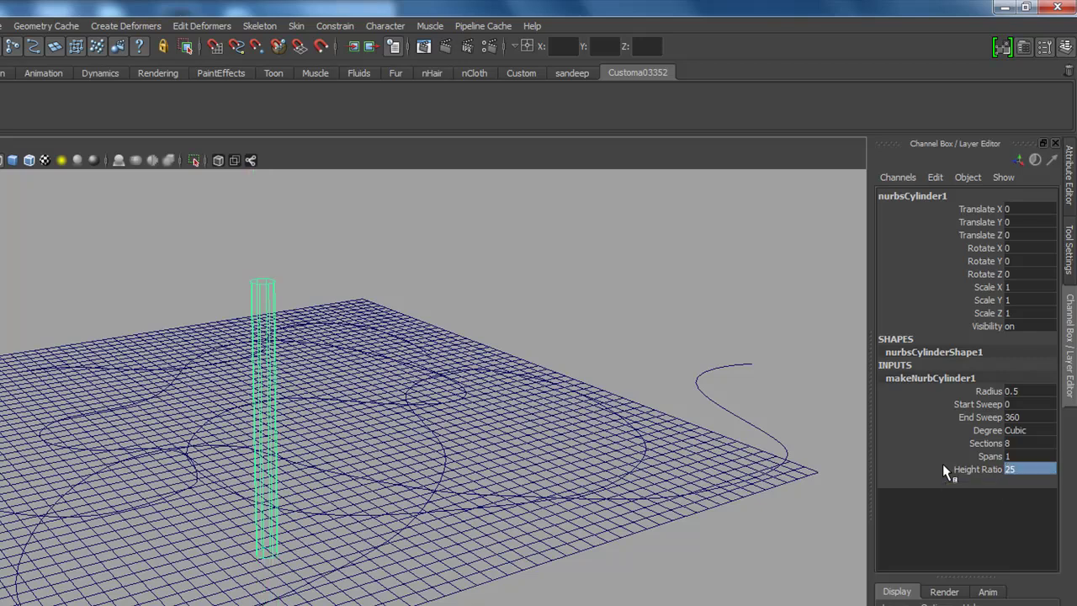
- Raise the cylinder's Spans to 46 and set its Radius to 0.4
{"action": "left_click_drag", "start_coordinate": [455, 389], "coordinate": [409, 384], "text": "alt"}
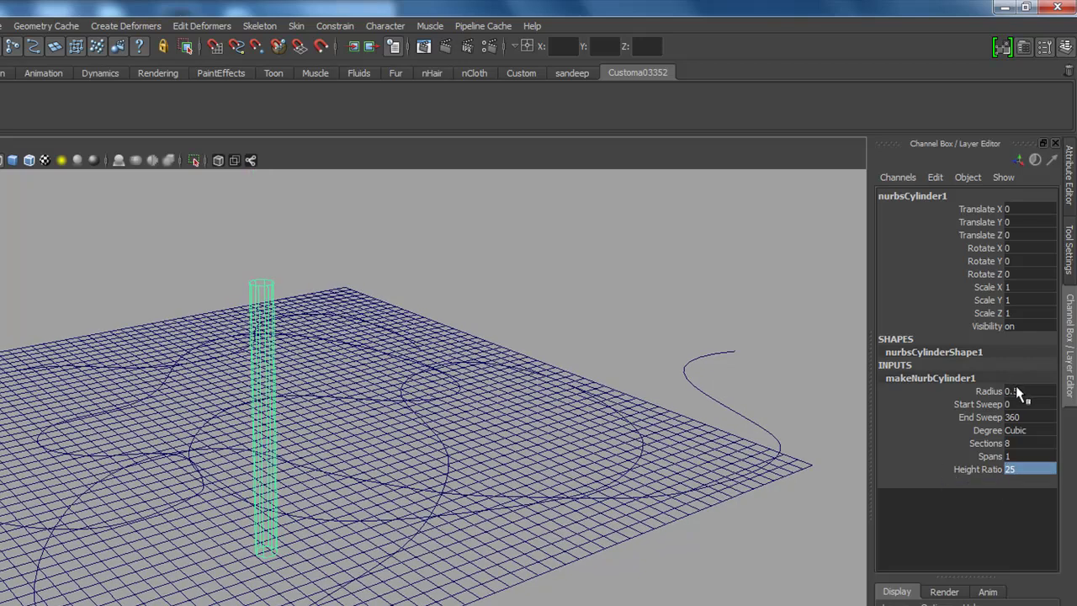
{"action": "double_click", "coordinate": [1015, 390]}
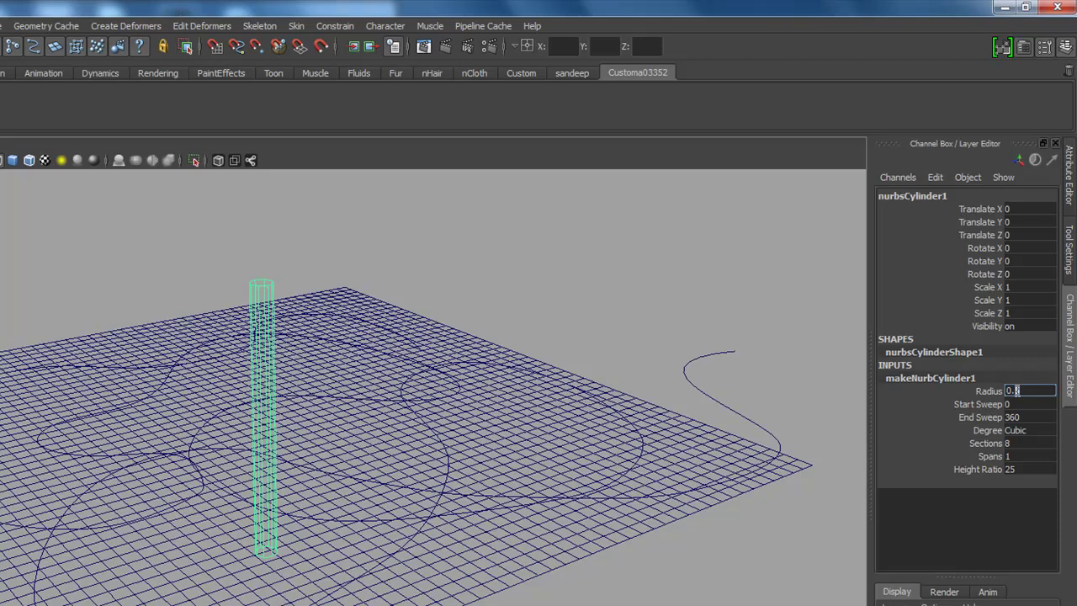
{"action": "left_click", "coordinate": [992, 456]}
{"action": "middle_click_drag", "start_coordinate": [459, 368], "coordinate": [763, 397]}
{"action": "mouse_move", "coordinate": [763, 396]}
{"action": "left_mouse_down", "text": "alt"}
{"action": "mouse_move", "coordinate": [457, 368]}
{"action": "mouse_move", "coordinate": [505, 387]}
{"action": "mouse_move", "coordinate": [480, 392]}
{"action": "left_mouse_up", "text": "alt"}
{"action": "middle_click_drag", "start_coordinate": [480, 392], "coordinate": [497, 391]}
{"action": "left_click", "coordinate": [1025, 392]}
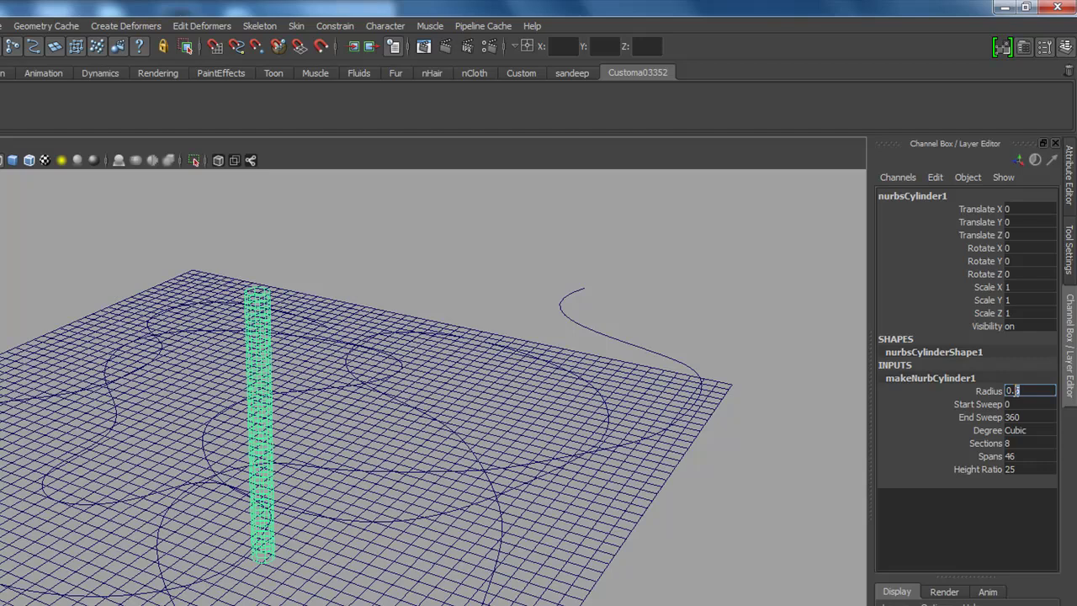
{"action": "key", "text": "Return"}
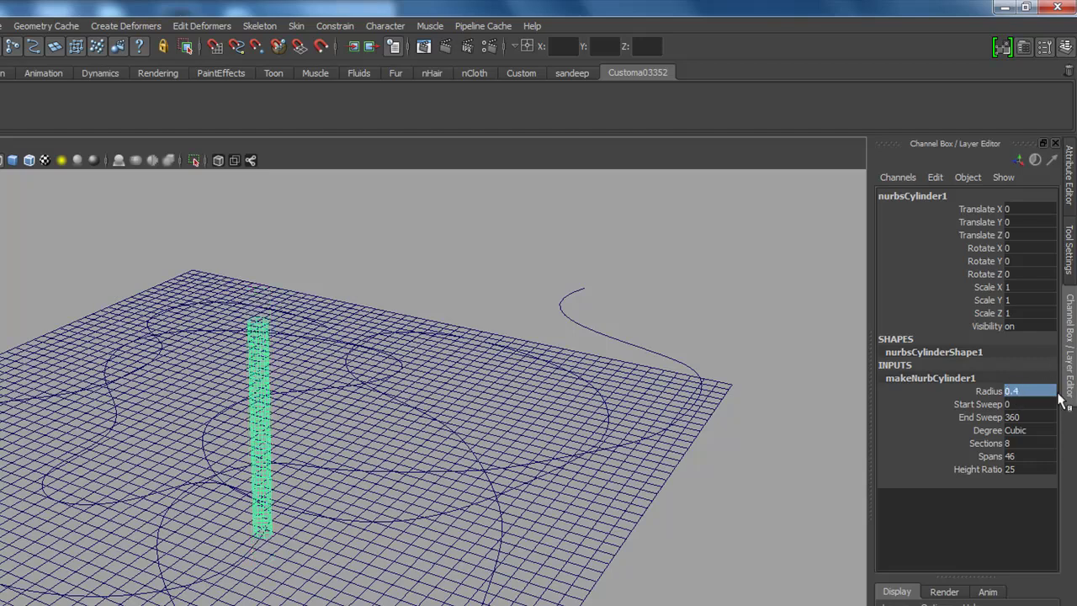
- Set the cylinder's Height Ratio to 30 for a tall thin pole
{"action": "left_click_drag", "start_coordinate": [556, 410], "coordinate": [487, 399], "text": "alt"}
{"action": "left_click", "coordinate": [997, 472]}
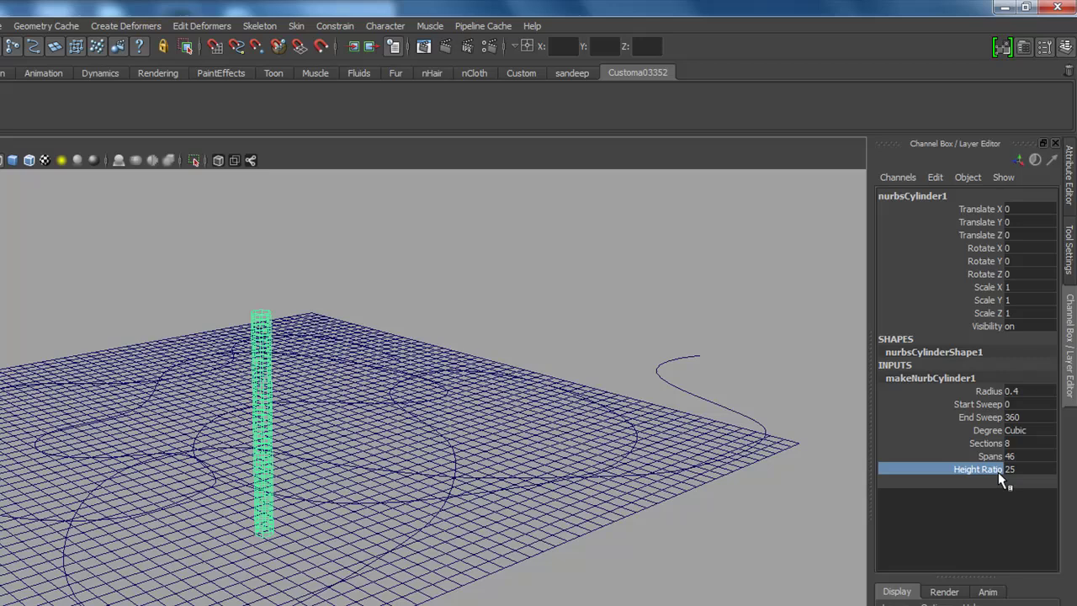
{"action": "middle_click_drag", "start_coordinate": [629, 419], "coordinate": [620, 420]}
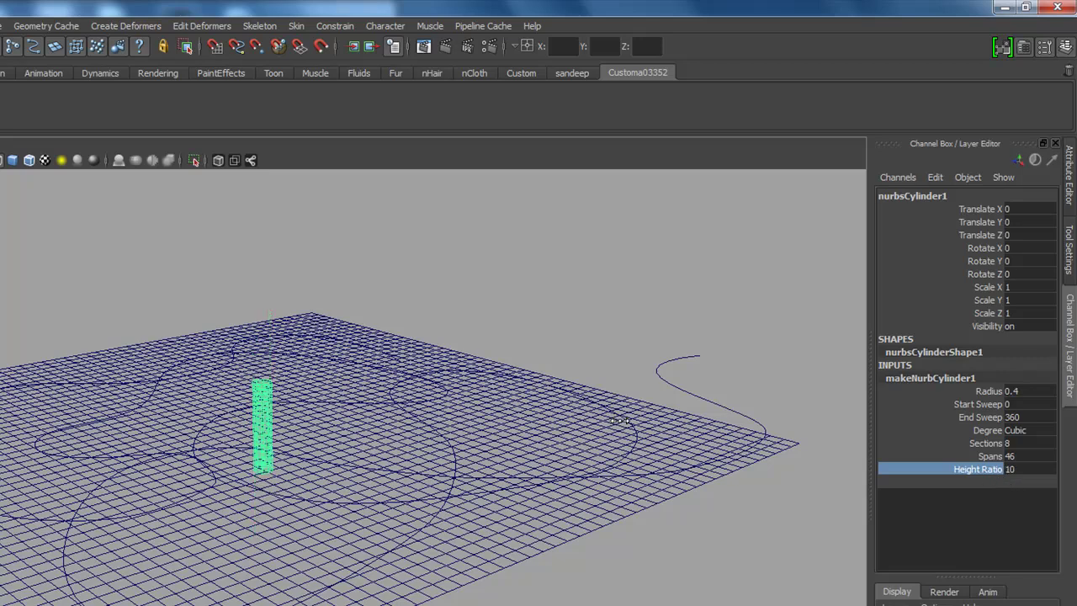
{"action": "double_click", "coordinate": [1028, 469]}
{"action": "type", "text": "3"}
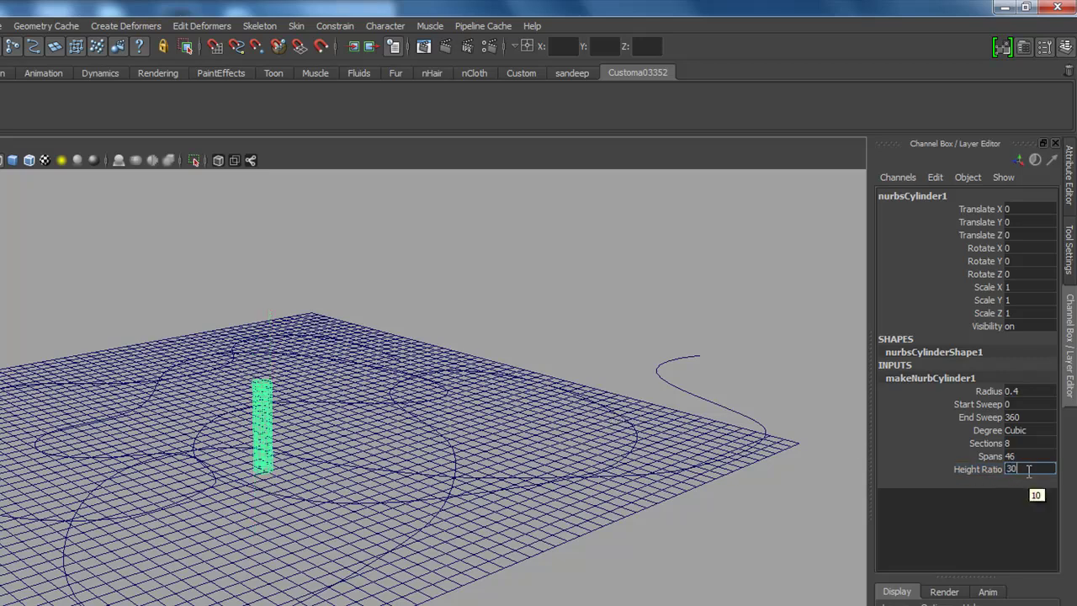
{"action": "key", "text": "Return"}
- Switch the viewport to textured shaded display (6) and tumble around the scene
{"action": "left_click", "coordinate": [486, 272]}
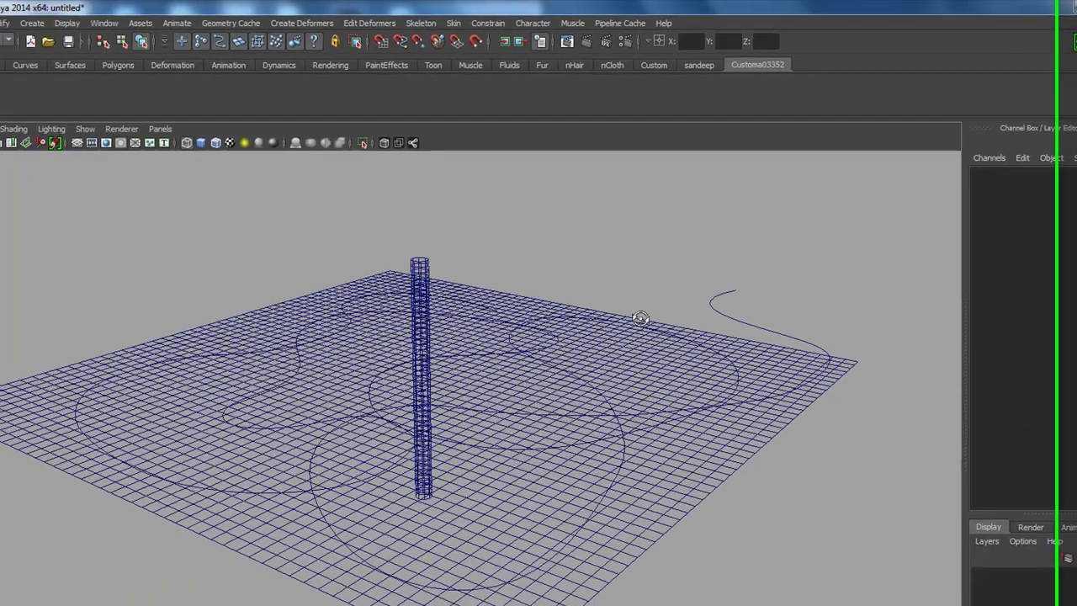
{"action": "key", "text": "6"}
{"action": "mouse_move", "coordinate": [620, 332]}
{"action": "left_mouse_down", "text": "alt"}
{"action": "mouse_move", "coordinate": [519, 312]}
{"action": "mouse_move", "coordinate": [481, 273]}
{"action": "left_mouse_up", "text": "alt"}
{"action": "left_click", "coordinate": [479, 271]}
{"action": "left_click_drag", "start_coordinate": [604, 352], "coordinate": [940, 378], "text": "alt"}
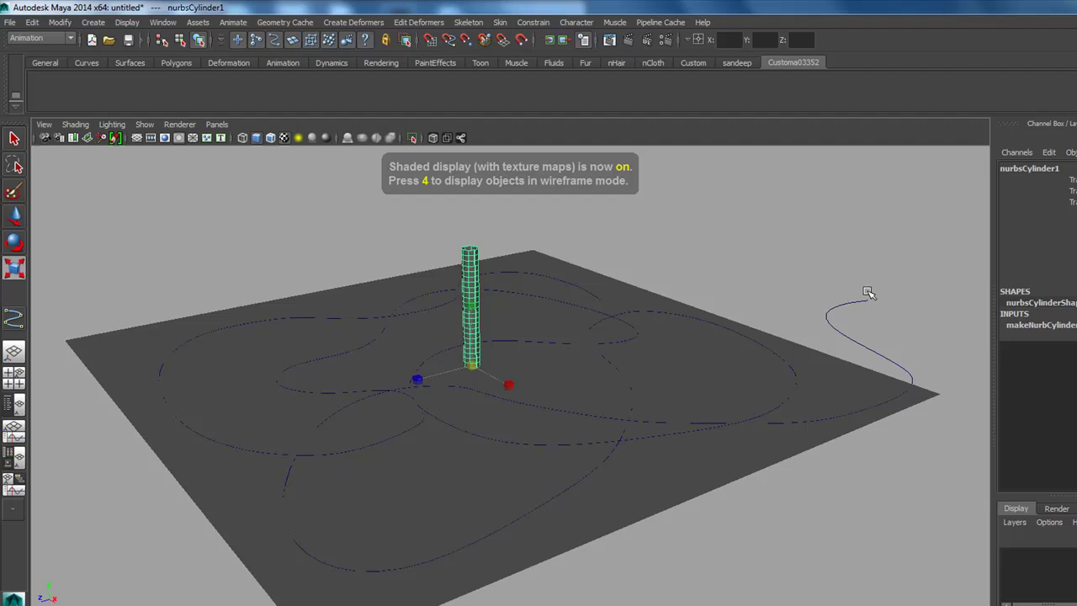
{"action": "mouse_move", "coordinate": [825, 369]}
{"action": "left_mouse_down", "text": "alt"}
{"action": "mouse_move", "coordinate": [757, 373]}
{"action": "mouse_move", "coordinate": [771, 356]}
{"action": "mouse_move", "coordinate": [738, 315]}
{"action": "mouse_move", "coordinate": [791, 330]}
{"action": "mouse_move", "coordinate": [680, 322]}
{"action": "mouse_move", "coordinate": [736, 317]}
{"action": "mouse_move", "coordinate": [641, 335]}
{"action": "mouse_move", "coordinate": [581, 322]}
{"action": "mouse_move", "coordinate": [624, 313]}
{"action": "left_mouse_up", "text": "alt"}
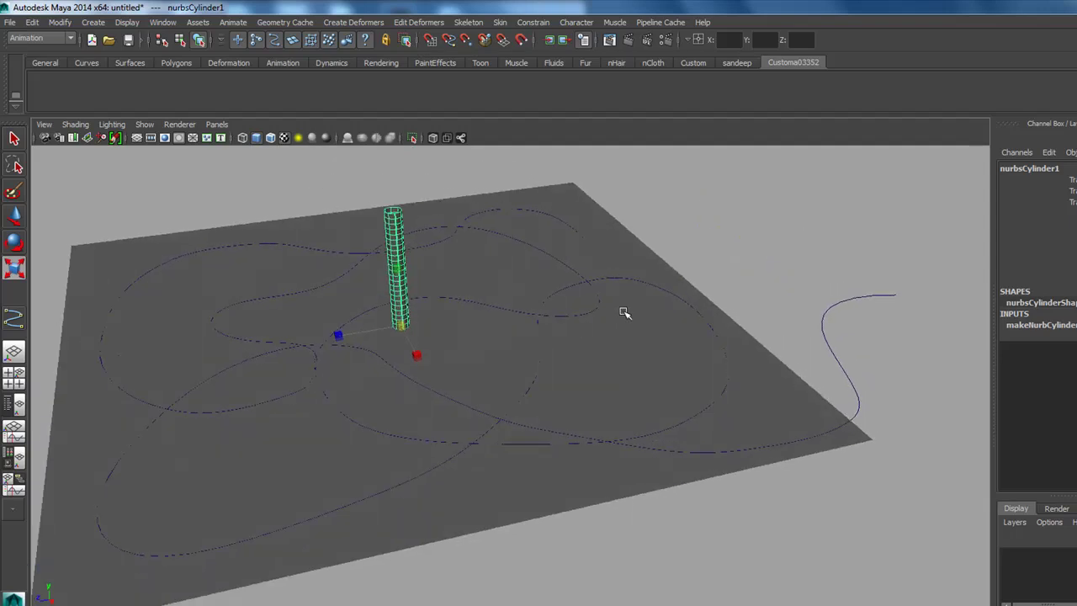
- Select curve1, switch it to Control Vertex mode, and marquee-select its end CVs
{"action": "left_click", "coordinate": [544, 211]}
{"action": "mouse_move", "coordinate": [573, 214]}
{"action": "left_mouse_down", "text": "alt"}
{"action": "mouse_move", "coordinate": [620, 228]}
{"action": "mouse_move", "coordinate": [594, 221]}
{"action": "left_mouse_up", "text": "alt"}
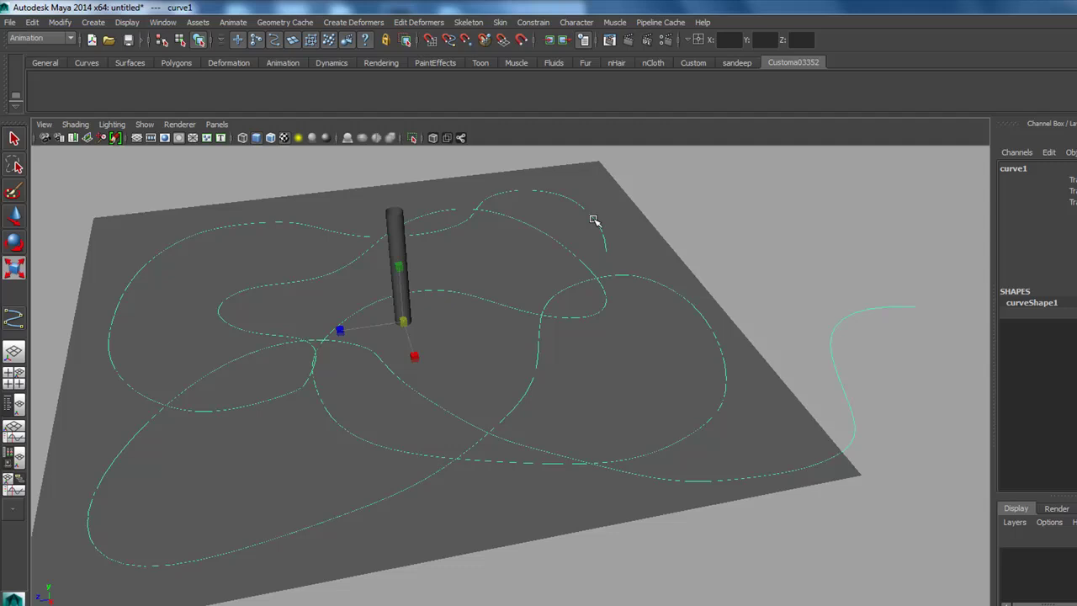
{"action": "right_click_drag", "start_coordinate": [594, 221], "coordinate": [510, 211]}
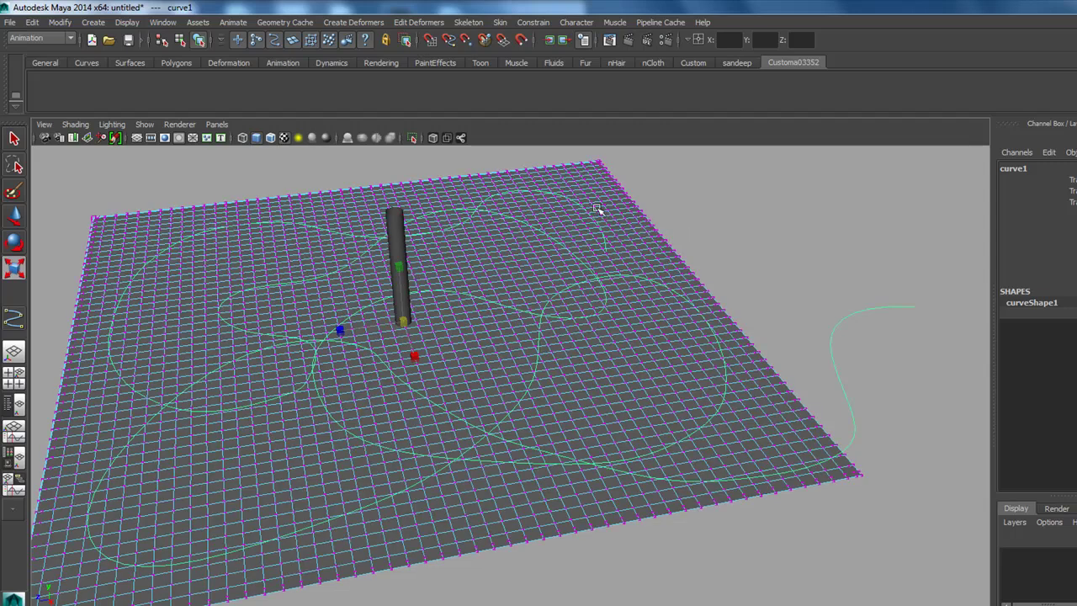
{"action": "right_click_drag", "start_coordinate": [722, 198], "coordinate": [649, 192]}
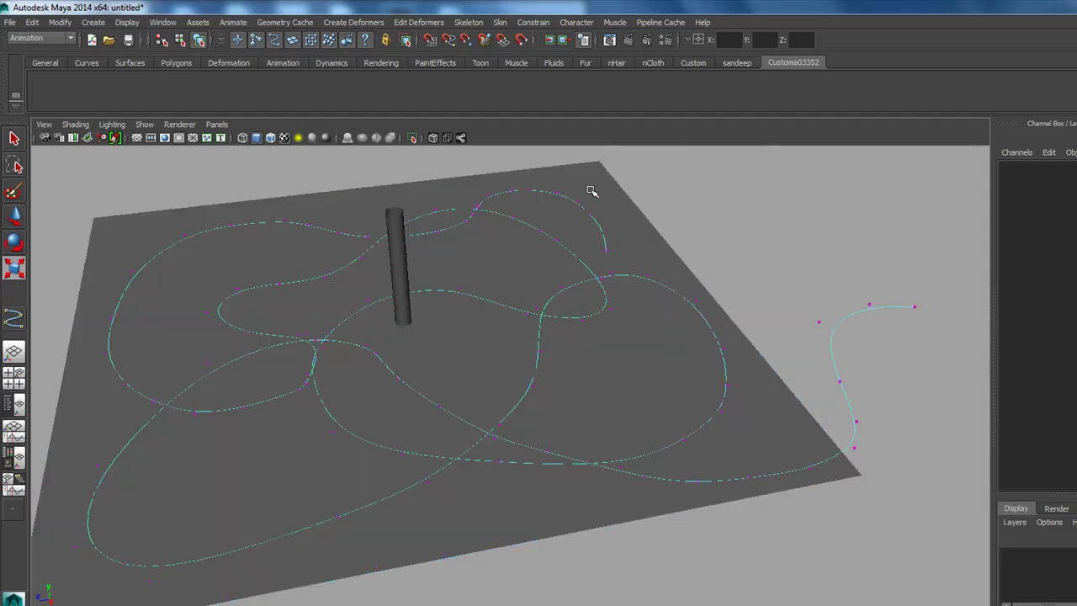
{"action": "left_click_drag", "start_coordinate": [594, 225], "coordinate": [625, 265]}
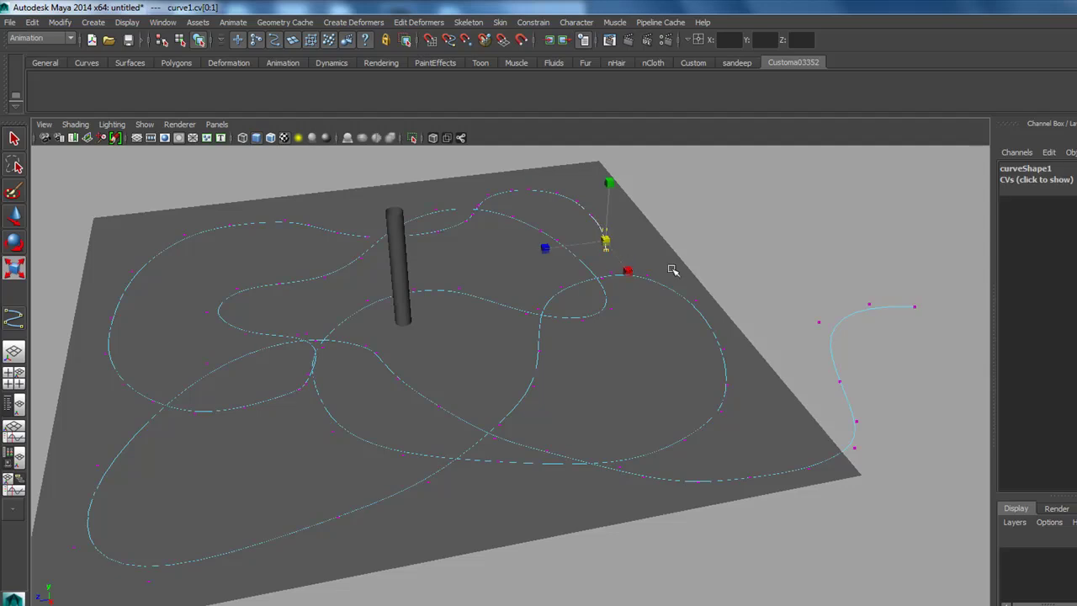
- Move curve1's first three control vertices right so its end extends off the plane
{"action": "key", "text": "w"}
{"action": "mouse_move", "coordinate": [603, 244]}
{"action": "left_mouse_down"}
{"action": "mouse_move", "coordinate": [661, 235]}
{"action": "mouse_move", "coordinate": [617, 266]}
{"action": "mouse_move", "coordinate": [668, 221]}
{"action": "left_mouse_up"}
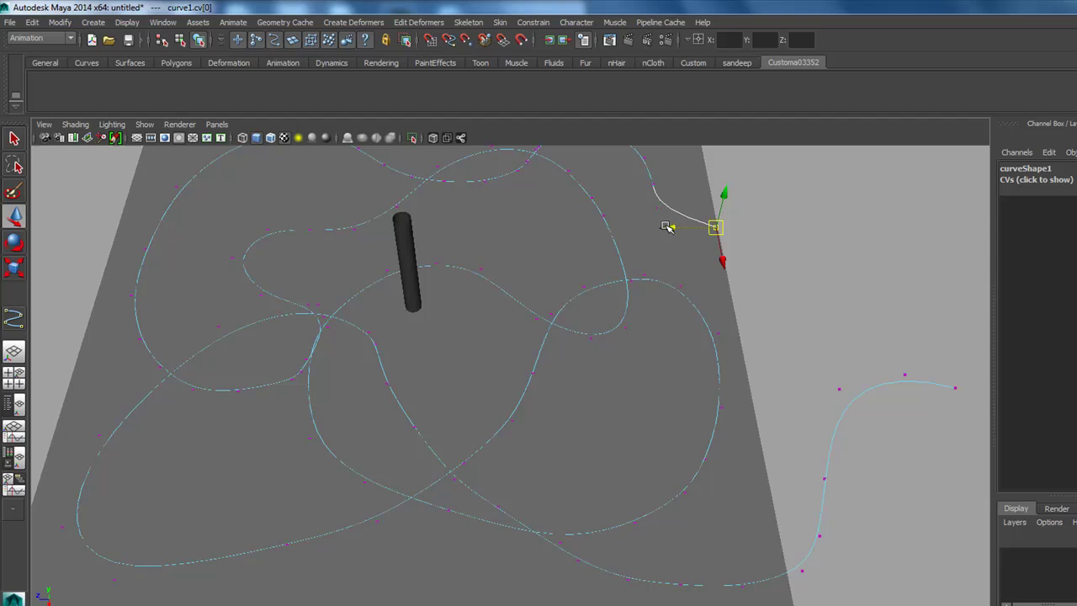
{"action": "left_click", "coordinate": [663, 212]}
{"action": "key", "text": "shift+period"}
{"action": "mouse_move", "coordinate": [685, 211]}
{"action": "left_mouse_down"}
{"action": "mouse_move", "coordinate": [764, 233]}
{"action": "mouse_move", "coordinate": [781, 205]}
{"action": "left_mouse_up"}
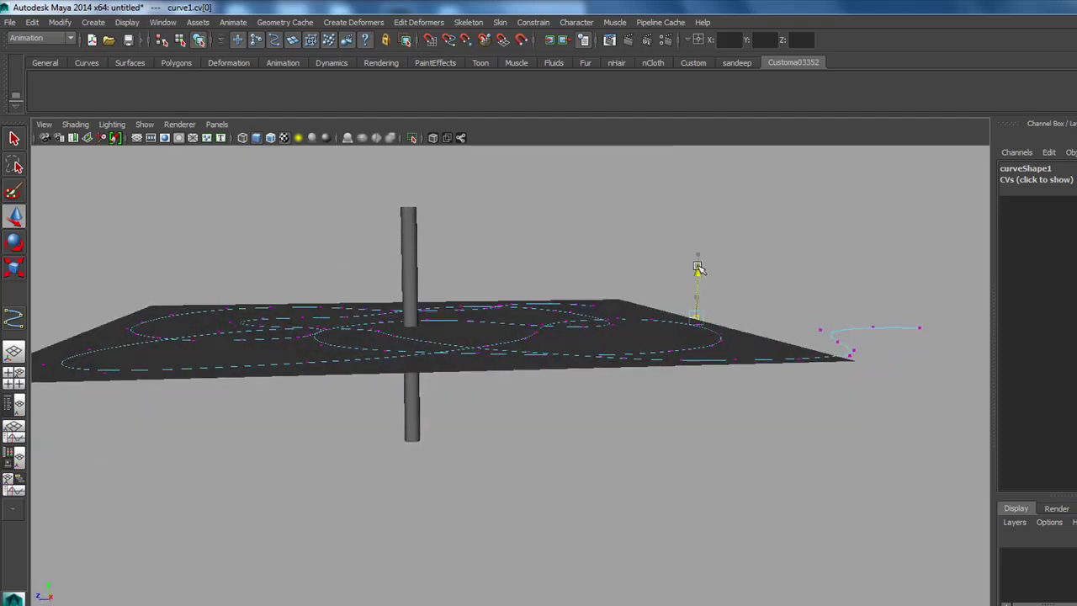
{"action": "mouse_move", "coordinate": [750, 289]}
{"action": "left_mouse_down", "text": "alt"}
{"action": "mouse_move", "coordinate": [759, 249]}
{"action": "mouse_move", "coordinate": [736, 311]}
{"action": "left_mouse_up", "text": "alt"}
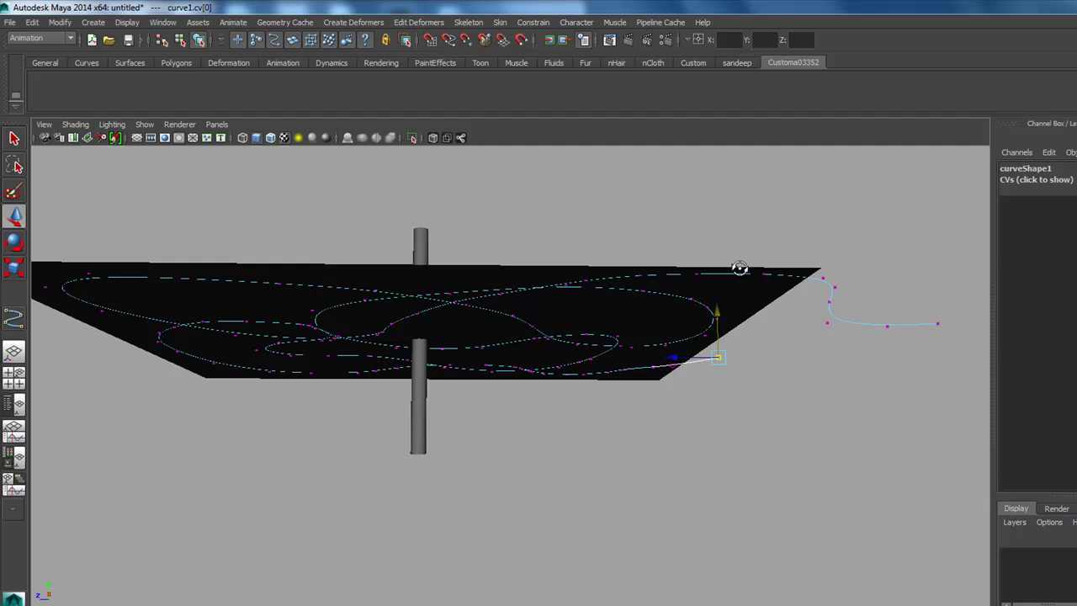
{"action": "left_click", "coordinate": [806, 224]}
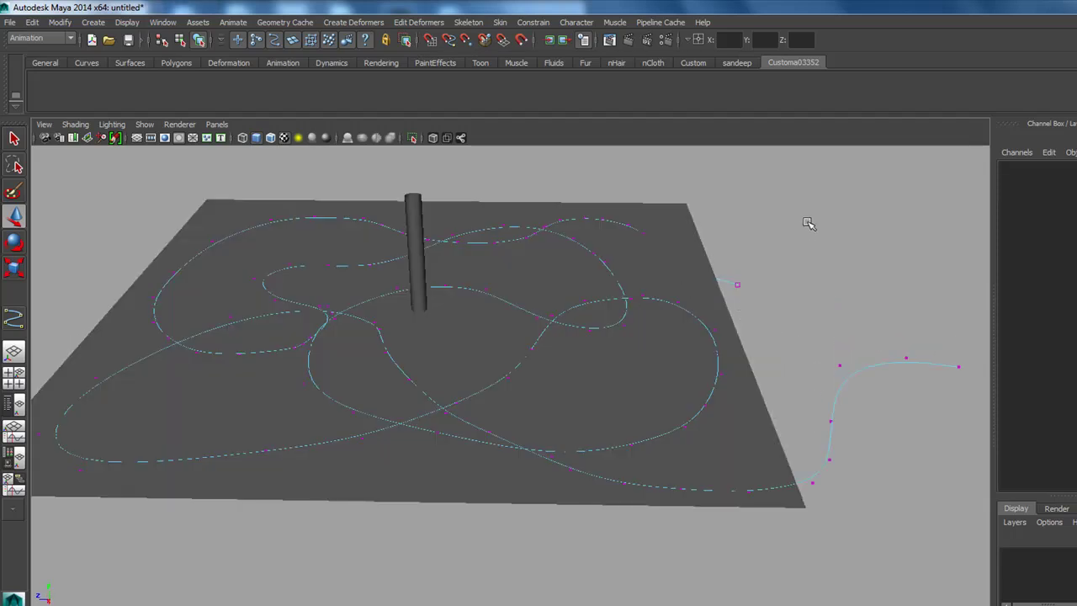
- Return to object mode and select the pole cylinder, then curve1
{"action": "key", "text": "F8"}
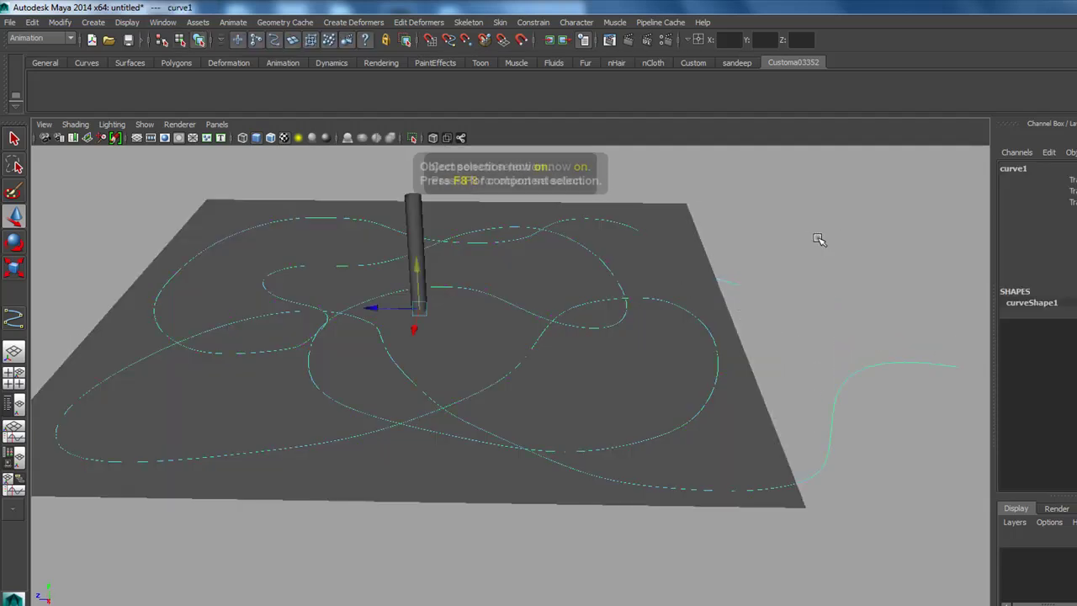
{"action": "left_click", "coordinate": [816, 237]}
{"action": "left_click", "coordinate": [415, 219]}
{"action": "left_click_drag", "start_coordinate": [899, 321], "coordinate": [866, 396], "text": "shift"}
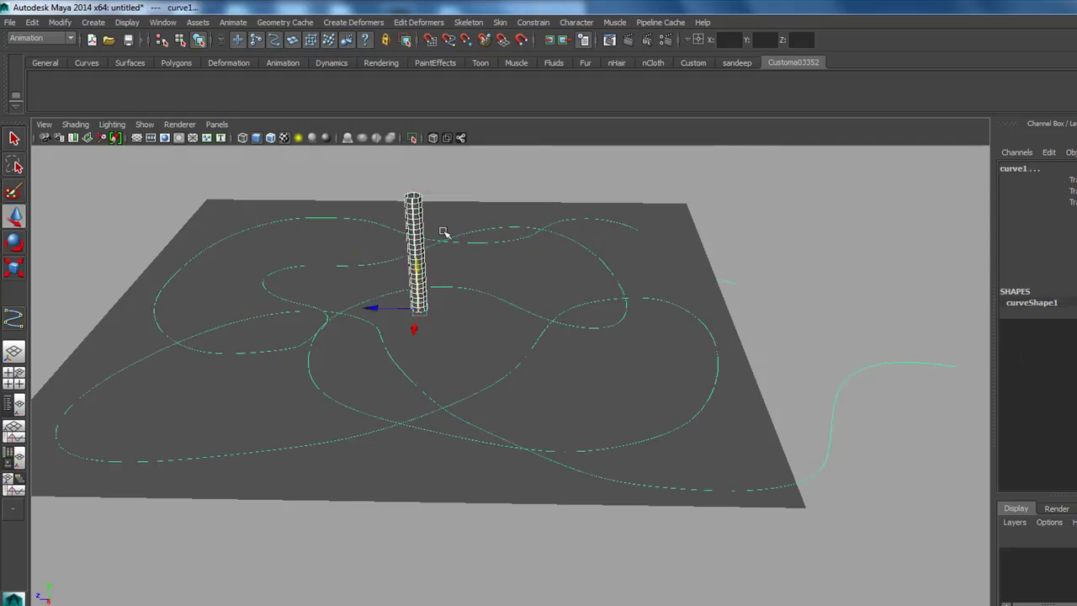
{"action": "left_click", "coordinate": [414, 215]}
{"action": "key", "text": "ctrl+z"}
{"action": "mouse_move", "coordinate": [906, 420]}
{"action": "left_mouse_down", "text": "alt"}
{"action": "mouse_move", "coordinate": [829, 379]}
{"action": "mouse_move", "coordinate": [670, 346]}
{"action": "left_mouse_up", "text": "alt"}
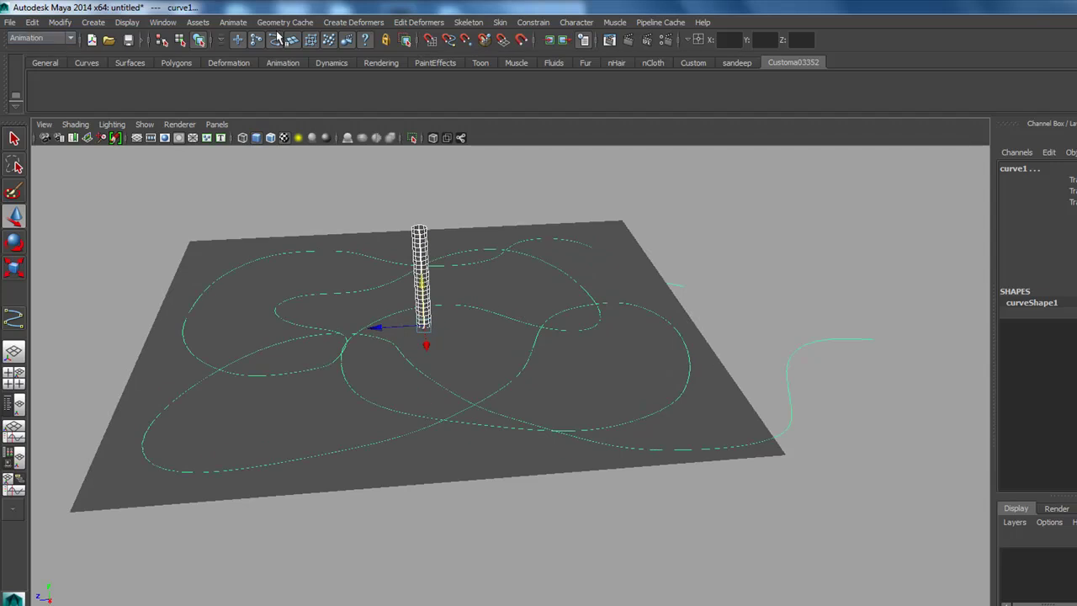
- Attach the cylinder to curve1 as a motion path with End time 300
{"action": "left_click", "coordinate": [233, 22]}
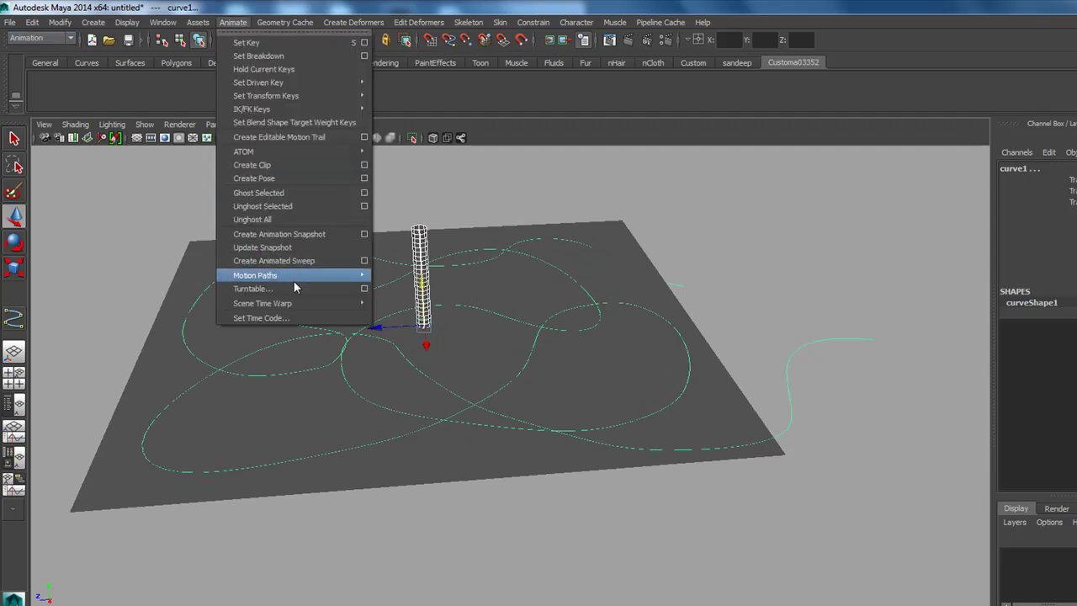
{"action": "mouse_move", "coordinate": [255, 275]}
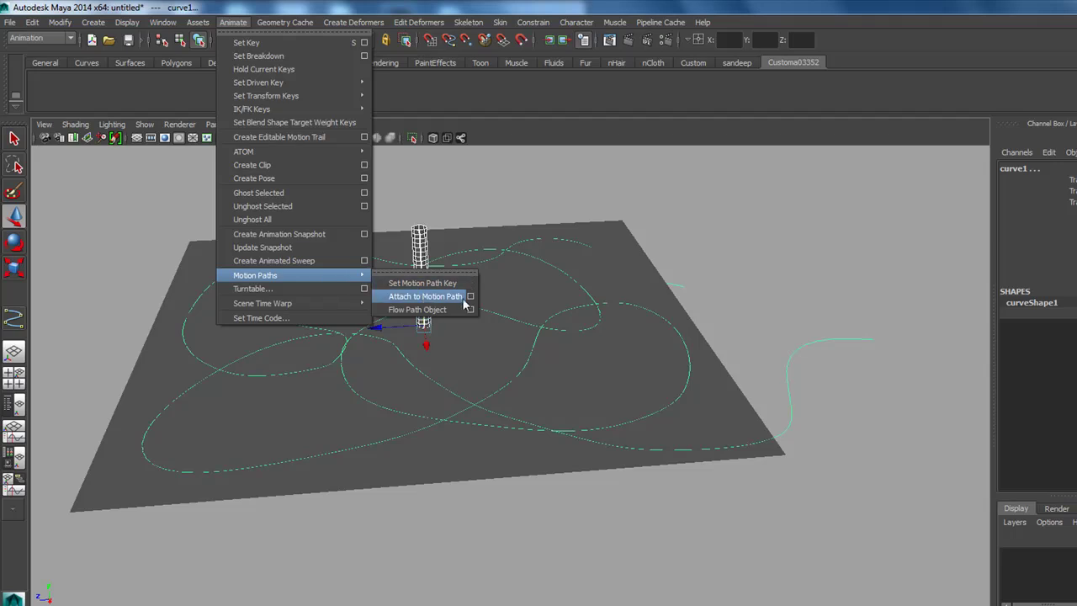
{"action": "left_click", "coordinate": [468, 296]}
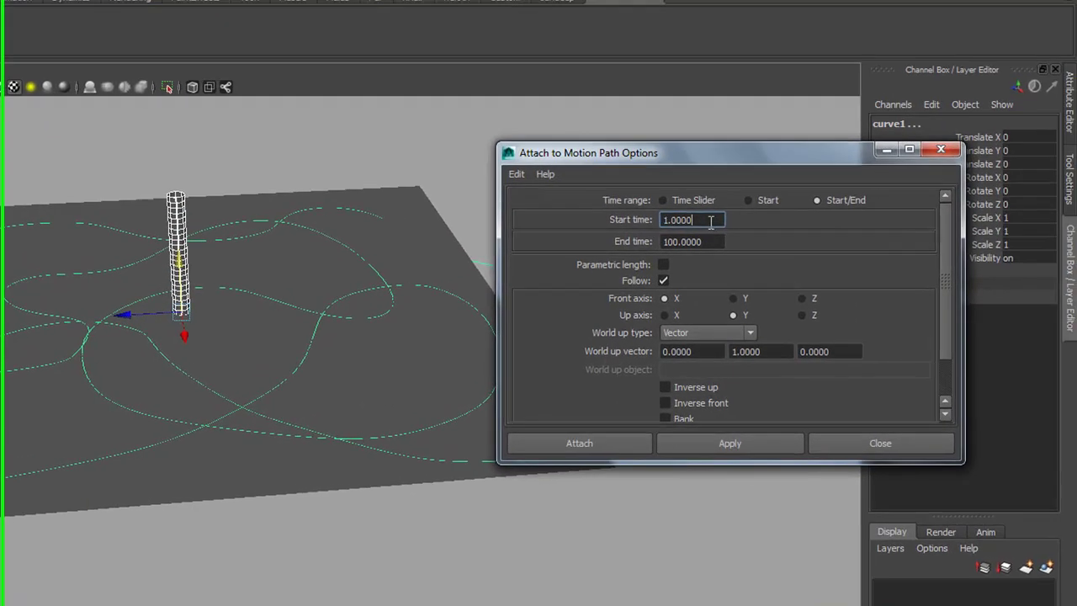
{"action": "left_click", "coordinate": [706, 243]}
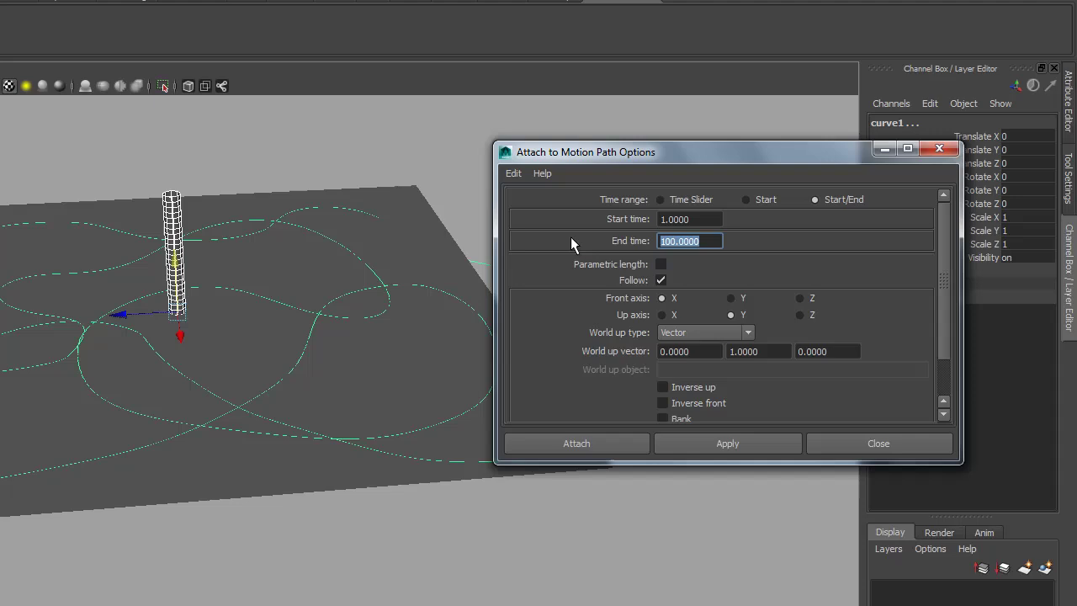
{"action": "type", "text": "300"}
{"action": "key", "text": "Return"}
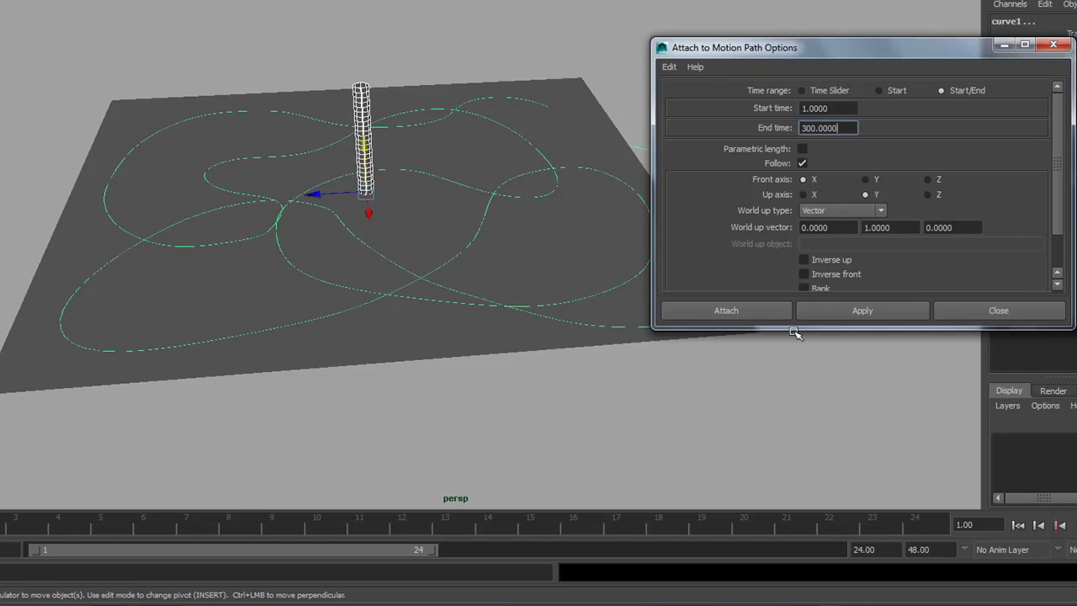
{"action": "left_click", "coordinate": [752, 313]}
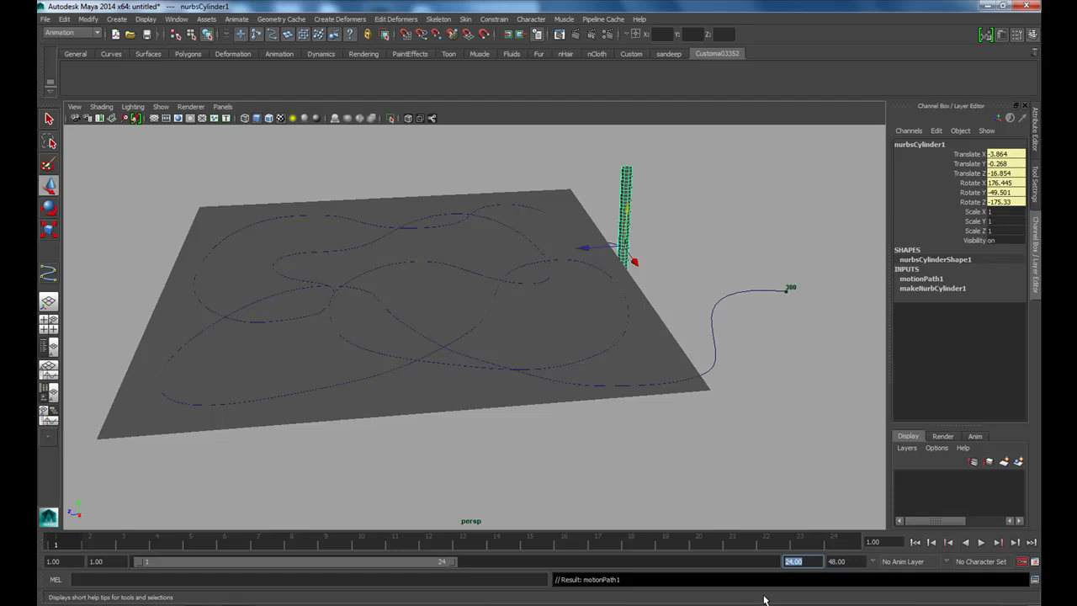
{"action": "left_click", "coordinate": [804, 561]}
{"action": "type", "text": "300"}
- Set the playback end to 300 and give motionPath1 a Y front axis, then play
{"action": "key", "text": "Return"}
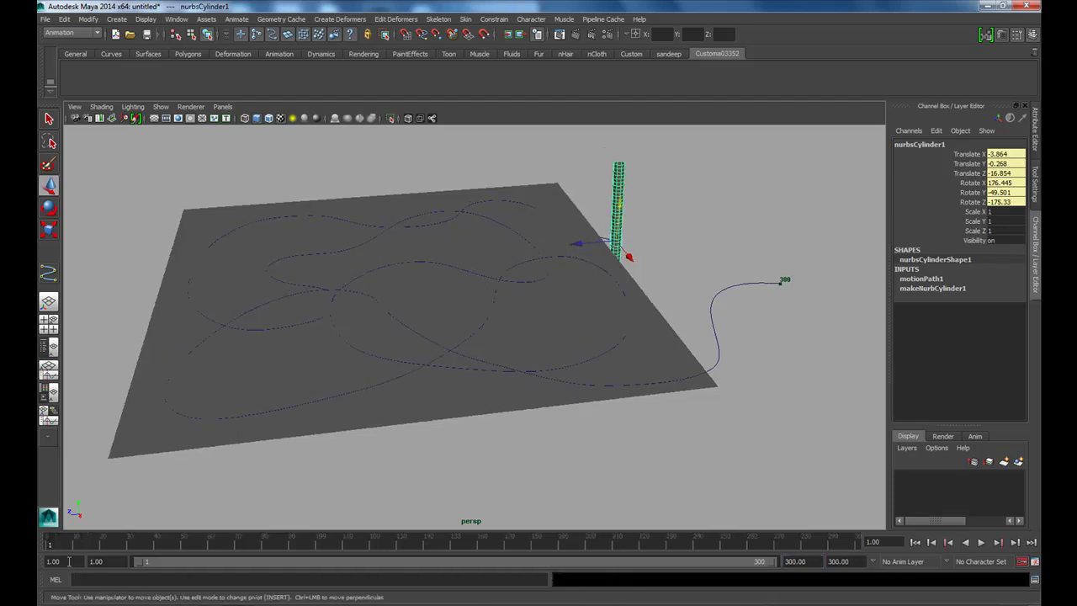
{"action": "left_click_drag", "start_coordinate": [57, 545], "coordinate": [297, 564]}
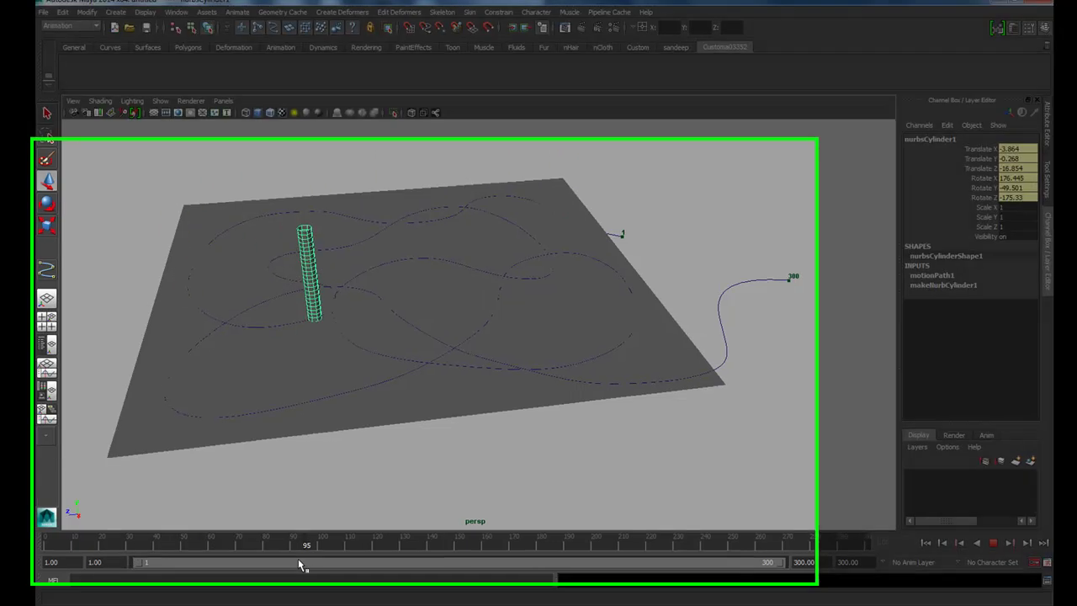
{"action": "mouse_move", "coordinate": [584, 312]}
{"action": "left_mouse_down", "text": "alt"}
{"action": "mouse_move", "coordinate": [617, 242]}
{"action": "mouse_move", "coordinate": [553, 236]}
{"action": "mouse_move", "coordinate": [582, 243]}
{"action": "left_mouse_up", "text": "alt"}
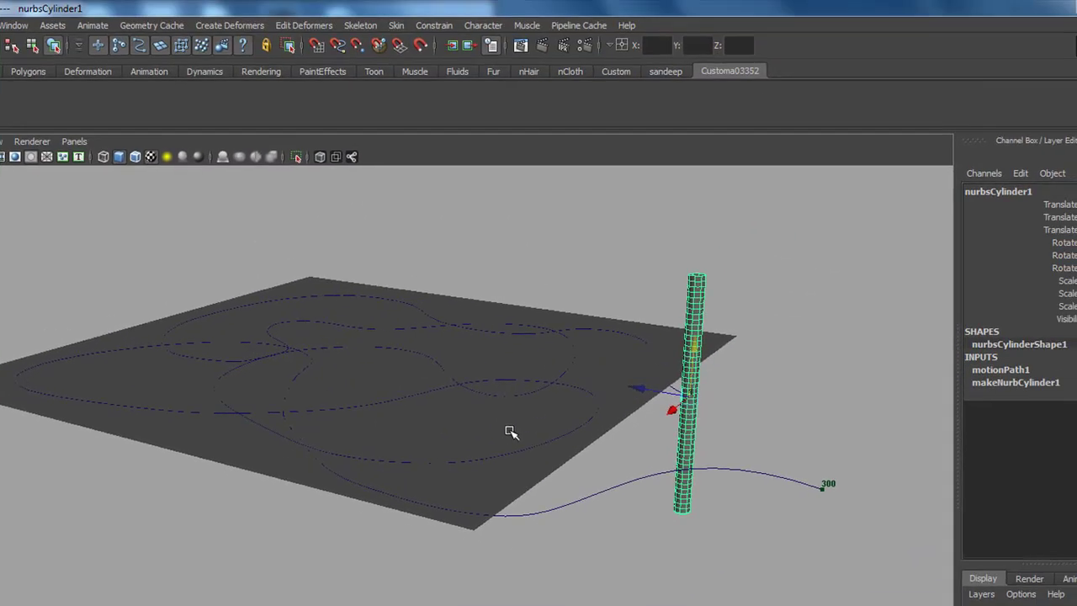
{"action": "key", "text": "ctrl+a"}
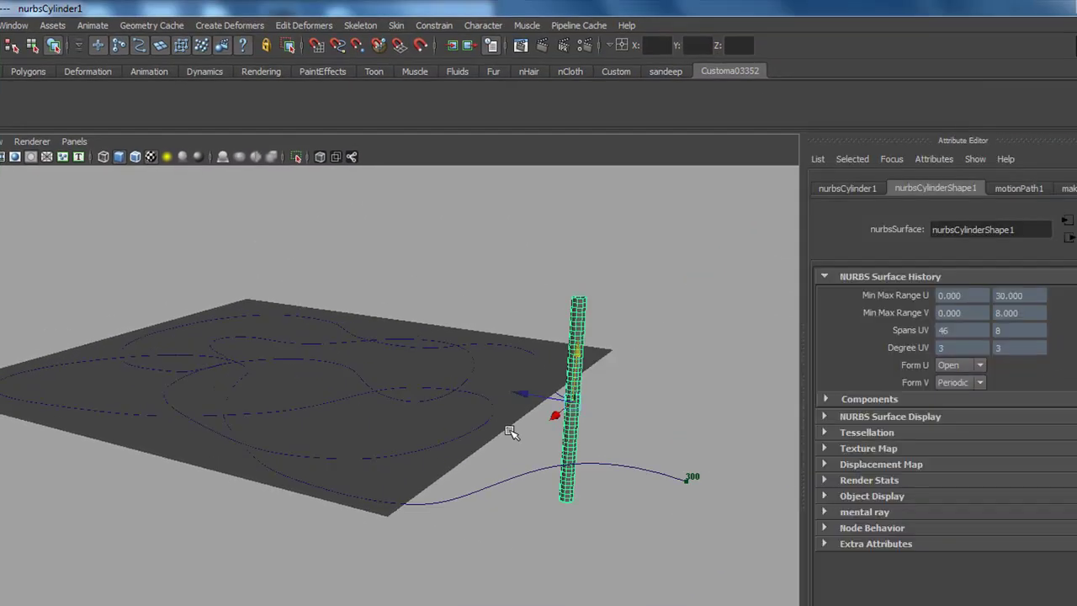
{"action": "left_click", "coordinate": [1013, 190]}
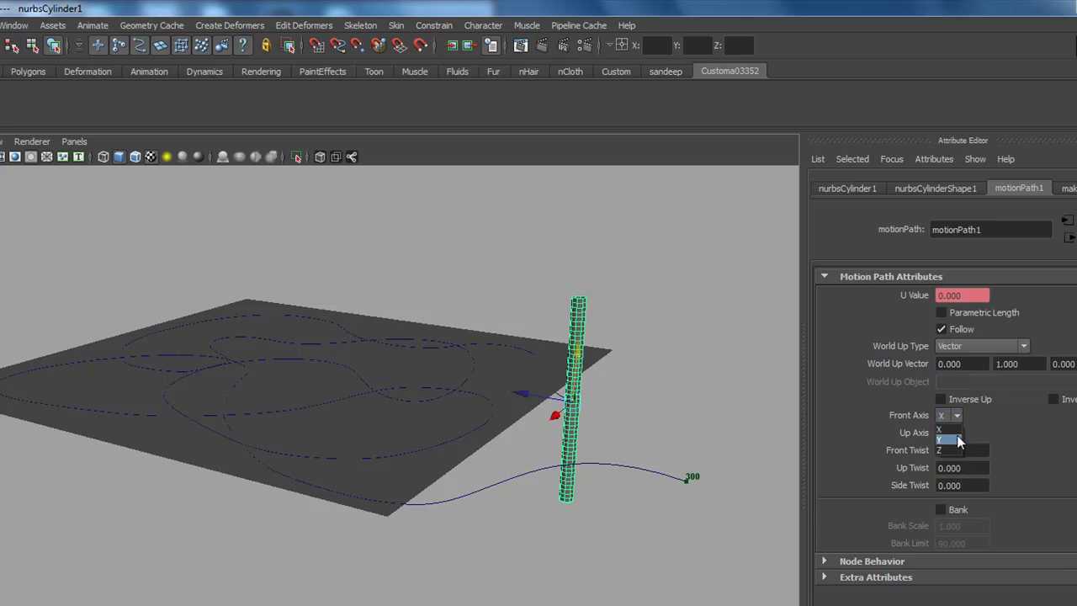
{"action": "left_click", "coordinate": [957, 435]}
{"action": "key", "text": "alt+v"}
{"action": "key", "text": "alt+v"}
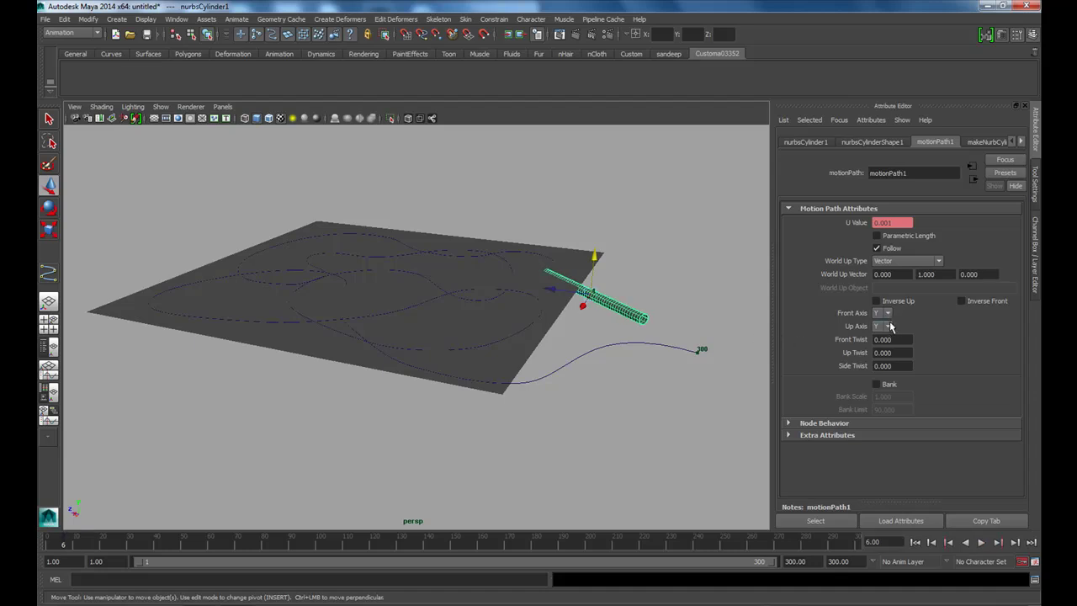
- Set motionPath1's Up Axis to X and scrub/play to check the pole's orientation
{"action": "left_click", "coordinate": [889, 339]}
{"action": "left_click_drag", "start_coordinate": [52, 548], "coordinate": [407, 578]}
{"action": "left_click_drag", "start_coordinate": [471, 573], "coordinate": [862, 603]}
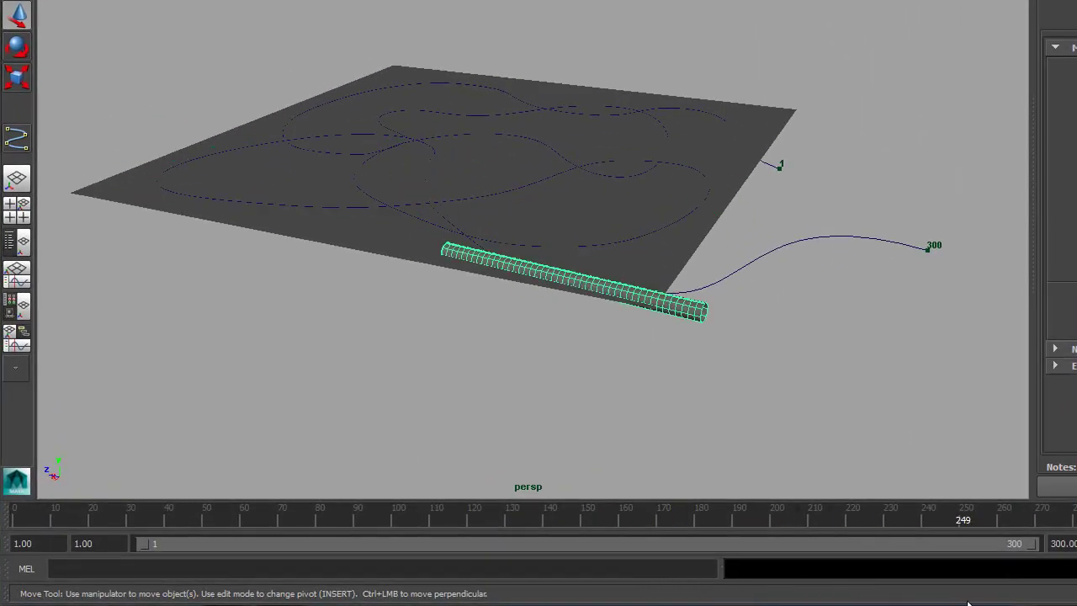
{"action": "mouse_move", "coordinate": [968, 602]}
{"action": "left_mouse_down"}
{"action": "mouse_move", "coordinate": [1072, 603]}
{"action": "mouse_move", "coordinate": [688, 572]}
{"action": "left_mouse_up"}
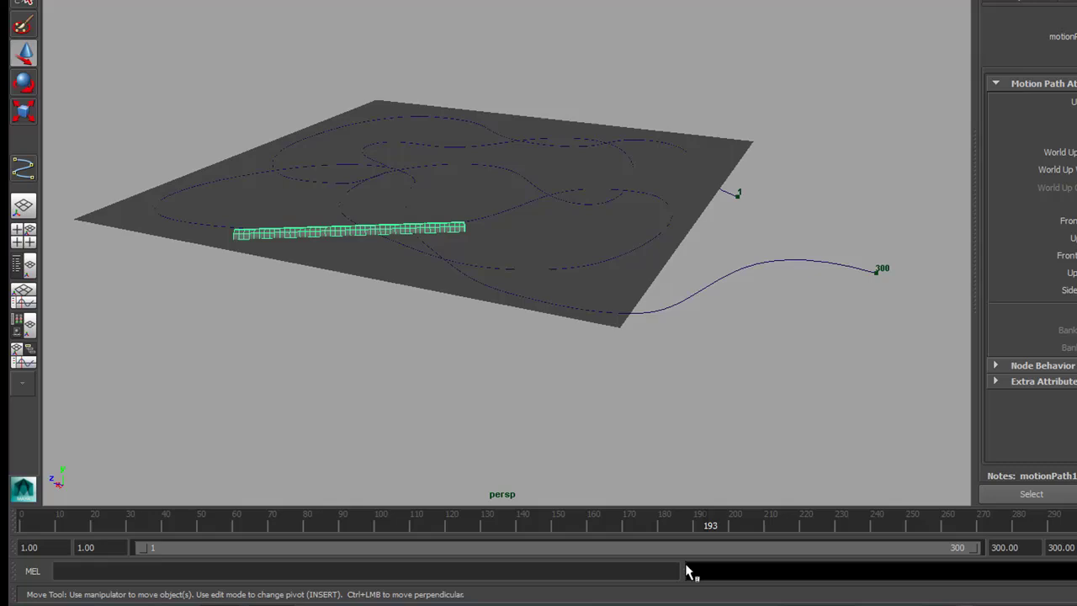
{"action": "key", "text": "alt+v"}
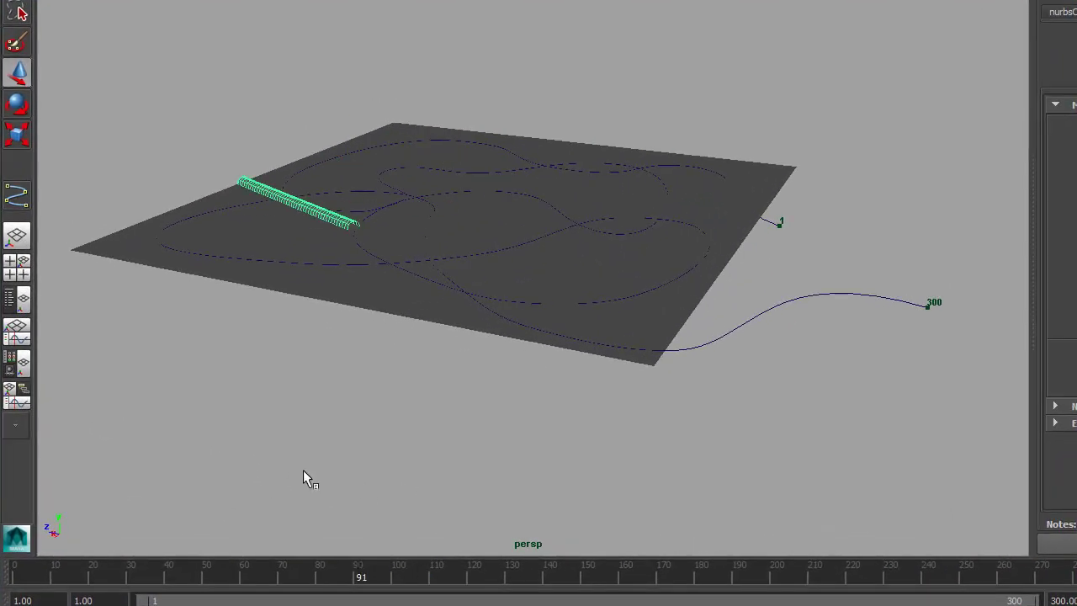
{"action": "key", "text": "alt+shift+v"}
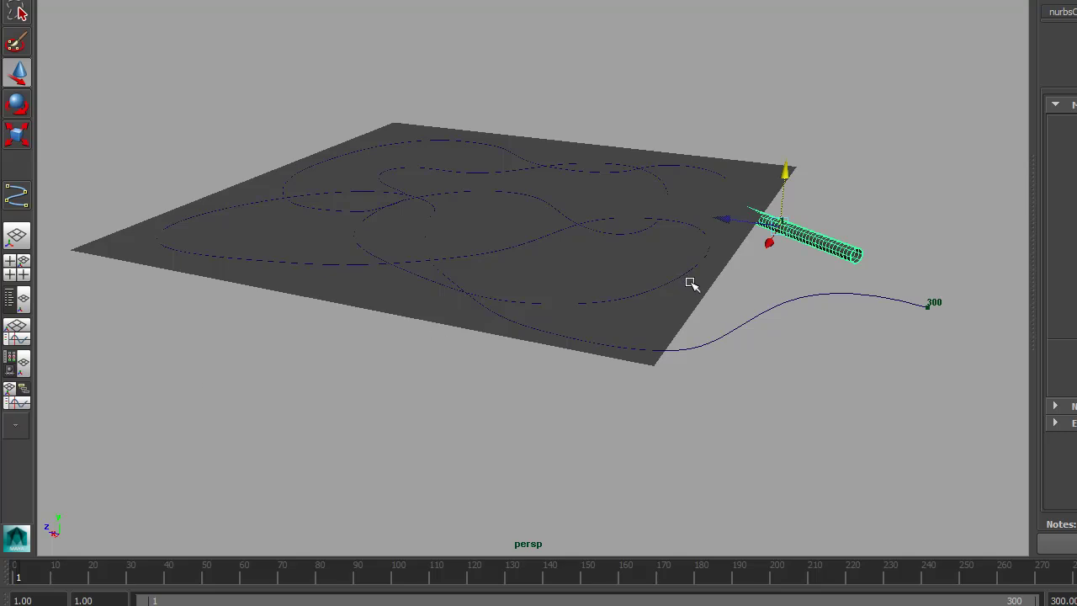
{"action": "mouse_move", "coordinate": [690, 283]}
{"action": "left_mouse_down", "text": "alt"}
{"action": "mouse_move", "coordinate": [746, 315]}
{"action": "mouse_move", "coordinate": [658, 293]}
{"action": "mouse_move", "coordinate": [679, 279]}
{"action": "mouse_move", "coordinate": [727, 123]}
{"action": "left_mouse_up", "text": "alt"}
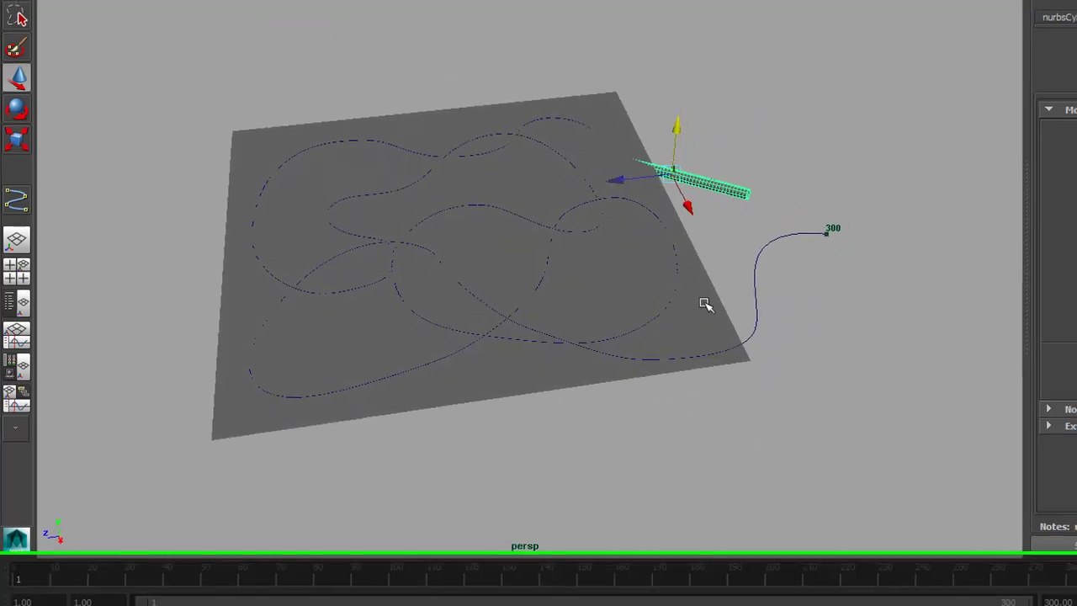
- Move the NURBS plane left under the curves and put curve1 in control-vertex mode
{"action": "left_click", "coordinate": [555, 364]}
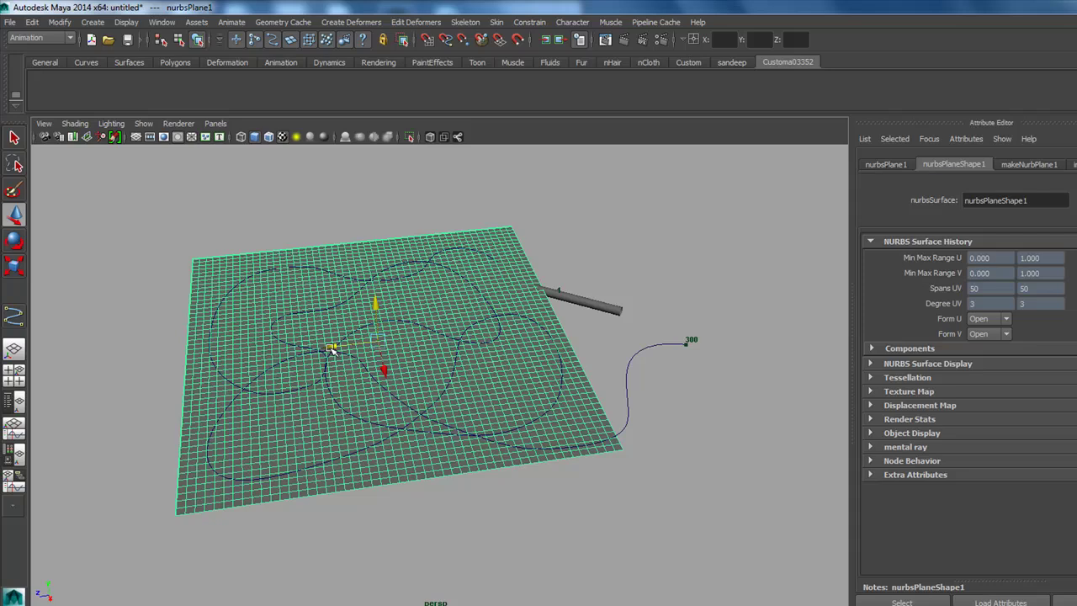
{"action": "left_click_drag", "start_coordinate": [333, 349], "coordinate": [280, 351]}
{"action": "left_click_drag", "start_coordinate": [606, 289], "coordinate": [554, 278], "text": "alt"}
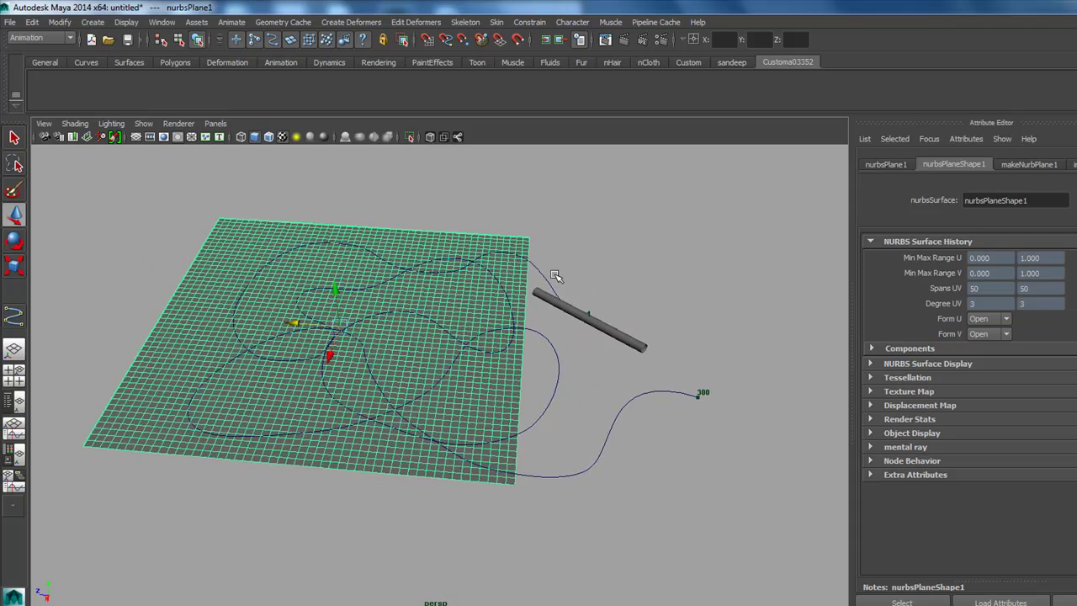
{"action": "right_click_drag", "start_coordinate": [545, 276], "coordinate": [513, 285]}
{"action": "mouse_move", "coordinate": [615, 347]}
{"action": "left_mouse_down", "text": "alt"}
{"action": "mouse_move", "coordinate": [524, 336]}
{"action": "mouse_move", "coordinate": [677, 447]}
{"action": "left_mouse_up", "text": "alt"}
- Select and reposition curve1's first control points, then return to object mode
{"action": "mouse_move", "coordinate": [581, 360]}
{"action": "left_mouse_down"}
{"action": "mouse_move", "coordinate": [589, 404]}
{"action": "mouse_move", "coordinate": [594, 373]}
{"action": "mouse_move", "coordinate": [591, 401]}
{"action": "left_mouse_up"}
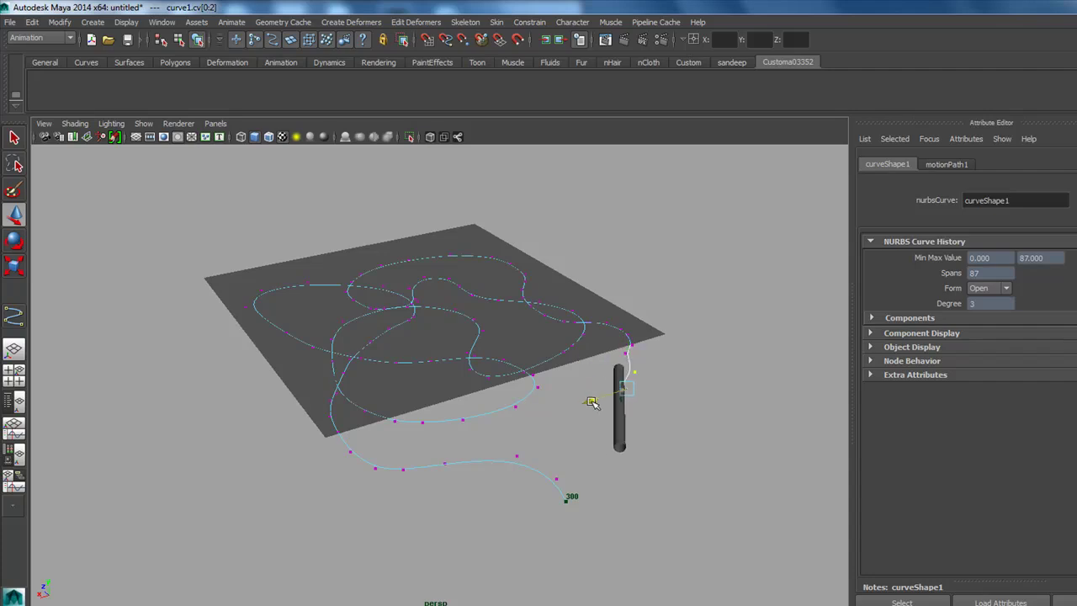
{"action": "left_click", "coordinate": [669, 393]}
{"action": "mouse_move", "coordinate": [635, 368]}
{"action": "left_mouse_down"}
{"action": "mouse_move", "coordinate": [600, 381]}
{"action": "mouse_move", "coordinate": [763, 402]}
{"action": "mouse_move", "coordinate": [772, 416]}
{"action": "mouse_move", "coordinate": [744, 439]}
{"action": "left_mouse_up"}
{"action": "left_click", "coordinate": [597, 379]}
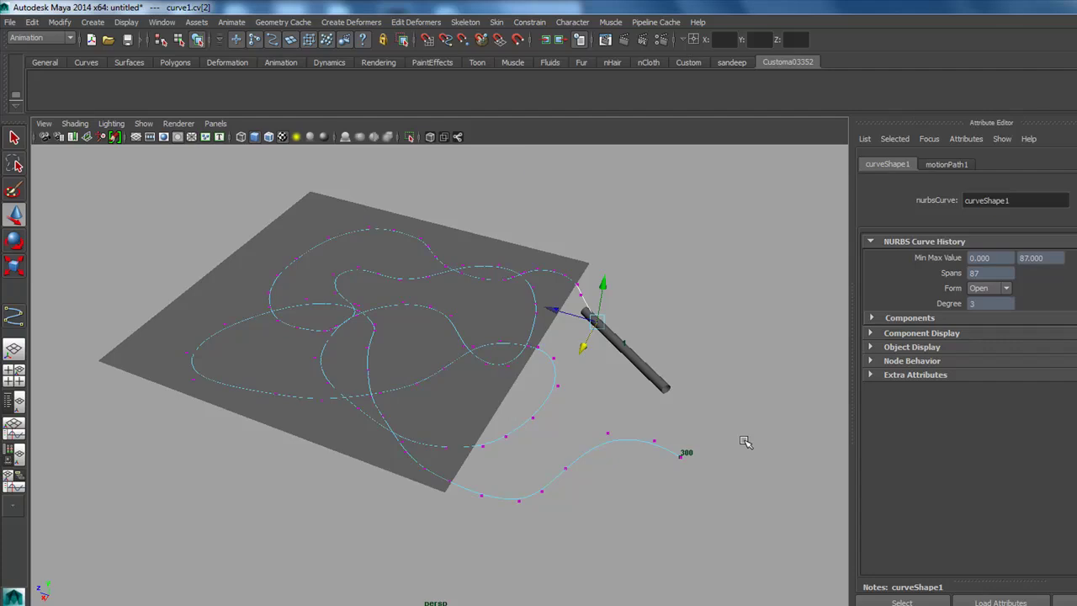
{"action": "key", "text": "F8"}
{"action": "left_click", "coordinate": [757, 402]}
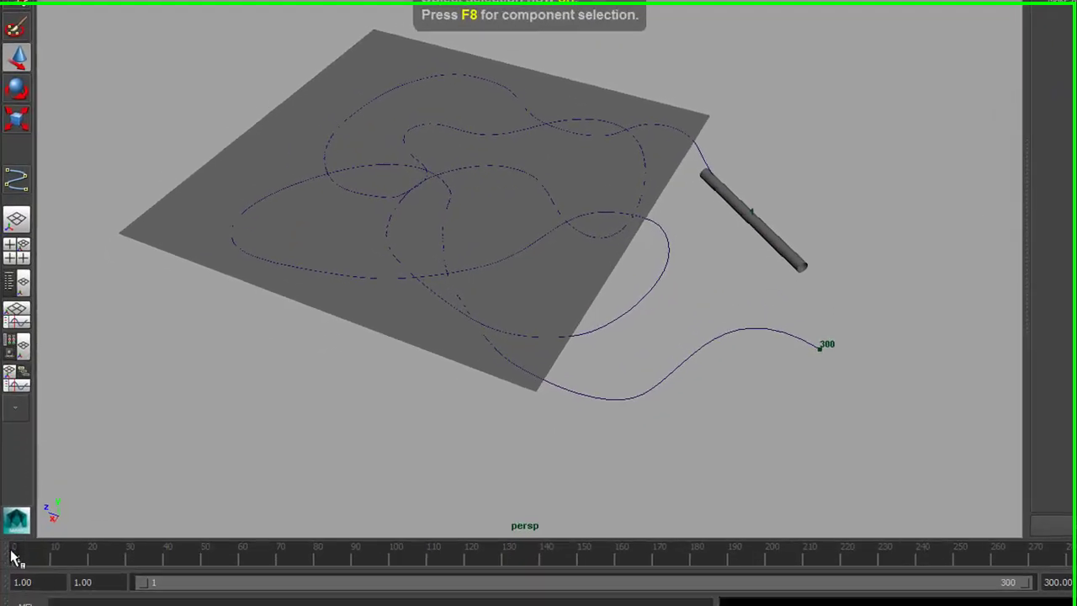
- Scrub back to frame 1 and select the cylinder, viewing its attributes from the side
{"action": "mouse_move", "coordinate": [15, 555]}
{"action": "left_mouse_down"}
{"action": "mouse_move", "coordinate": [59, 542]}
{"action": "mouse_move", "coordinate": [17, 542]}
{"action": "left_mouse_up"}
{"action": "left_click_drag", "start_coordinate": [452, 298], "coordinate": [544, 283], "text": "alt"}
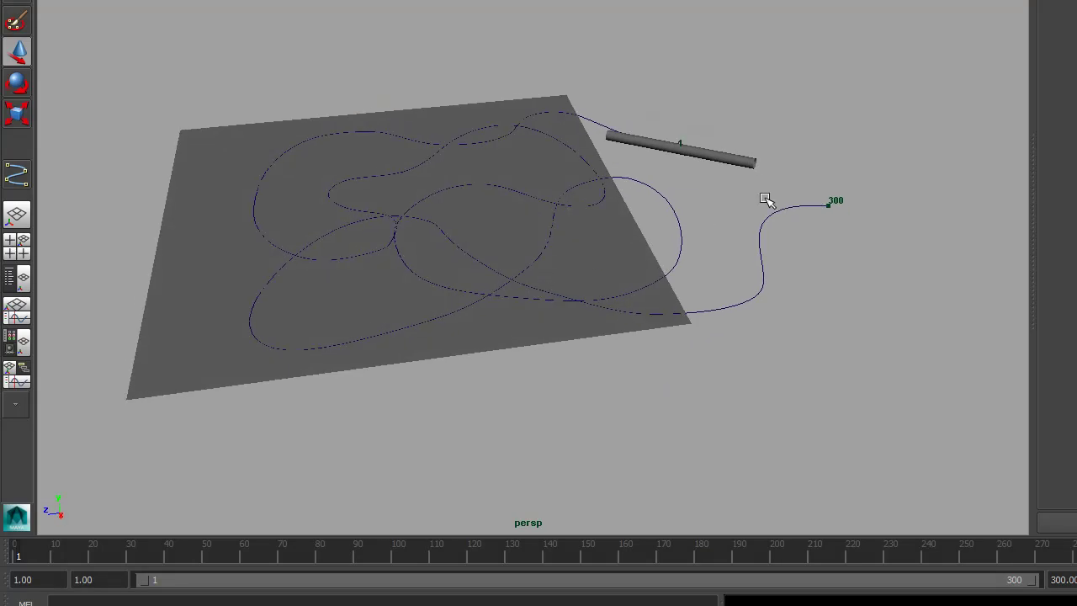
{"action": "left_click_drag", "start_coordinate": [764, 197], "coordinate": [707, 313], "text": "alt"}
{"action": "left_click", "coordinate": [758, 261]}
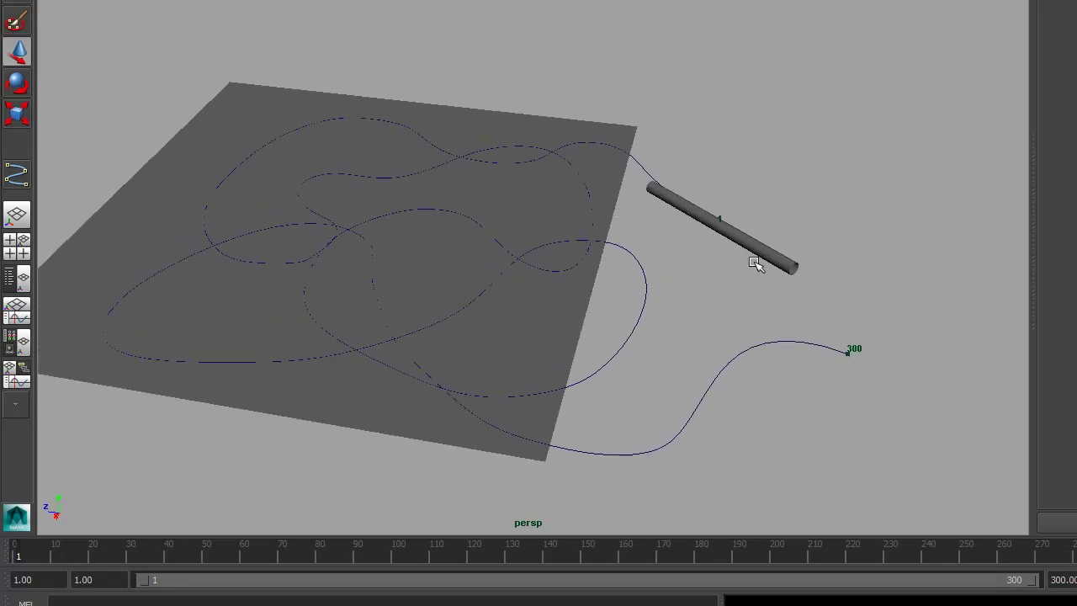
{"action": "left_click_drag", "start_coordinate": [761, 261], "coordinate": [721, 379], "text": "alt"}
{"action": "key", "text": "ctrl+a"}
{"action": "mouse_move", "coordinate": [620, 260]}
{"action": "left_mouse_down", "text": "alt"}
{"action": "mouse_move", "coordinate": [503, 234]}
{"action": "mouse_move", "coordinate": [444, 241]}
{"action": "left_mouse_up", "text": "alt"}
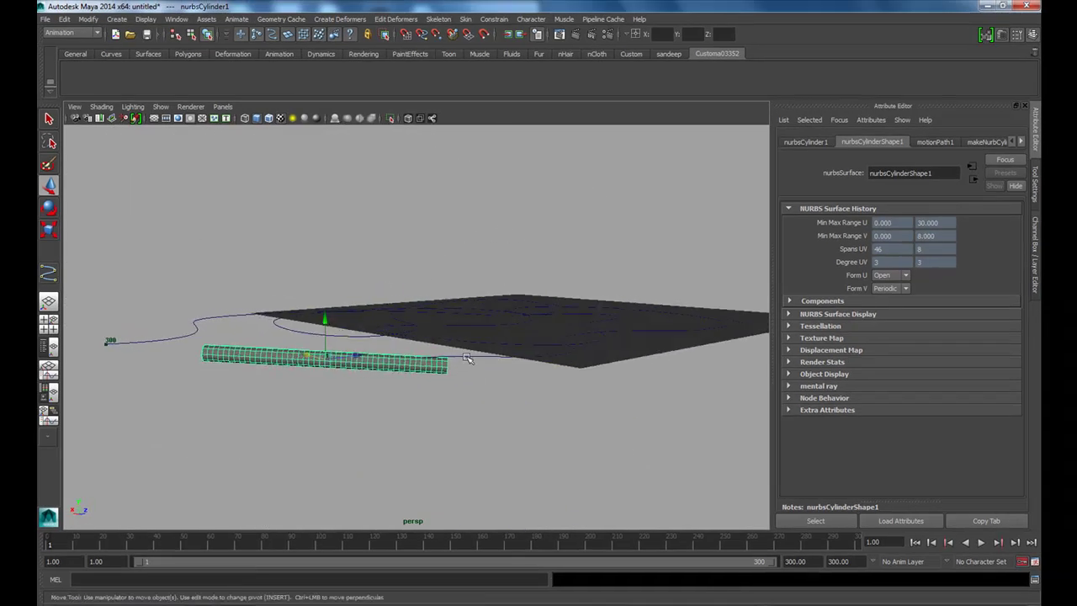
- Apply Flow Path Object with reset default settings, creating ffd1Lattice (5×2×2) around the pole
{"action": "left_click", "coordinate": [468, 359]}
{"action": "mouse_move", "coordinate": [433, 260]}
{"action": "left_mouse_down", "text": "alt"}
{"action": "mouse_move", "coordinate": [524, 298]}
{"action": "mouse_move", "coordinate": [576, 291]}
{"action": "left_mouse_up", "text": "alt"}
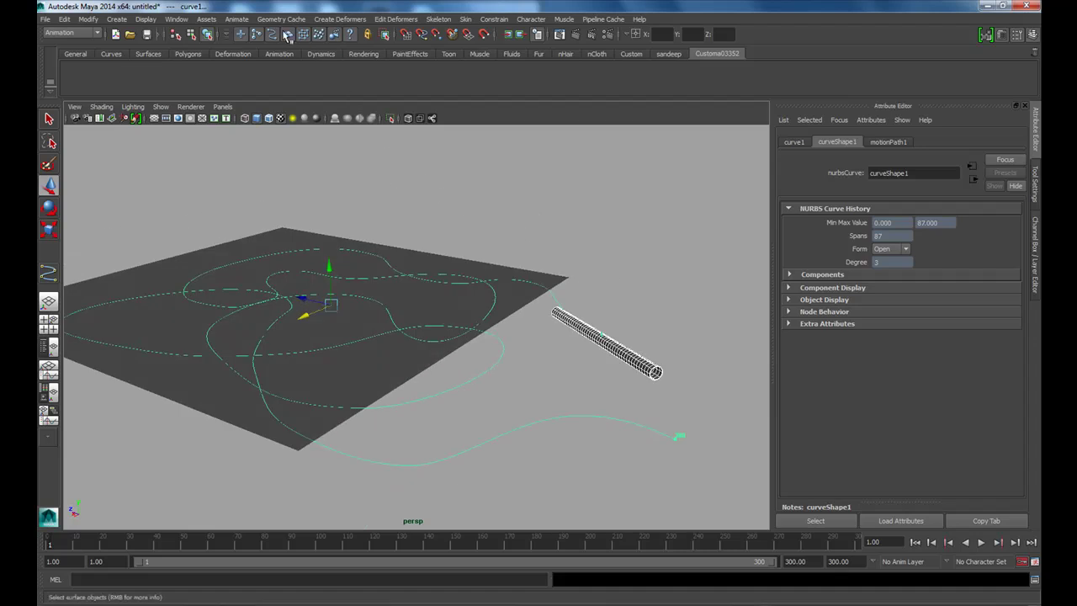
{"action": "left_click", "coordinate": [229, 21]}
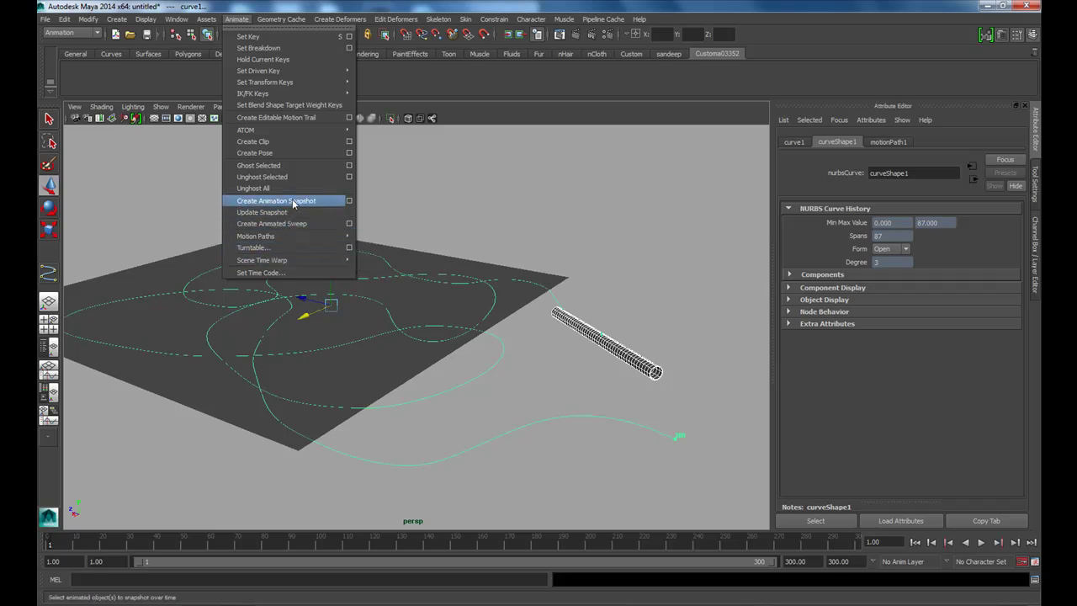
{"action": "mouse_move", "coordinate": [256, 236]}
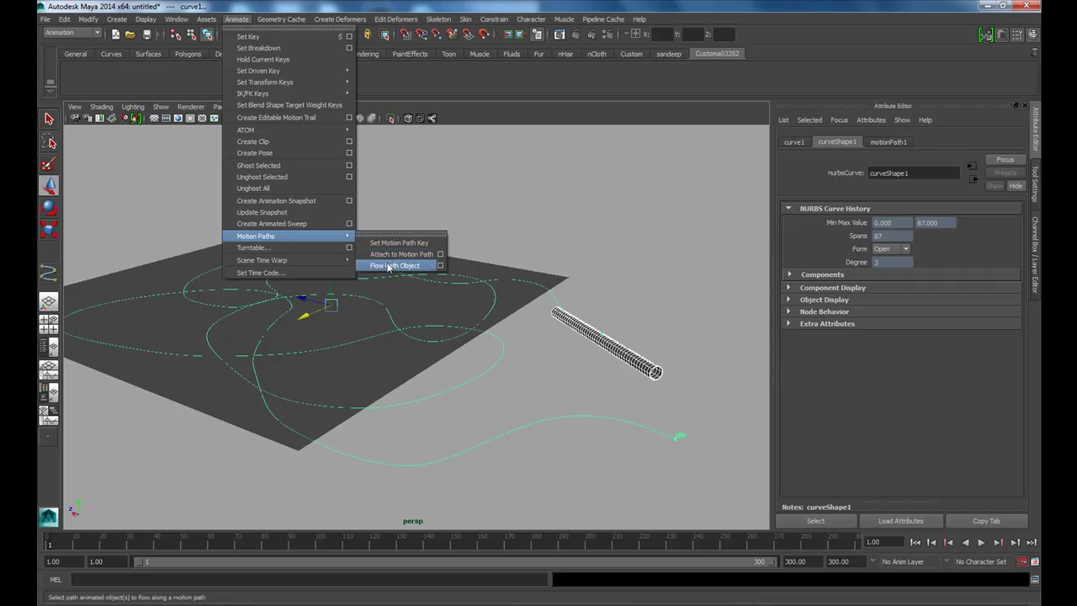
{"action": "left_click", "coordinate": [438, 266]}
{"action": "left_click", "coordinate": [637, 182]}
{"action": "left_click", "coordinate": [661, 210]}
{"action": "left_click_drag", "start_coordinate": [414, 199], "coordinate": [752, 276], "text": "alt"}
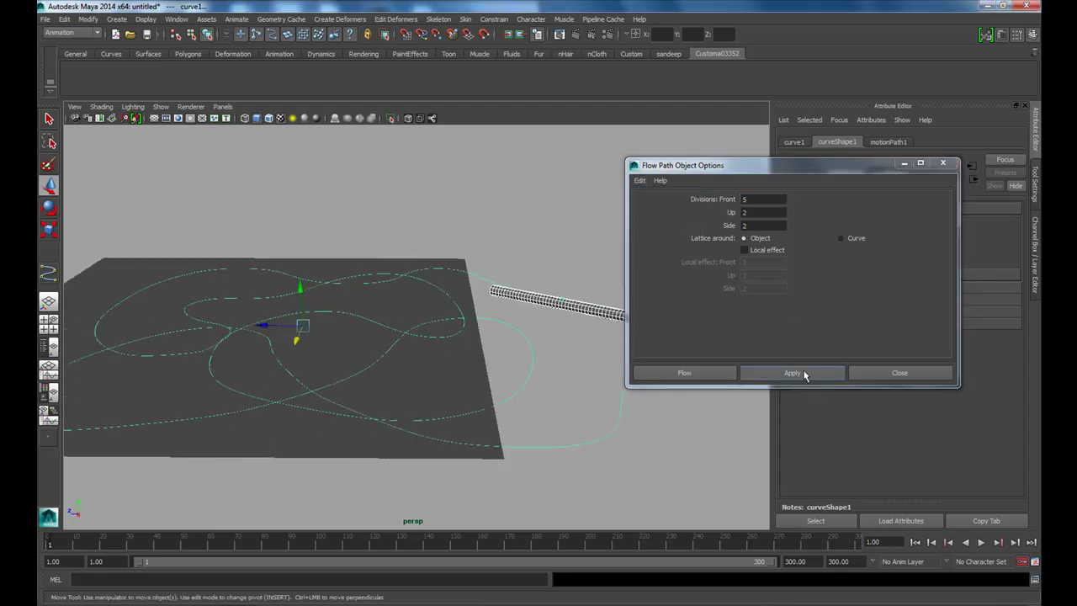
{"action": "left_click", "coordinate": [776, 377]}
{"action": "mouse_move", "coordinate": [606, 337]}
{"action": "left_mouse_down", "text": "alt"}
{"action": "mouse_move", "coordinate": [345, 305]}
{"action": "mouse_move", "coordinate": [485, 276]}
{"action": "left_mouse_up", "text": "alt"}
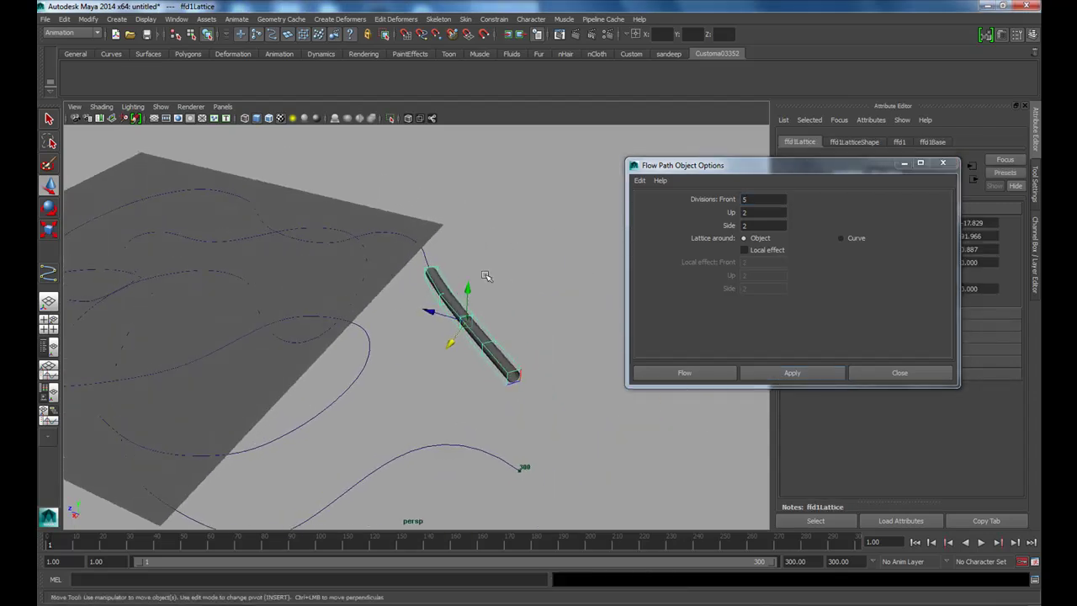
{"action": "left_click", "coordinate": [904, 163]}
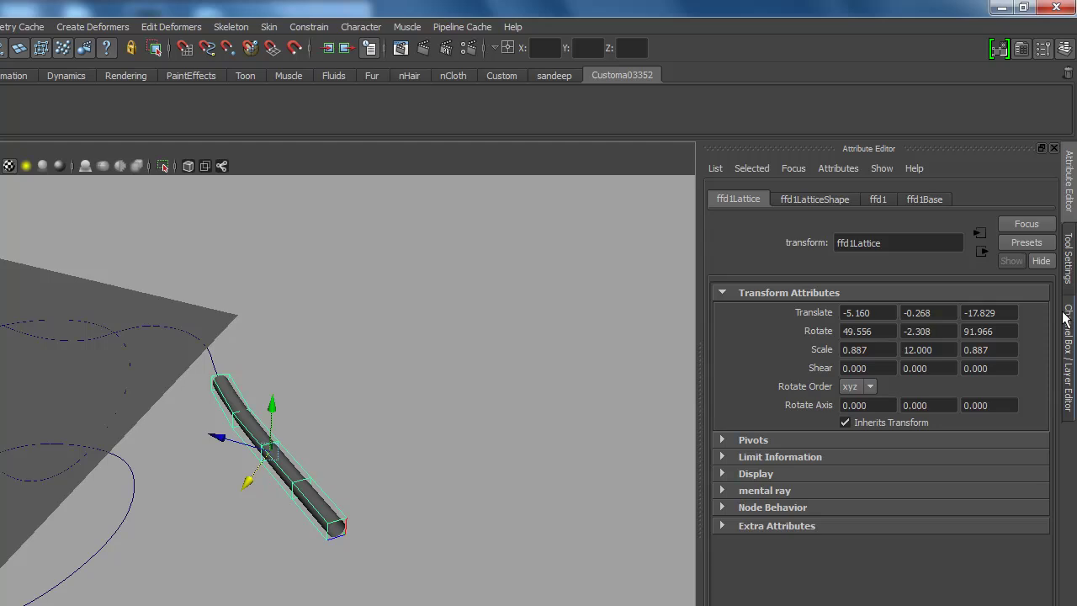
- Raise ffd1LatticeShape's T Divisions to 46 and scrub to preview the bend
{"action": "left_click", "coordinate": [1066, 317]}
{"action": "left_click", "coordinate": [976, 392]}
{"action": "middle_click_drag", "start_coordinate": [481, 378], "coordinate": [716, 346]}
{"action": "mouse_move", "coordinate": [716, 345]}
{"action": "left_mouse_down", "text": "alt"}
{"action": "mouse_move", "coordinate": [572, 380]}
{"action": "mouse_move", "coordinate": [465, 376]}
{"action": "mouse_move", "coordinate": [534, 377]}
{"action": "mouse_move", "coordinate": [534, 444]}
{"action": "mouse_move", "coordinate": [233, 396]}
{"action": "left_mouse_up", "text": "alt"}
{"action": "mouse_move", "coordinate": [25, 535]}
{"action": "left_mouse_down"}
{"action": "mouse_move", "coordinate": [332, 520]}
{"action": "mouse_move", "coordinate": [545, 469]}
{"action": "mouse_move", "coordinate": [684, 457]}
{"action": "mouse_move", "coordinate": [373, 451]}
{"action": "mouse_move", "coordinate": [178, 431]}
{"action": "left_mouse_up"}
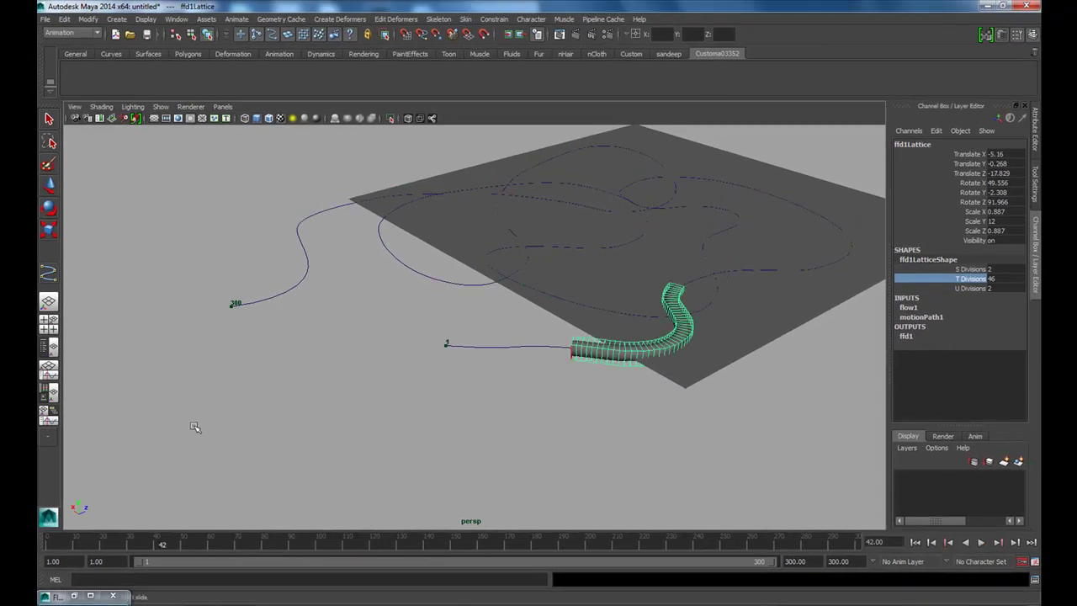
- Rewind and play the animation, stopping playback at frame 49
{"action": "left_click_drag", "start_coordinate": [440, 424], "coordinate": [558, 435], "text": "alt"}
{"action": "left_click", "coordinate": [916, 543]}
{"action": "left_click", "coordinate": [981, 542]}
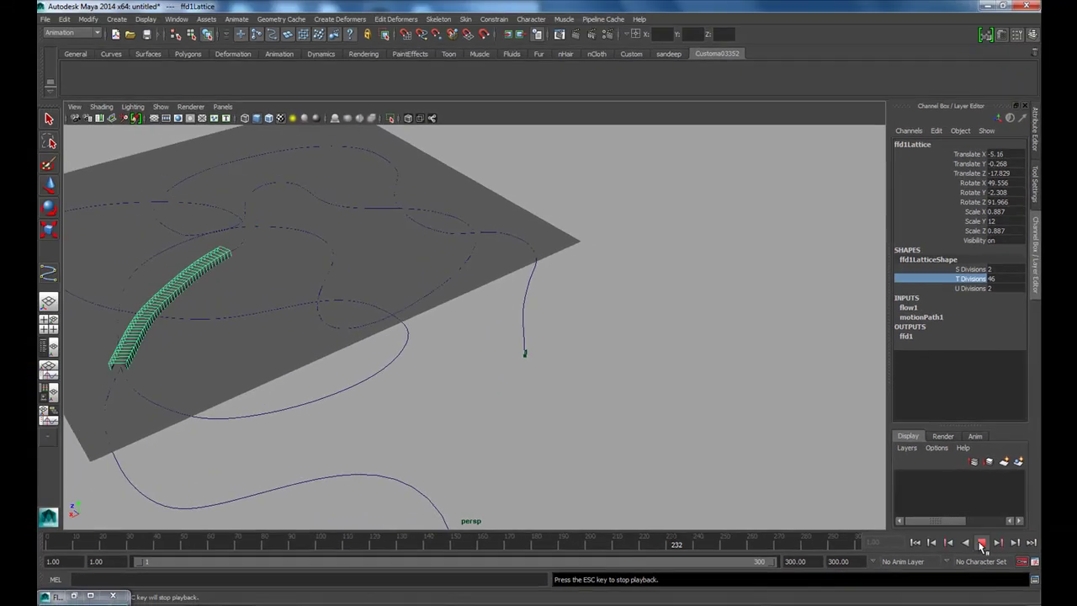
{"action": "left_click", "coordinate": [1040, 561]}
{"action": "key", "text": "alt+v"}
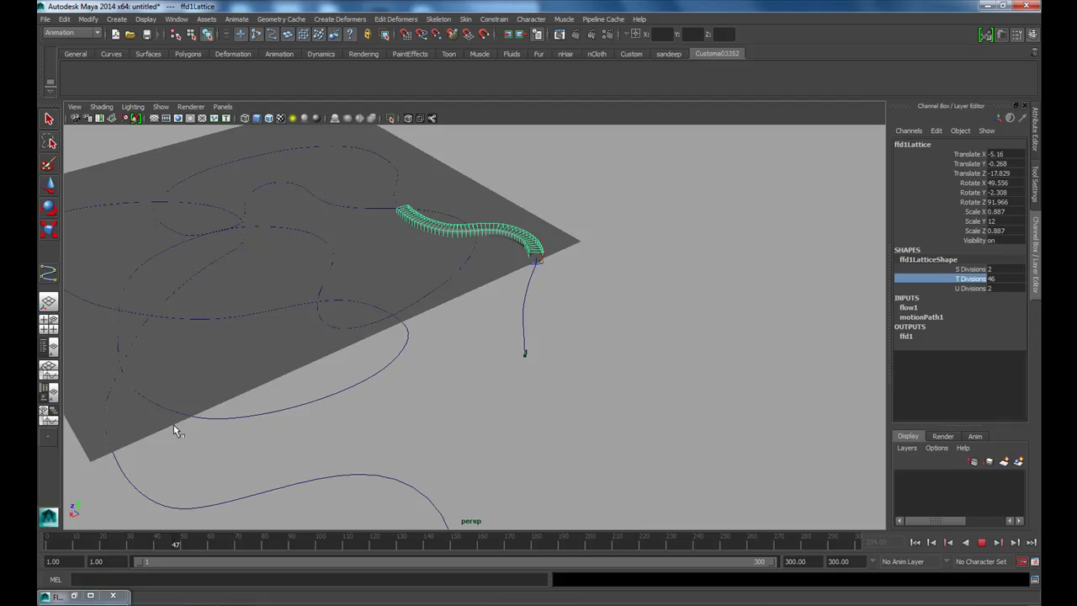
{"action": "key", "text": "Escape"}
{"action": "mouse_move", "coordinate": [384, 288]}
{"action": "left_mouse_down", "text": "alt"}
{"action": "mouse_move", "coordinate": [413, 351]}
{"action": "mouse_move", "coordinate": [277, 345]}
{"action": "mouse_move", "coordinate": [308, 377]}
{"action": "mouse_move", "coordinate": [165, 302]}
{"action": "mouse_move", "coordinate": [370, 359]}
{"action": "left_mouse_up", "text": "alt"}
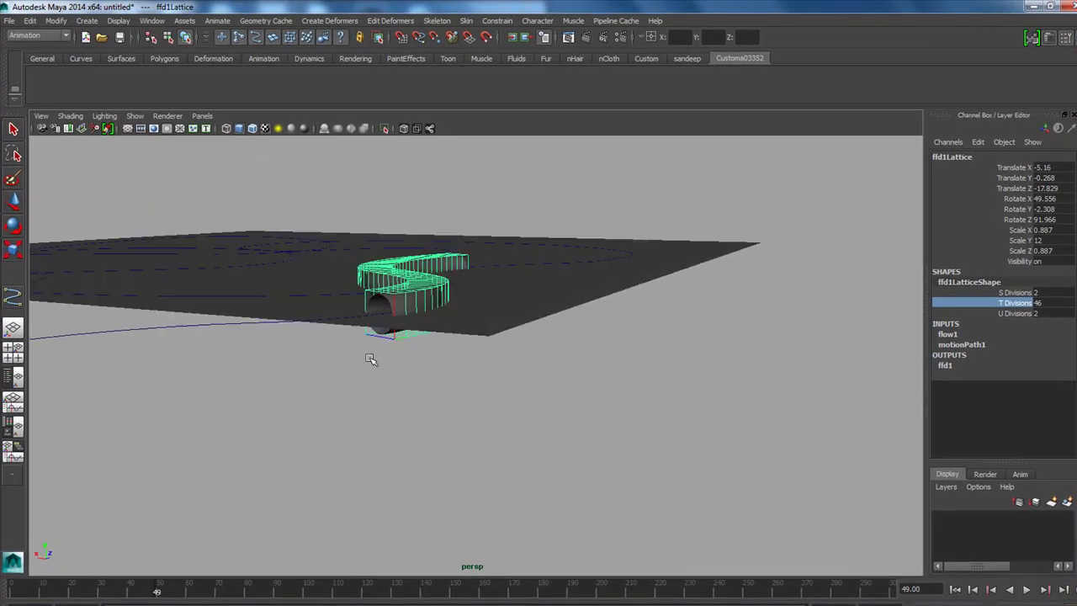
- Raise the NURBS plane slightly so the pole cuts through it
{"action": "left_click_drag", "start_coordinate": [494, 307], "coordinate": [544, 264], "text": "alt"}
{"action": "left_click", "coordinate": [530, 360]}
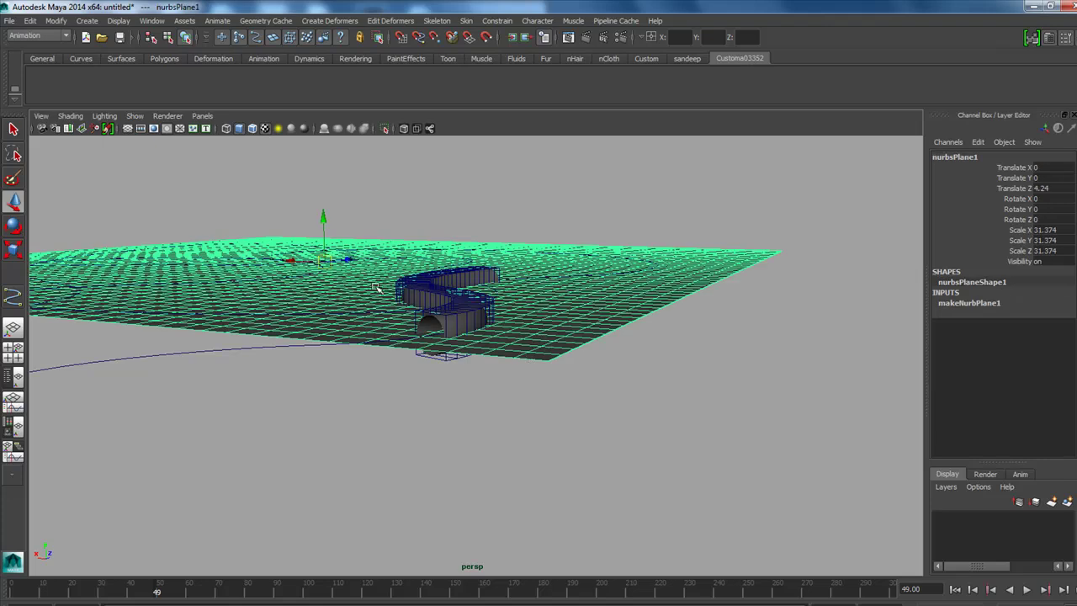
{"action": "left_click_drag", "start_coordinate": [321, 216], "coordinate": [322, 207]}
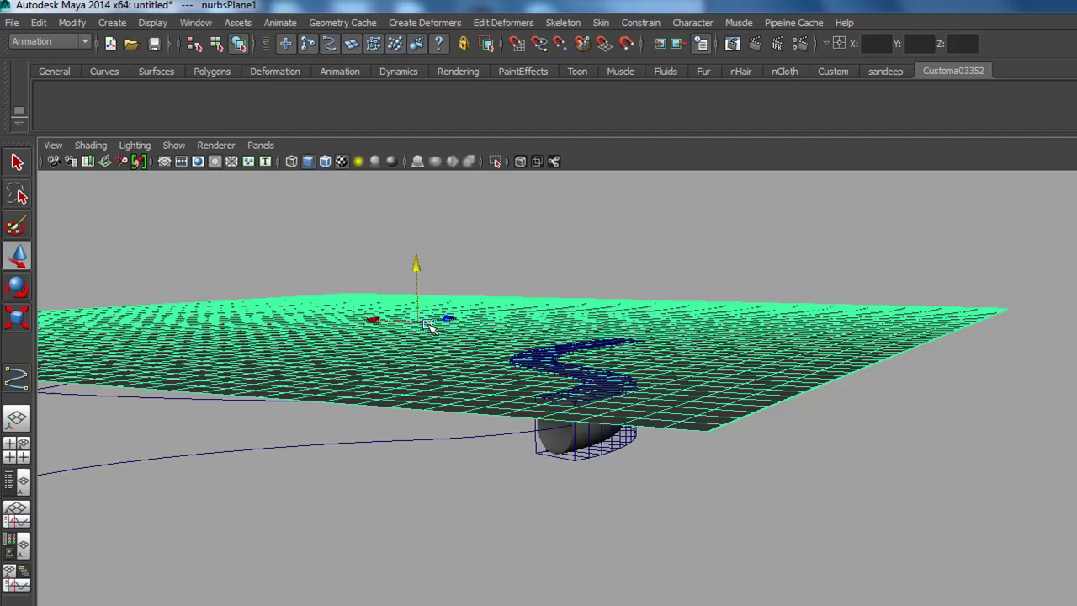
{"action": "mouse_move", "coordinate": [428, 325]}
{"action": "left_mouse_down", "text": "alt"}
{"action": "mouse_move", "coordinate": [654, 493]}
{"action": "mouse_move", "coordinate": [736, 578]}
{"action": "mouse_move", "coordinate": [820, 558]}
{"action": "left_mouse_up", "text": "alt"}
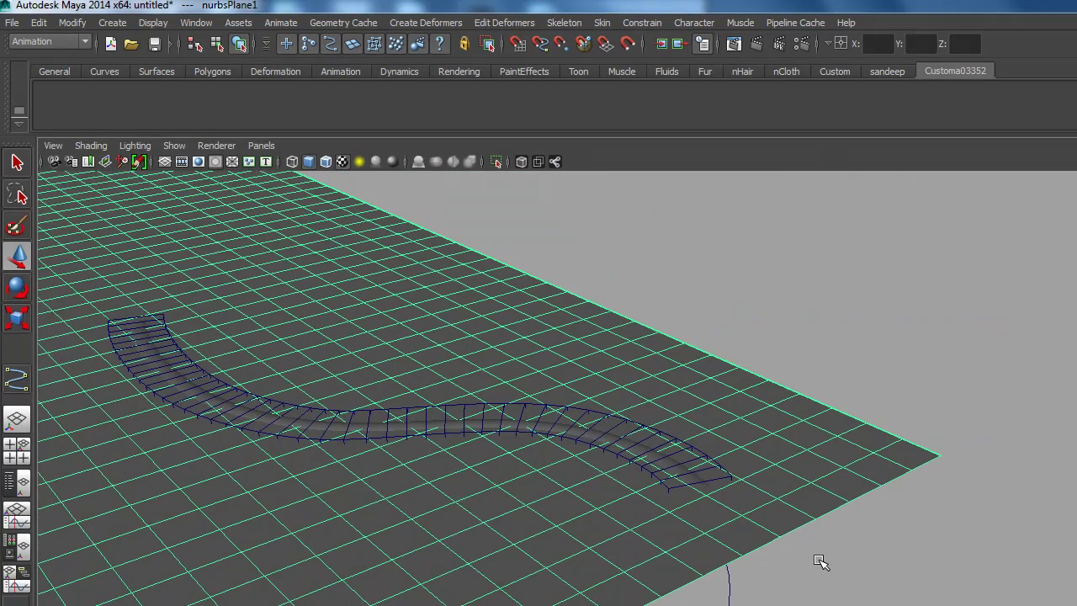
{"action": "left_click", "coordinate": [903, 283]}
{"action": "left_click_drag", "start_coordinate": [903, 283], "coordinate": [739, 422], "text": "alt"}
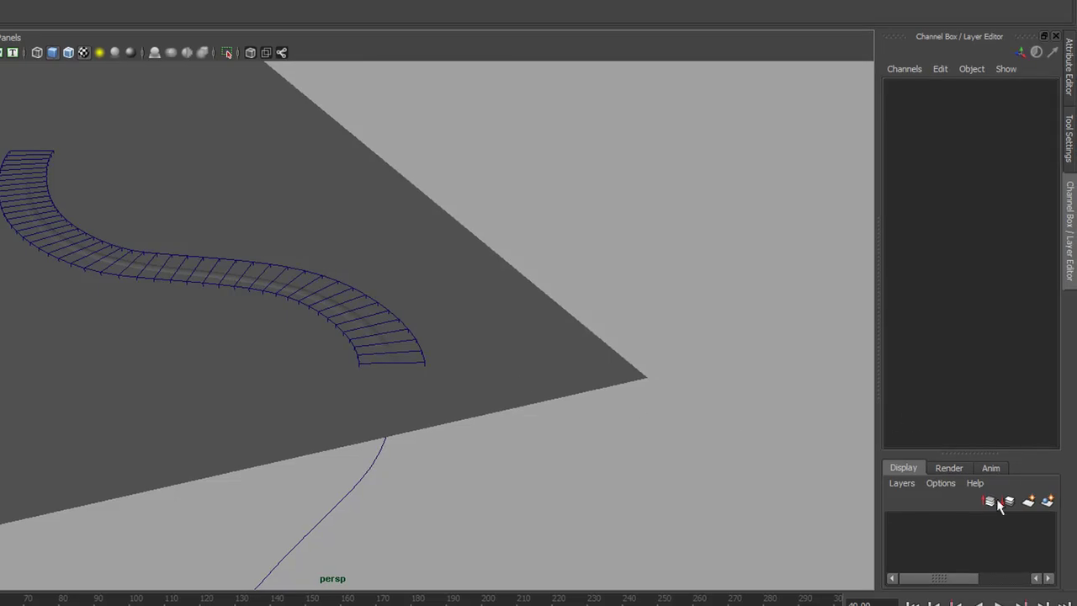
- Create layer1, add the NURBS plane to it, and hide the layer
{"action": "left_click", "coordinate": [997, 527]}
{"action": "right_click", "coordinate": [1003, 523]}
{"action": "left_click", "coordinate": [548, 356]}
{"action": "right_click", "coordinate": [945, 521]}
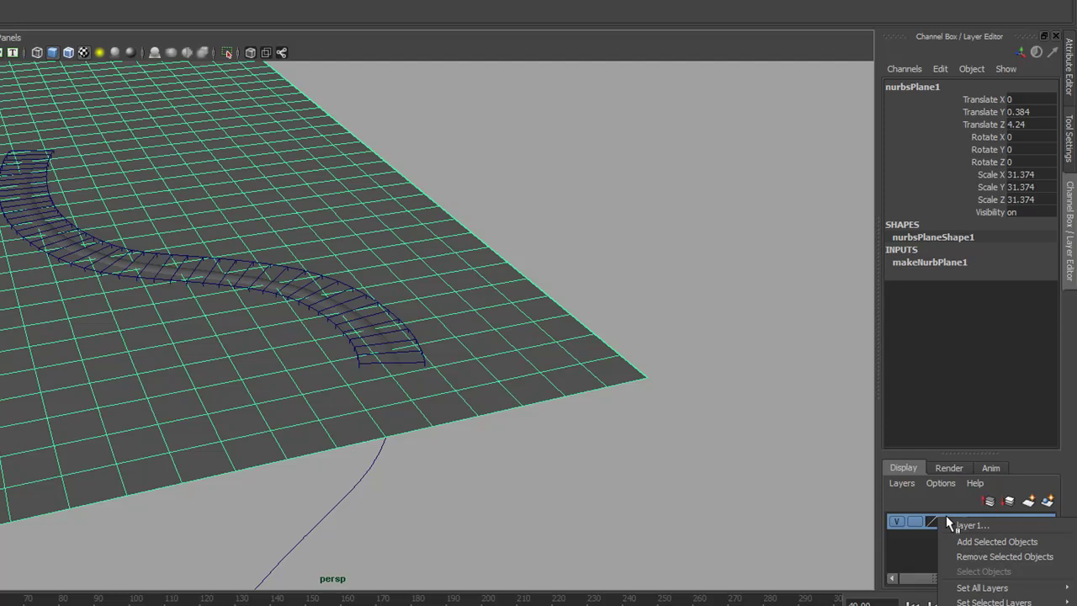
{"action": "left_click", "coordinate": [953, 543]}
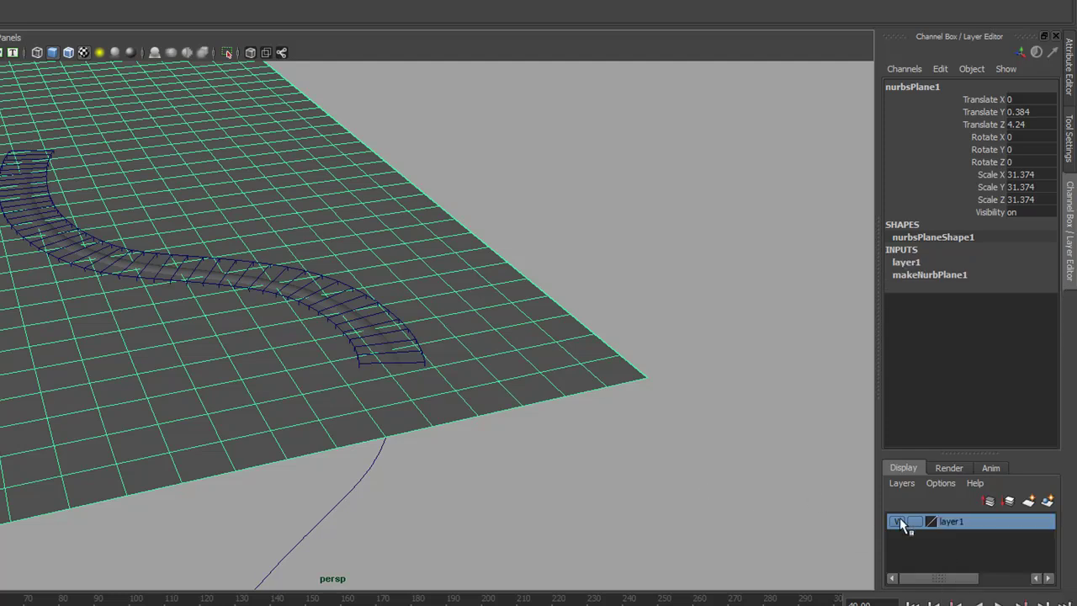
{"action": "left_click", "coordinate": [898, 521]}
- Select the tube and switch it to isoparm selection mode
{"action": "mouse_move", "coordinate": [442, 336]}
{"action": "left_mouse_down", "text": "alt"}
{"action": "mouse_move", "coordinate": [479, 331]}
{"action": "mouse_move", "coordinate": [539, 263]}
{"action": "mouse_move", "coordinate": [435, 282]}
{"action": "mouse_move", "coordinate": [479, 329]}
{"action": "left_mouse_up", "text": "alt"}
{"action": "left_click", "coordinate": [461, 352]}
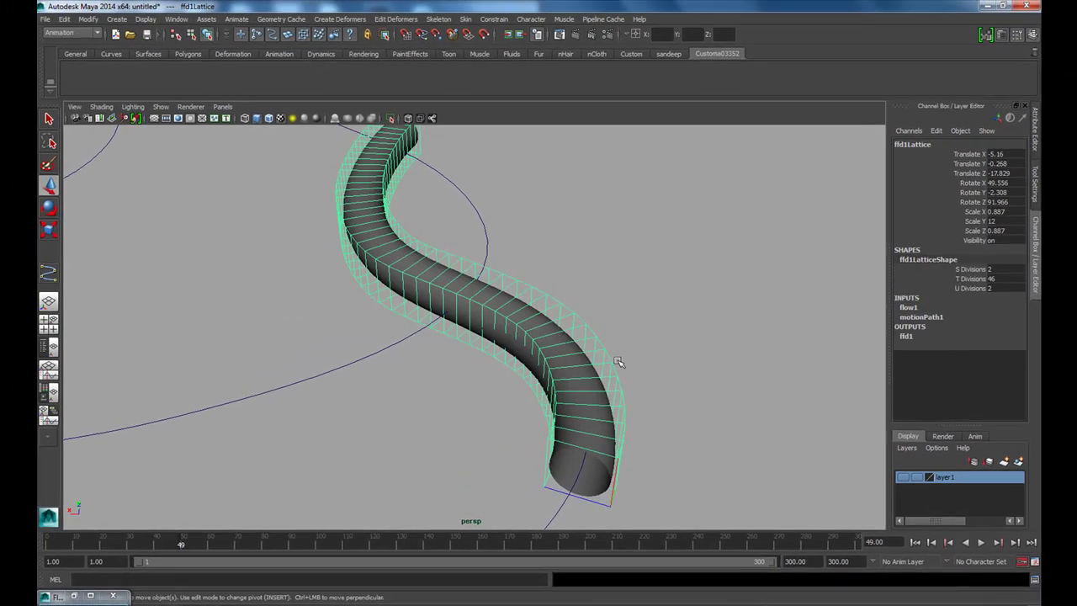
{"action": "left_click_drag", "start_coordinate": [595, 355], "coordinate": [581, 360], "text": "alt"}
{"action": "left_click", "coordinate": [653, 385]}
{"action": "left_click", "coordinate": [544, 473]}
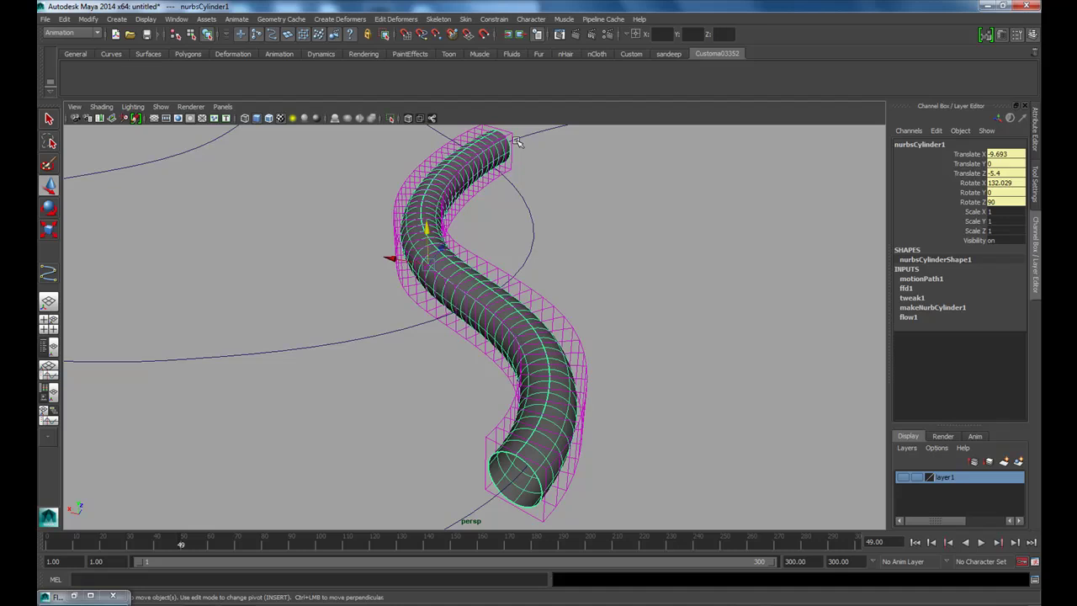
{"action": "left_click_drag", "start_coordinate": [529, 198], "coordinate": [444, 202], "text": "alt"}
{"action": "left_click_drag", "start_coordinate": [485, 264], "coordinate": [487, 301], "text": "alt"}
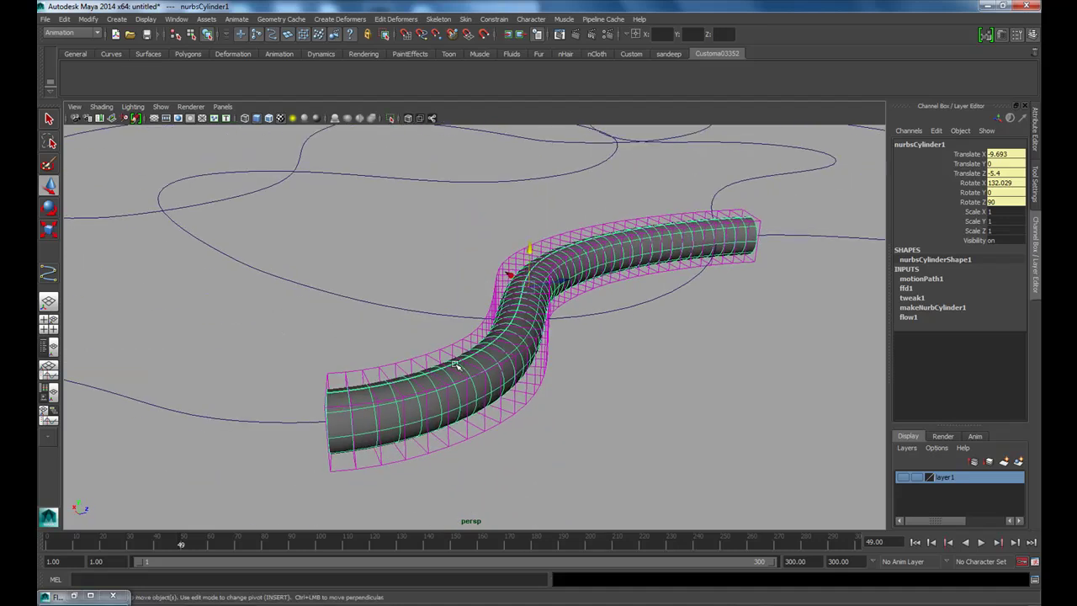
{"action": "right_click_drag", "start_coordinate": [361, 419], "coordinate": [362, 351]}
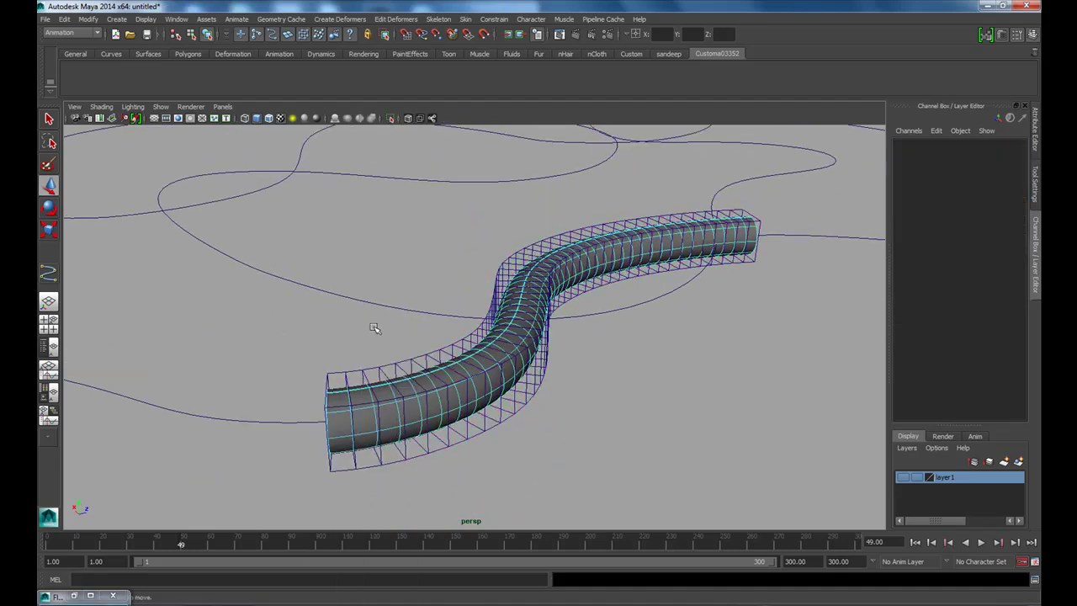
{"action": "left_click_drag", "start_coordinate": [419, 384], "coordinate": [403, 465], "text": "alt"}
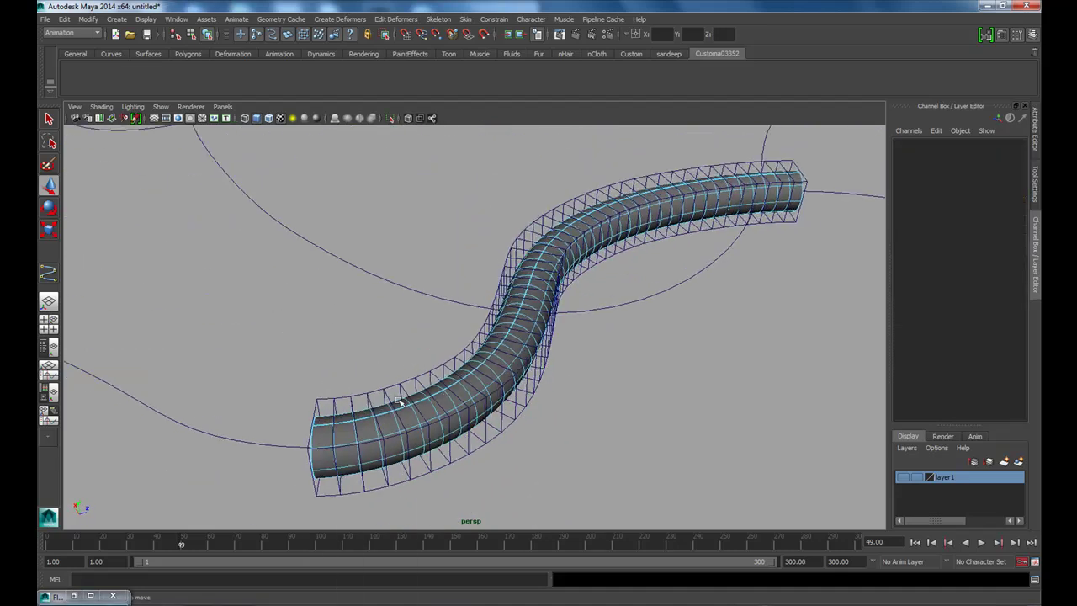
- Duplicate one tube isoparm as a curve with Surfaces > Edit Curves > Duplicate Surface Curves
{"action": "left_click", "coordinate": [364, 435]}
{"action": "left_click_drag", "start_coordinate": [668, 428], "coordinate": [773, 397], "text": "alt"}
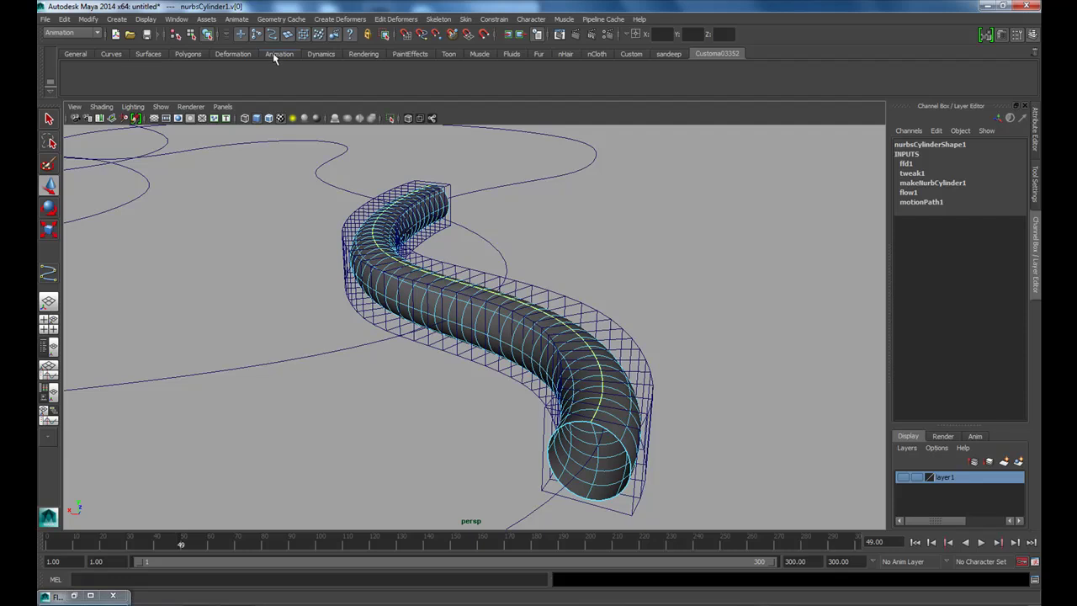
{"action": "left_click", "coordinate": [84, 34]}
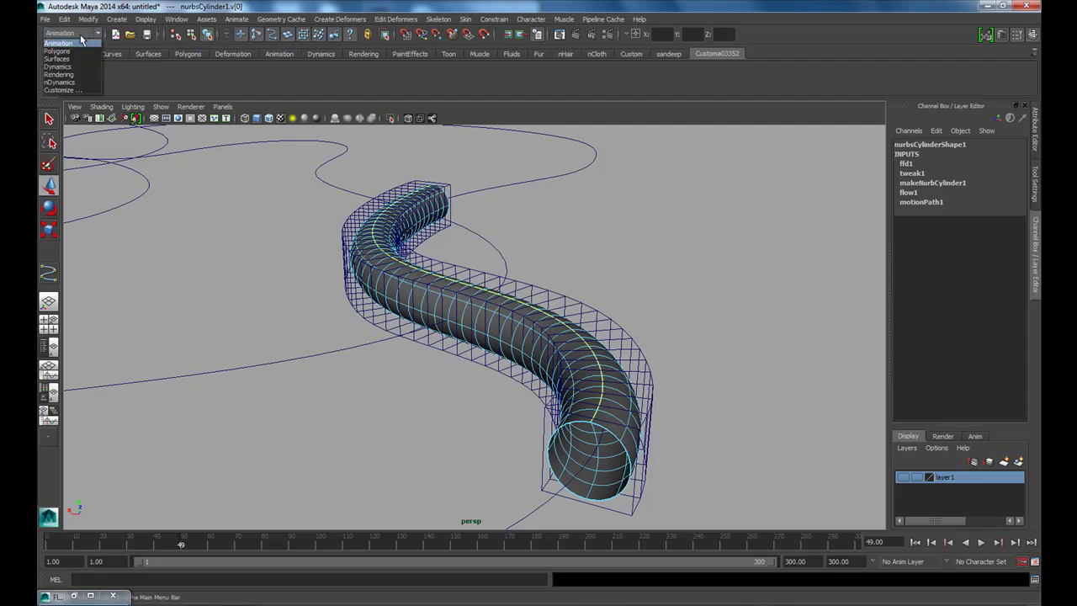
{"action": "left_click", "coordinate": [77, 65]}
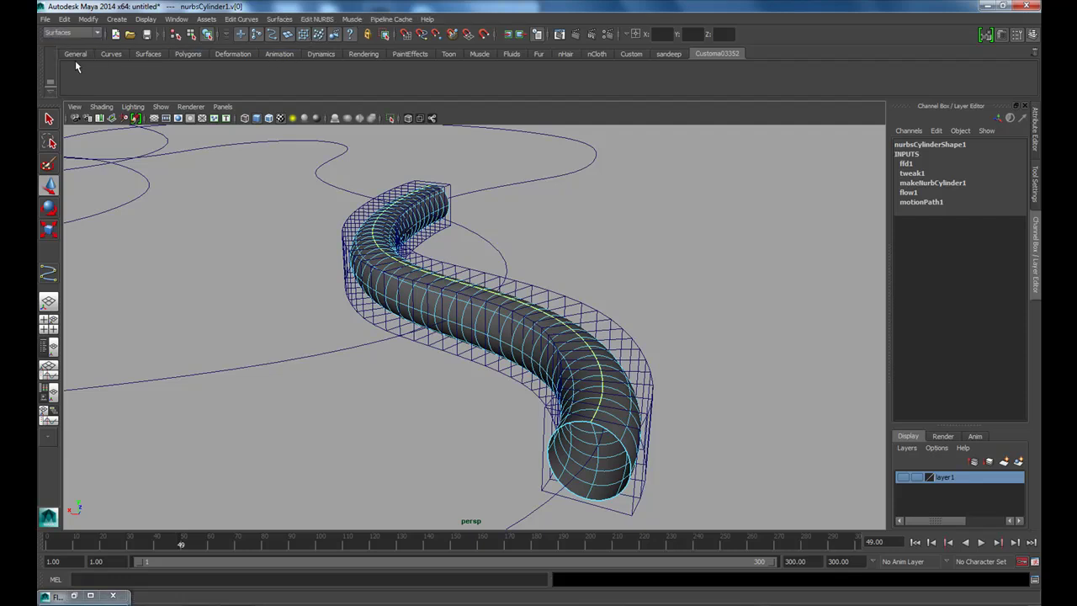
{"action": "left_click", "coordinate": [278, 19]}
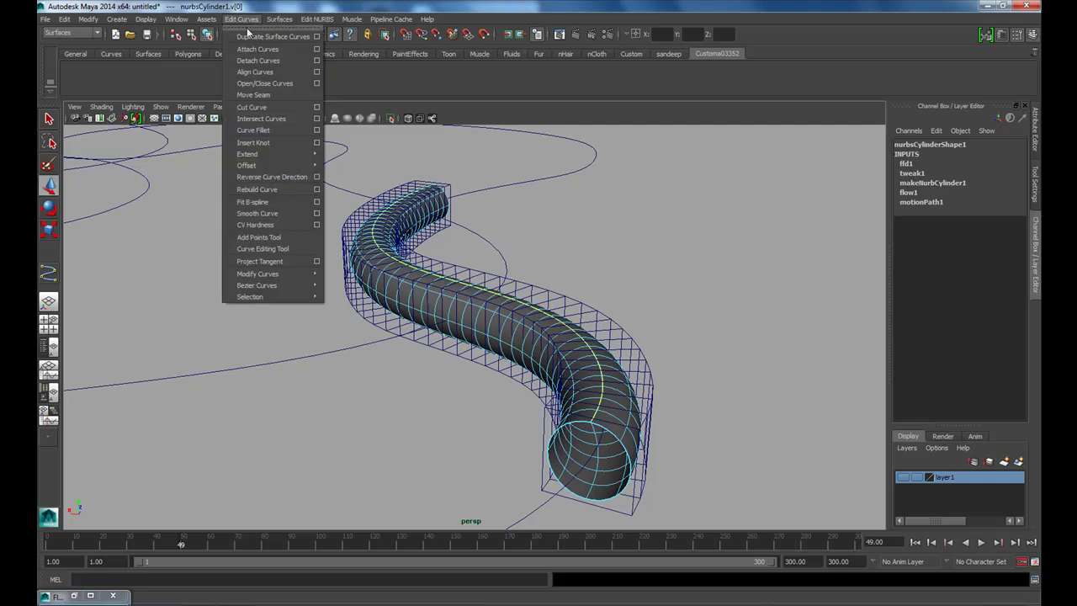
{"action": "left_click", "coordinate": [250, 40]}
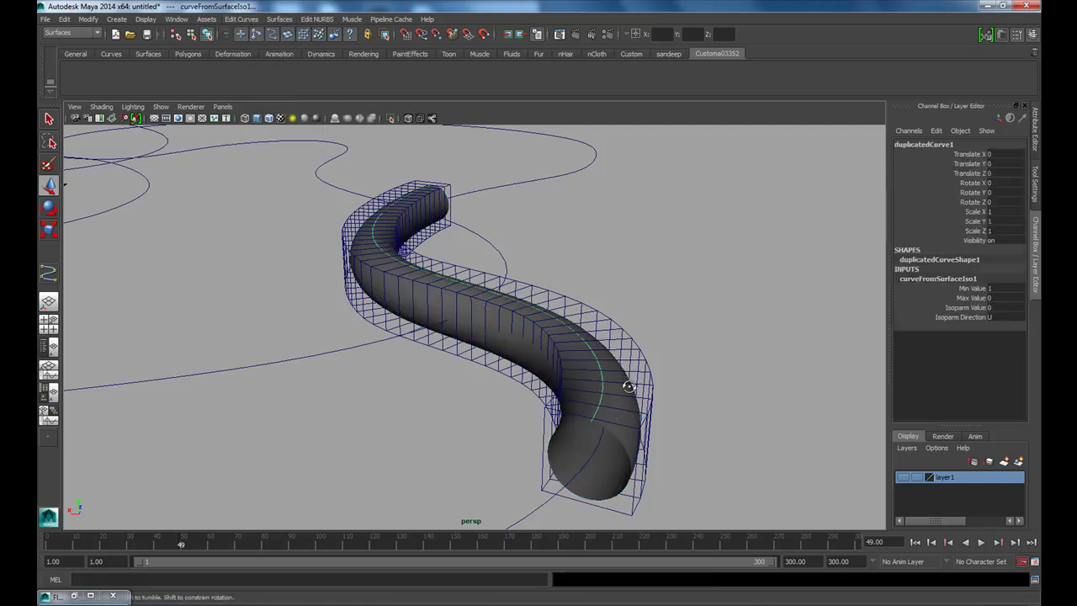
- Rewind and scrub the timeline to check duplicatedCurve1 travels with the growing tube
{"action": "left_click_drag", "start_coordinate": [619, 382], "coordinate": [299, 573], "text": "alt"}
{"action": "left_click", "coordinate": [63, 548]}
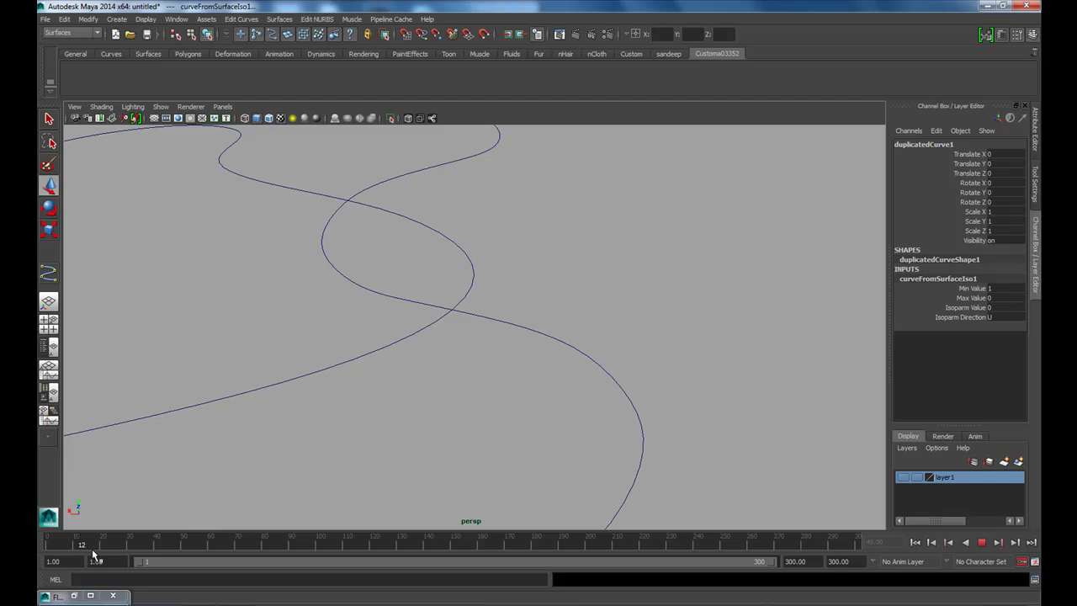
{"action": "left_click_drag", "start_coordinate": [81, 547], "coordinate": [197, 547]}
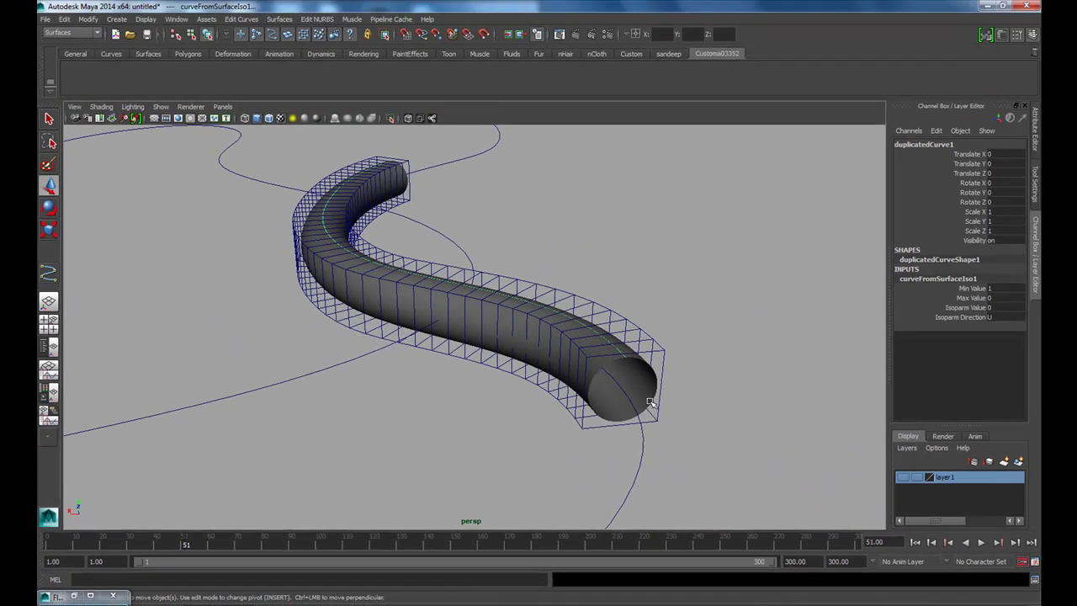
- Put the tube on its own new display layer and hide it
{"action": "left_click", "coordinate": [721, 404]}
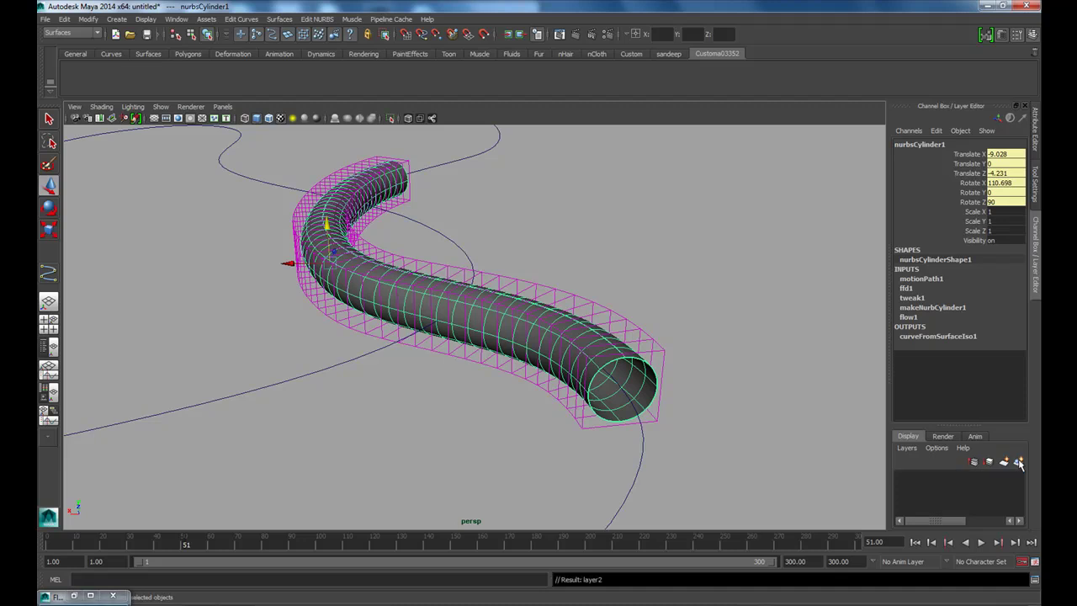
{"action": "left_click", "coordinate": [1018, 461]}
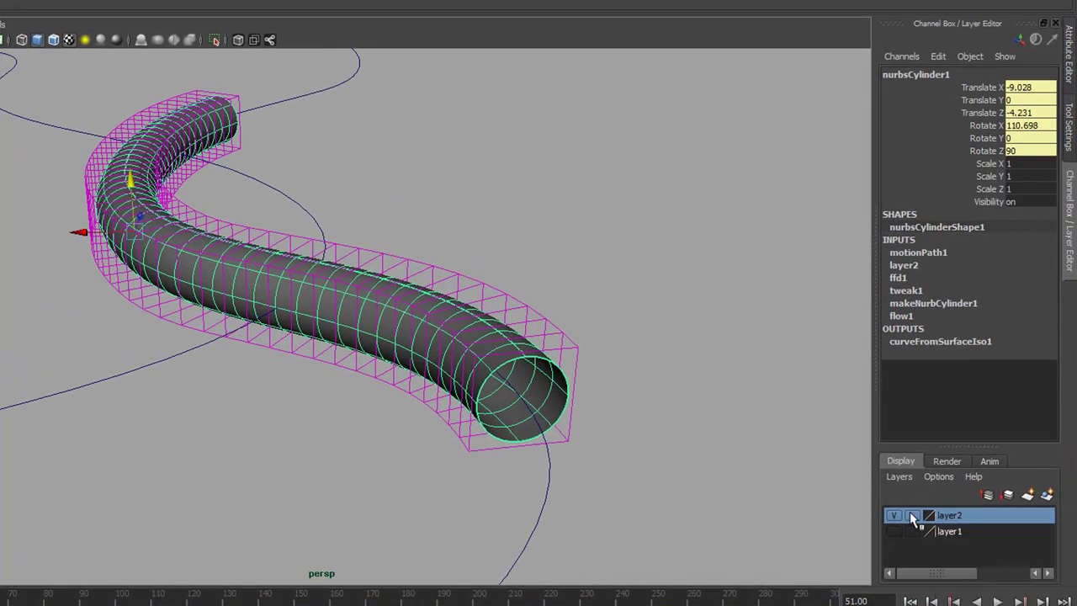
{"action": "left_click", "coordinate": [893, 516]}
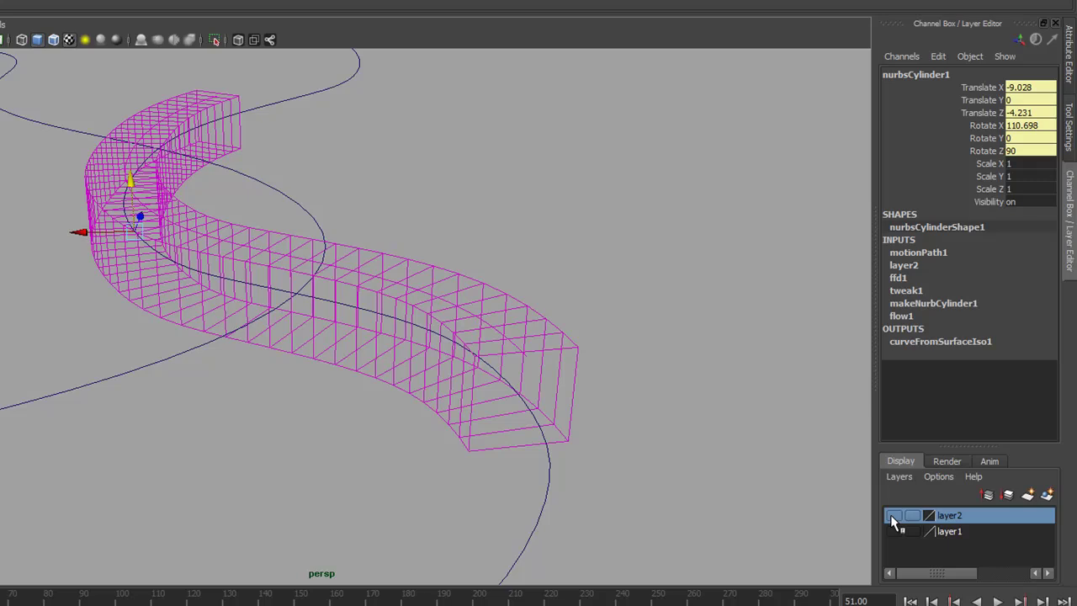
{"action": "left_click", "coordinate": [893, 516]}
{"action": "mouse_move", "coordinate": [411, 382]}
{"action": "left_mouse_down", "text": "alt"}
{"action": "mouse_move", "coordinate": [511, 440]}
{"action": "mouse_move", "coordinate": [670, 413]}
{"action": "left_mouse_up", "text": "alt"}
{"action": "left_click", "coordinate": [706, 323]}
{"action": "mouse_move", "coordinate": [707, 324]}
{"action": "left_mouse_down", "text": "alt"}
{"action": "mouse_move", "coordinate": [606, 364]}
{"action": "mouse_move", "coordinate": [570, 447]}
{"action": "left_mouse_up", "text": "alt"}
{"action": "left_click", "coordinate": [856, 547]}
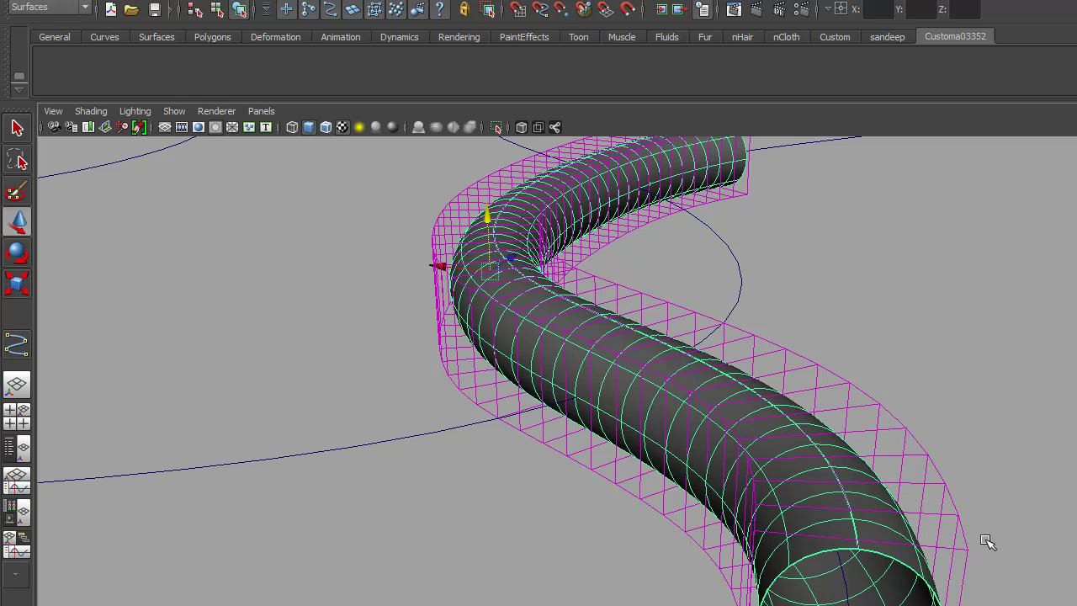
{"action": "key", "text": "ctrl+h"}
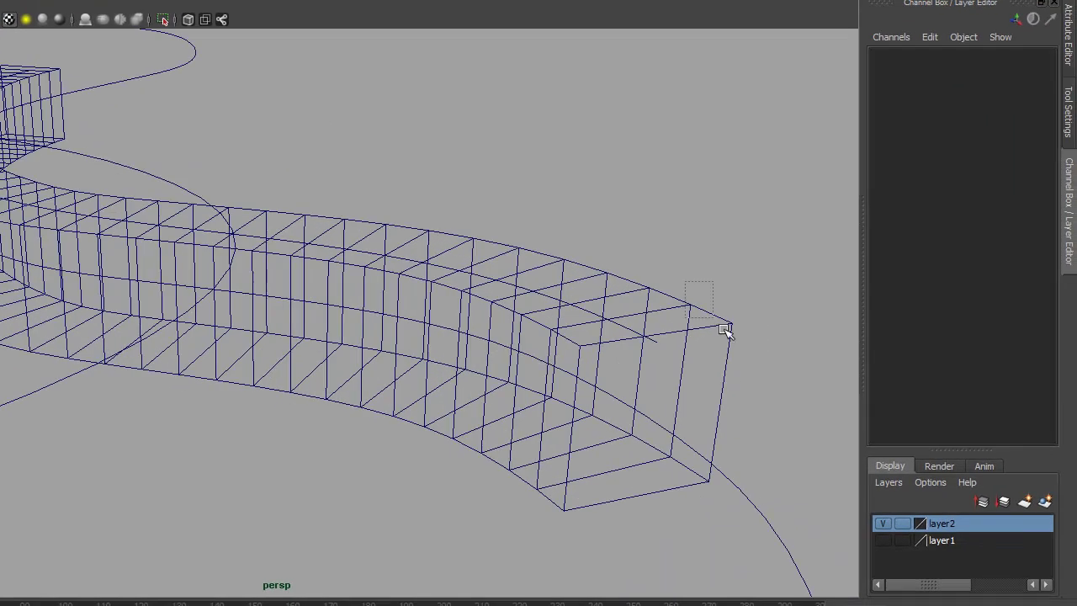
- Put the lattice on a new hidden layer3
{"action": "left_click", "coordinate": [730, 330]}
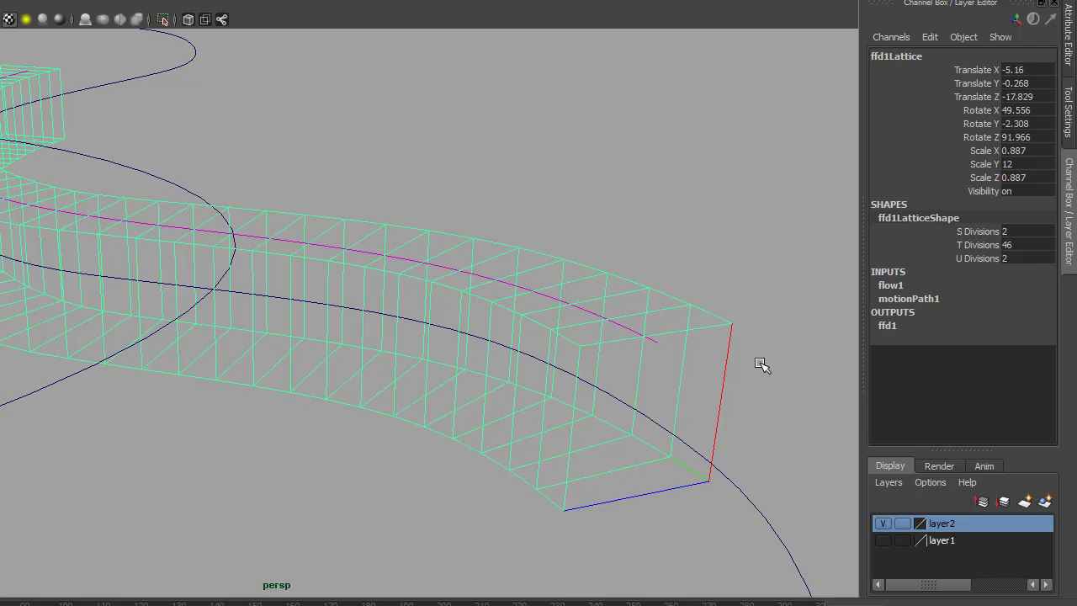
{"action": "left_click", "coordinate": [1045, 503]}
{"action": "right_click", "coordinate": [964, 524]}
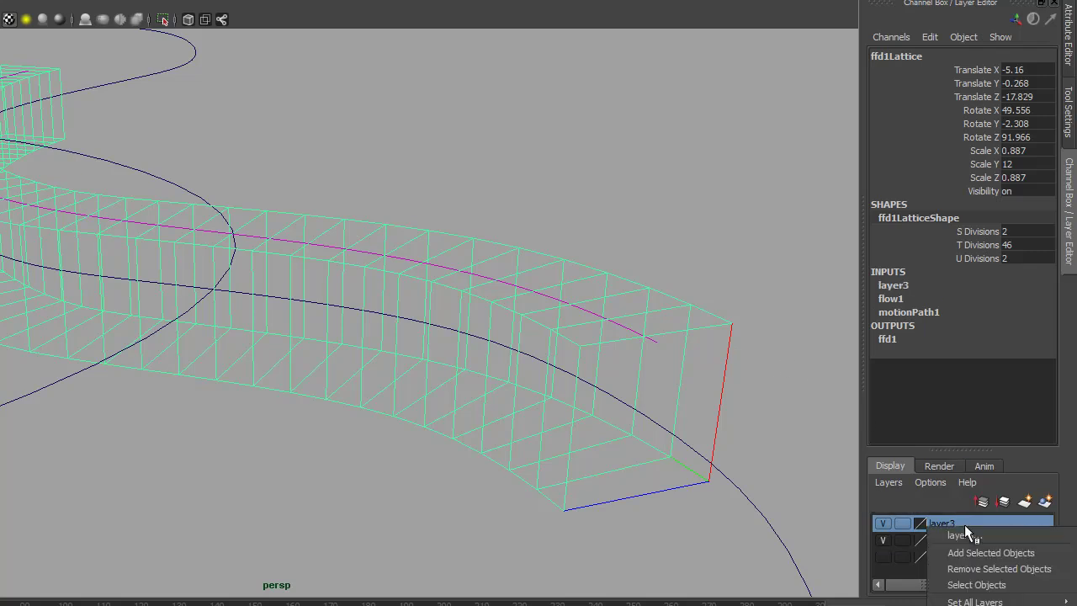
{"action": "left_click", "coordinate": [963, 550]}
{"action": "left_click", "coordinate": [882, 523]}
{"action": "left_click", "coordinate": [882, 541]}
- Select the extracted curve and scrub frames 1–85 in expert mode to watch it move
{"action": "mouse_move", "coordinate": [825, 517]}
{"action": "left_mouse_down", "text": "alt"}
{"action": "mouse_move", "coordinate": [378, 367]}
{"action": "mouse_move", "coordinate": [423, 283]}
{"action": "left_mouse_up", "text": "alt"}
{"action": "left_click", "coordinate": [423, 279]}
{"action": "left_click_drag", "start_coordinate": [438, 368], "coordinate": [459, 441], "text": "alt"}
{"action": "key", "text": "ctrl+space"}
{"action": "mouse_move", "coordinate": [15, 563]}
{"action": "left_mouse_down"}
{"action": "mouse_move", "coordinate": [336, 585]}
{"action": "mouse_move", "coordinate": [176, 550]}
{"action": "mouse_move", "coordinate": [293, 565]}
{"action": "left_mouse_up"}
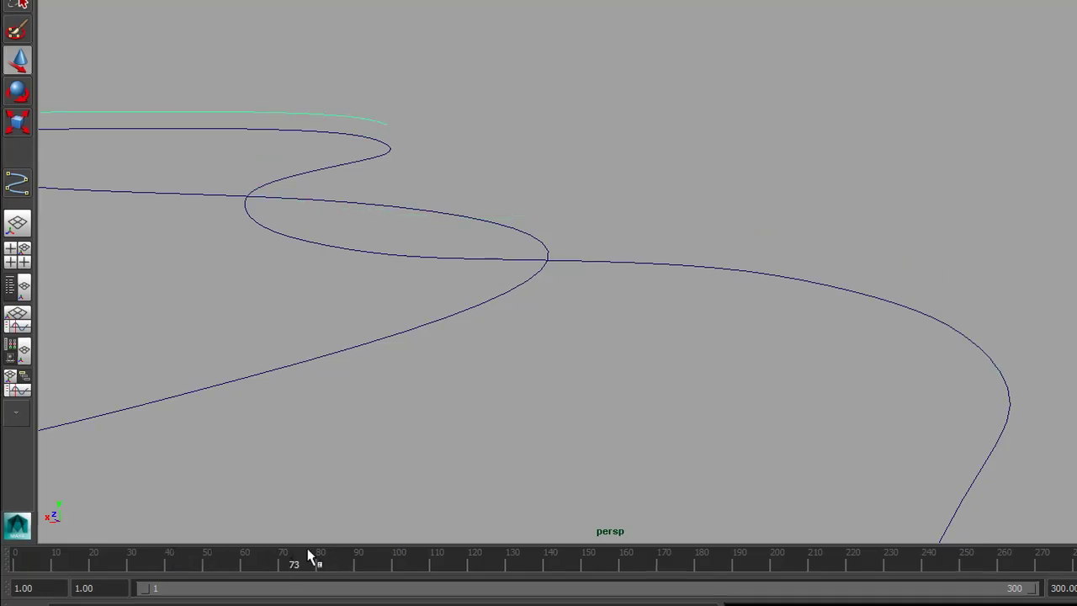
- Restore the interface, toggle the lattice and tube layers, and scrub to watch the tube travel
{"action": "key", "text": "ctrl+space"}
{"action": "left_click", "coordinate": [904, 478]}
{"action": "left_click_drag", "start_coordinate": [662, 378], "coordinate": [536, 452], "text": "alt"}
{"action": "left_click", "coordinate": [903, 477]}
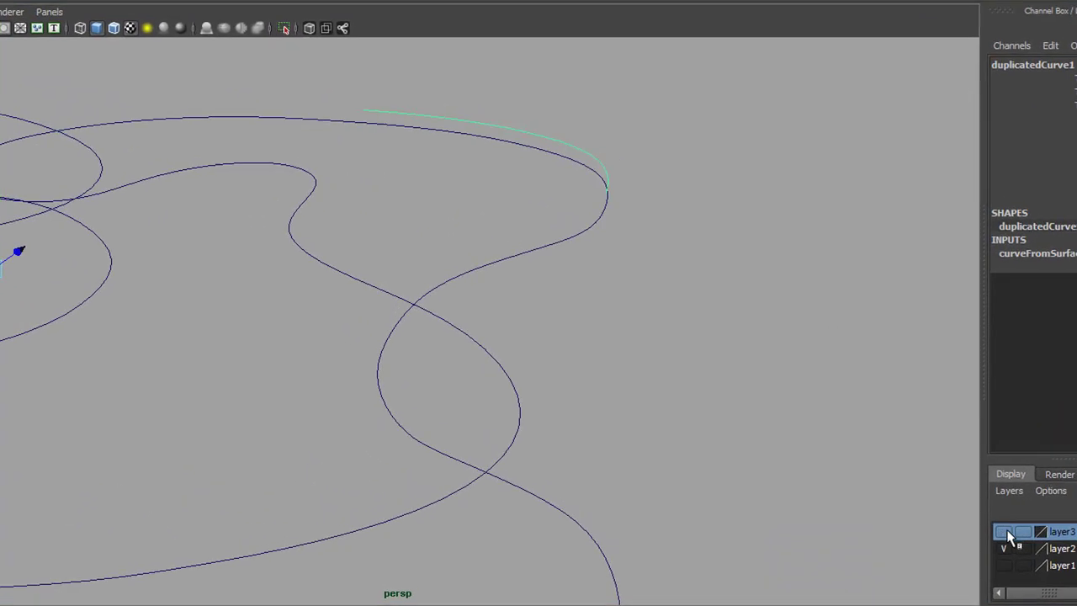
{"action": "left_click", "coordinate": [1004, 547]}
{"action": "left_click_drag", "start_coordinate": [633, 345], "coordinate": [608, 299], "text": "alt"}
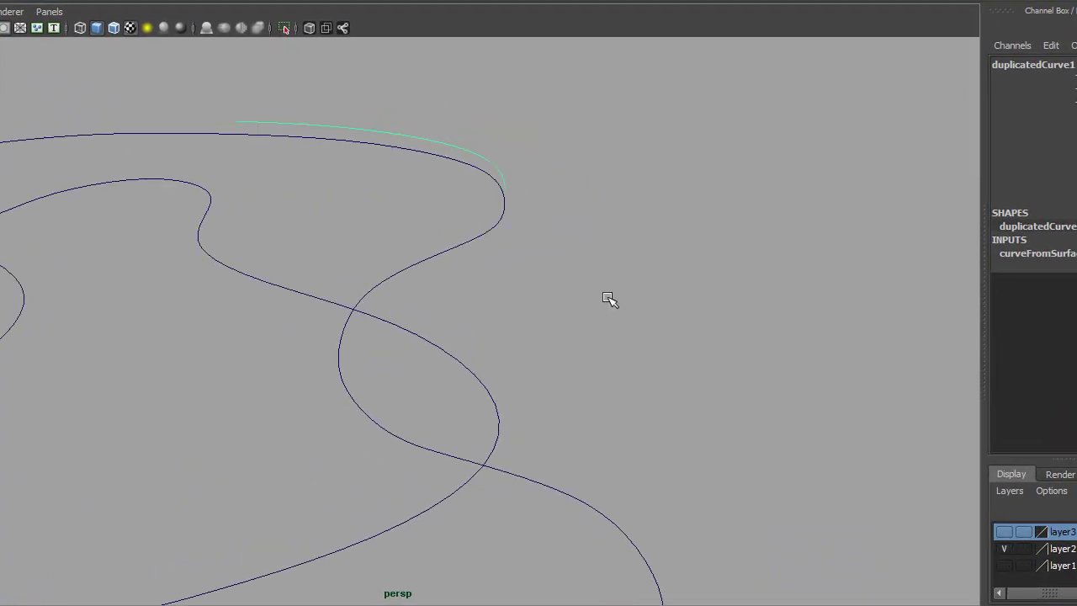
{"action": "key", "text": "g"}
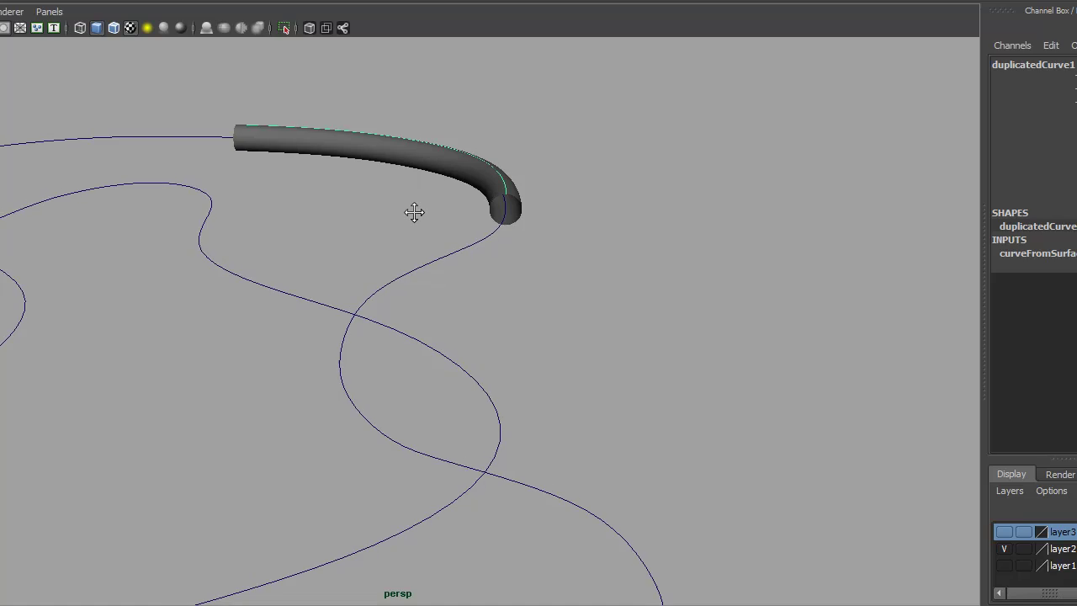
{"action": "key", "text": "ctrl+z"}
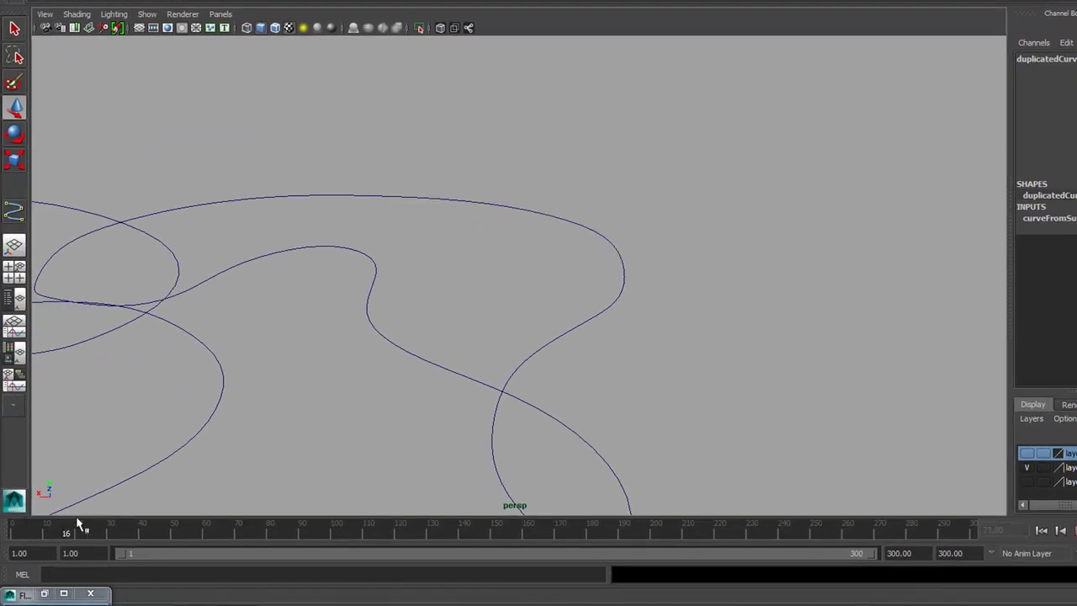
{"action": "mouse_move", "coordinate": [78, 523]}
{"action": "left_mouse_down"}
{"action": "mouse_move", "coordinate": [260, 535]}
{"action": "mouse_move", "coordinate": [193, 534]}
{"action": "mouse_move", "coordinate": [221, 530]}
{"action": "left_mouse_up"}
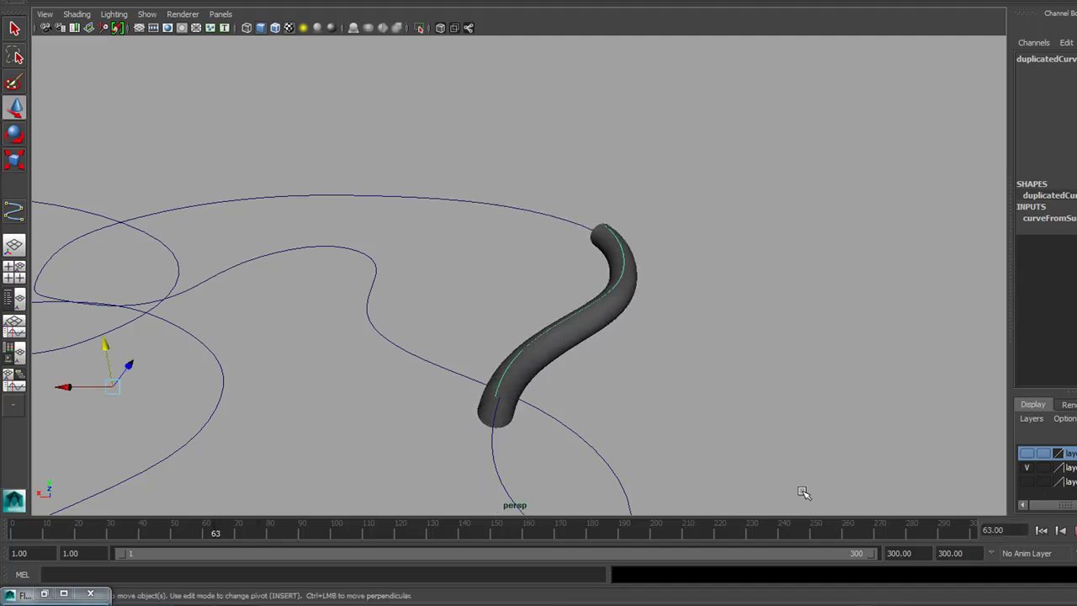
- Make the ground plane's layer visible again and view it beneath the curve
{"action": "left_click", "coordinate": [1026, 481]}
{"action": "mouse_move", "coordinate": [404, 424]}
{"action": "left_mouse_down", "text": "alt"}
{"action": "mouse_move", "coordinate": [534, 342]}
{"action": "mouse_move", "coordinate": [553, 365]}
{"action": "mouse_move", "coordinate": [600, 252]}
{"action": "mouse_move", "coordinate": [698, 269]}
{"action": "mouse_move", "coordinate": [808, 228]}
{"action": "mouse_move", "coordinate": [669, 393]}
{"action": "left_mouse_up", "text": "alt"}
{"action": "left_click_drag", "start_coordinate": [598, 513], "coordinate": [641, 444], "text": "alt"}
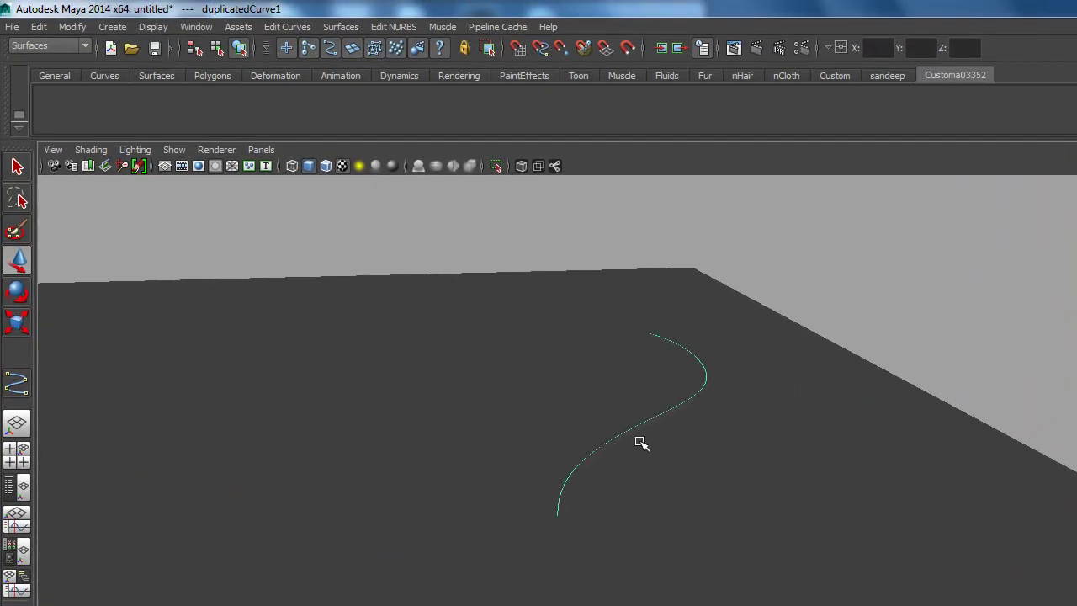
- Select the plane and scrub back from frame 63 to 29 to inspect the path curve
{"action": "left_click", "coordinate": [771, 493]}
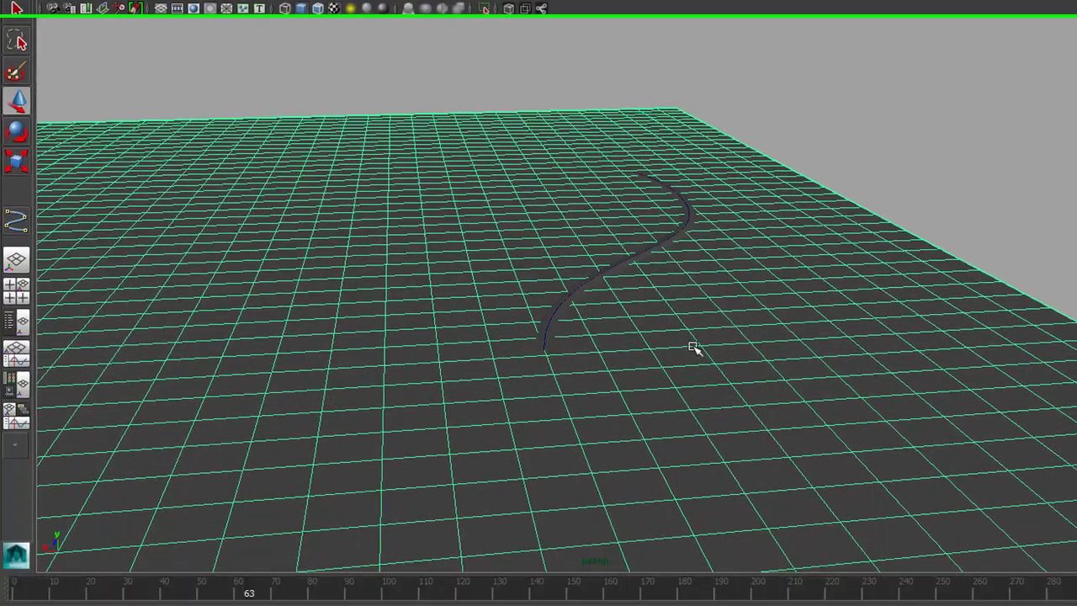
{"action": "mouse_move", "coordinate": [698, 351]}
{"action": "left_mouse_down", "text": "alt"}
{"action": "mouse_move", "coordinate": [420, 296]}
{"action": "mouse_move", "coordinate": [427, 324]}
{"action": "left_mouse_up", "text": "alt"}
{"action": "mouse_move", "coordinate": [229, 578]}
{"action": "left_mouse_down"}
{"action": "mouse_move", "coordinate": [111, 546]}
{"action": "mouse_move", "coordinate": [200, 546]}
{"action": "mouse_move", "coordinate": [246, 527]}
{"action": "mouse_move", "coordinate": [60, 517]}
{"action": "mouse_move", "coordinate": [137, 521]}
{"action": "mouse_move", "coordinate": [221, 503]}
{"action": "mouse_move", "coordinate": [112, 496]}
{"action": "mouse_move", "coordinate": [211, 502]}
{"action": "mouse_move", "coordinate": [113, 493]}
{"action": "mouse_move", "coordinate": [201, 492]}
{"action": "mouse_move", "coordinate": [144, 488]}
{"action": "mouse_move", "coordinate": [192, 481]}
{"action": "mouse_move", "coordinate": [507, 277]}
{"action": "mouse_move", "coordinate": [563, 315]}
{"action": "mouse_move", "coordinate": [771, 332]}
{"action": "left_mouse_up"}
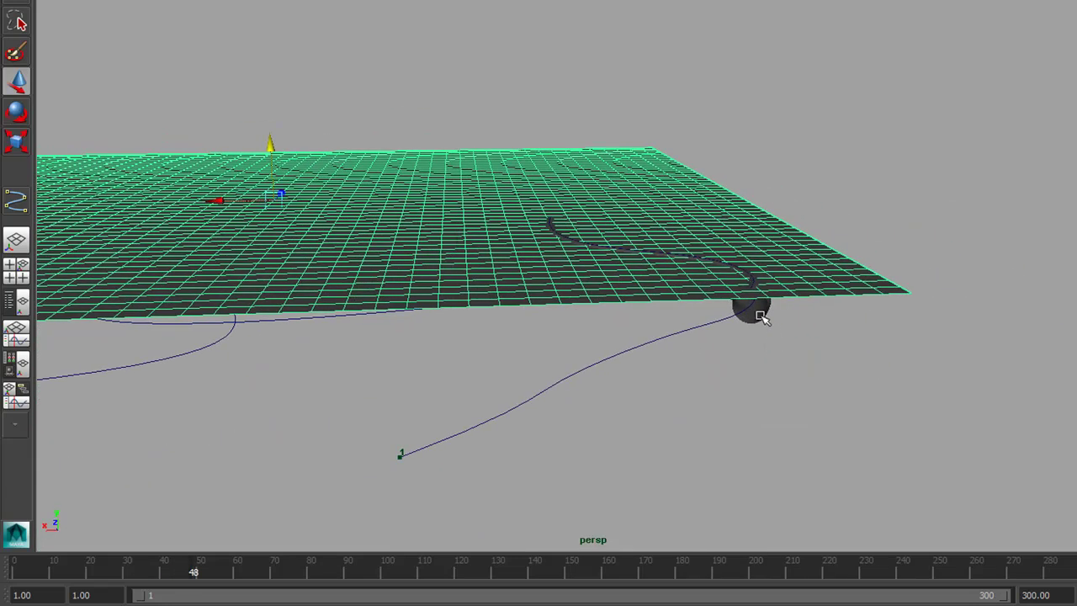
{"action": "left_click", "coordinate": [761, 314]}
- Restore the interface and pan toward the plane corner where the curve's far end trails off
{"action": "key", "text": "ctrl+space"}
{"action": "mouse_move", "coordinate": [779, 382]}
{"action": "left_mouse_down", "text": "alt"}
{"action": "mouse_move", "coordinate": [777, 511]}
{"action": "mouse_move", "coordinate": [721, 469]}
{"action": "mouse_move", "coordinate": [728, 524]}
{"action": "mouse_move", "coordinate": [786, 460]}
{"action": "left_mouse_up", "text": "alt"}
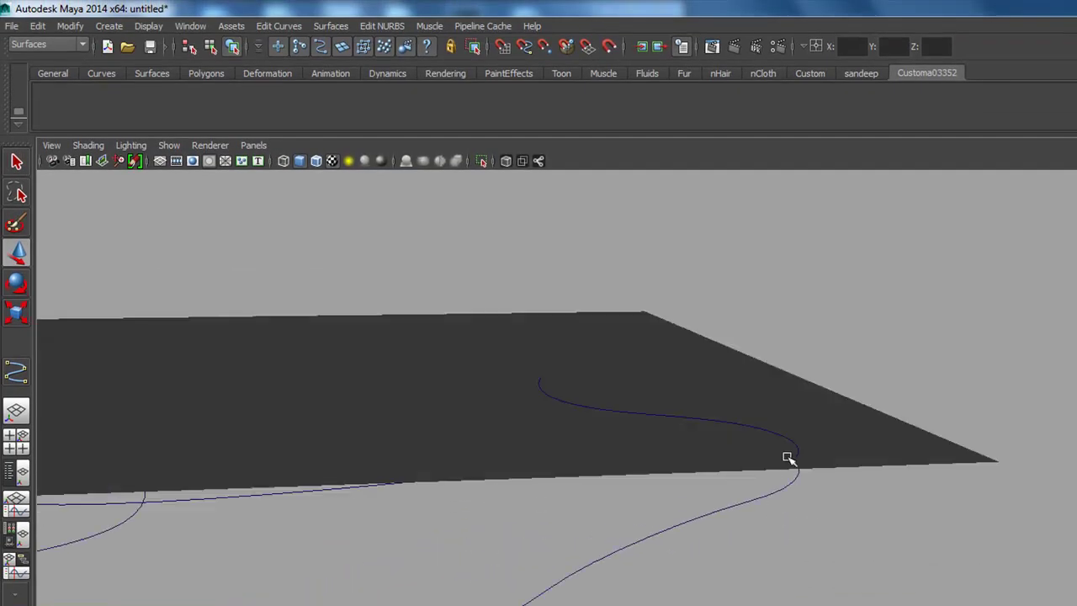
{"action": "left_click", "coordinate": [837, 450]}
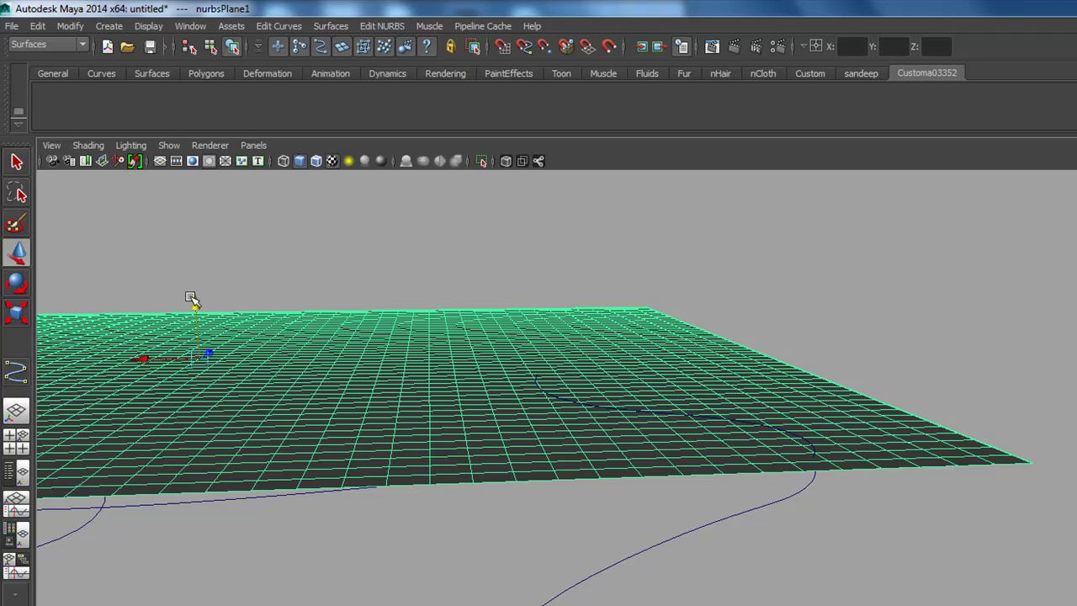
{"action": "scroll", "coordinate": [196, 300], "scroll_direction": "up", "scroll_amount": 1}
{"action": "scroll", "coordinate": [194, 297], "scroll_direction": "up", "scroll_amount": 1}
{"action": "mouse_move", "coordinate": [193, 297]}
{"action": "left_mouse_down"}
{"action": "mouse_move", "coordinate": [685, 428]}
{"action": "mouse_move", "coordinate": [808, 444]}
{"action": "mouse_move", "coordinate": [712, 488]}
{"action": "mouse_move", "coordinate": [706, 417]}
{"action": "mouse_move", "coordinate": [683, 497]}
{"action": "left_mouse_up"}
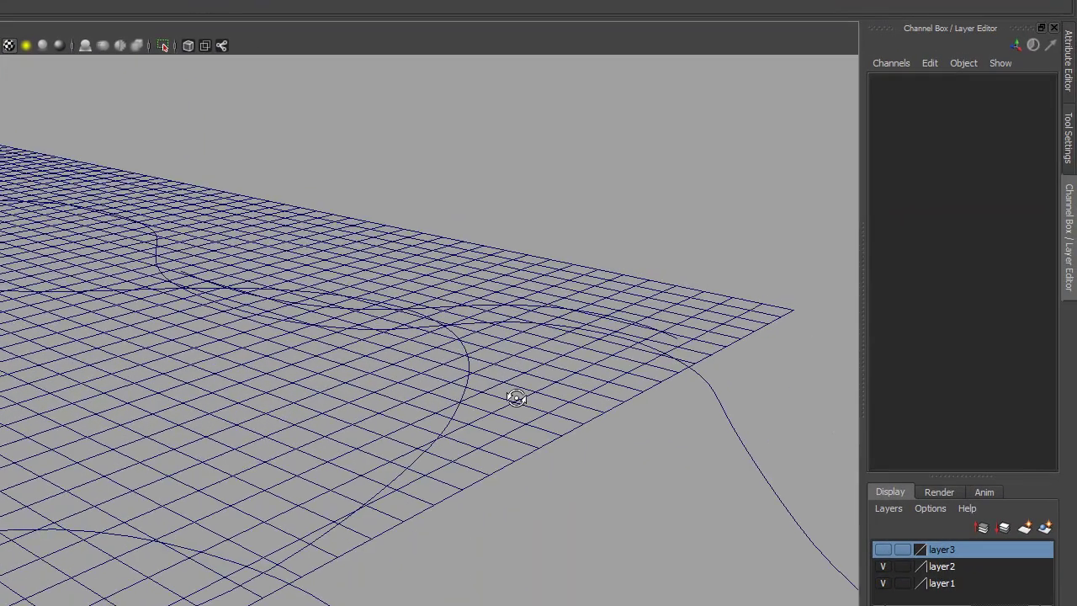
{"action": "middle_click_drag", "start_coordinate": [619, 433], "coordinate": [449, 390], "text": "alt"}
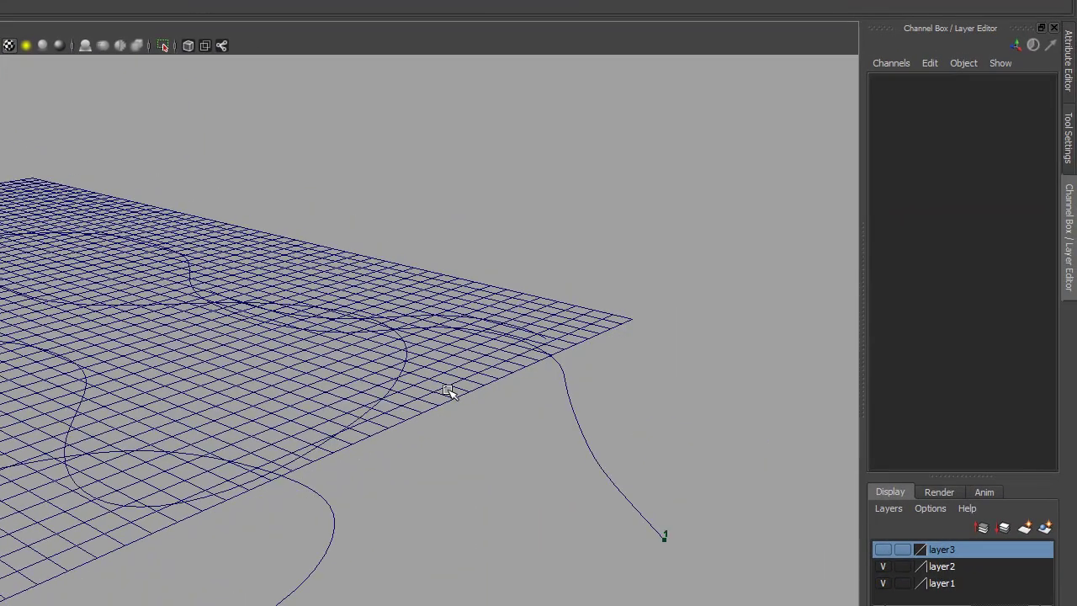
- Put the looping path curve1 on a new hidden layer4
{"action": "left_click", "coordinate": [594, 424]}
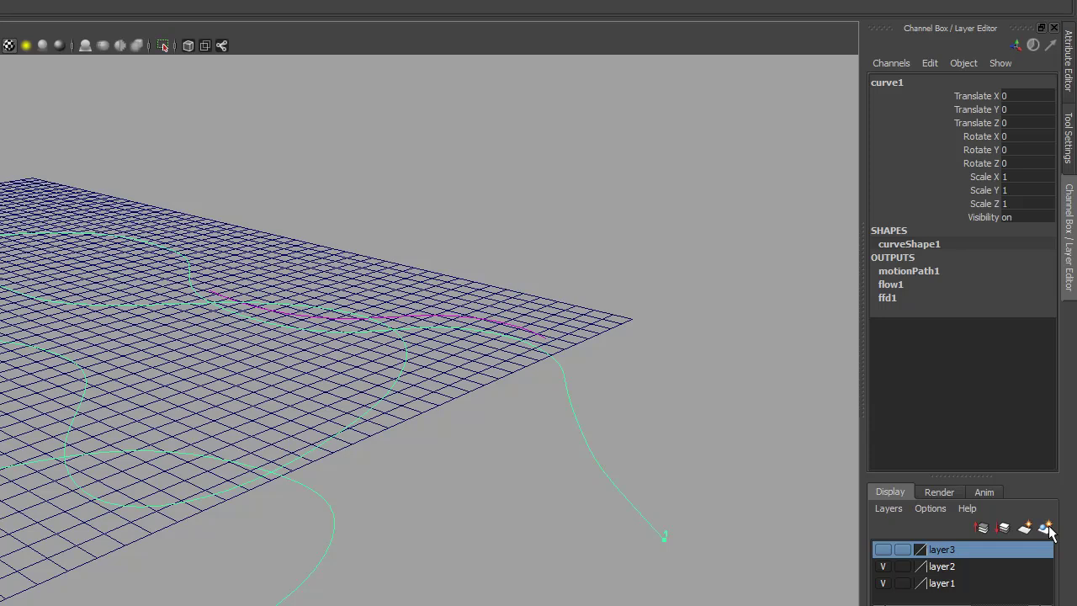
{"action": "left_click", "coordinate": [1045, 526]}
{"action": "left_click", "coordinate": [963, 550]}
{"action": "left_click", "coordinate": [884, 549]}
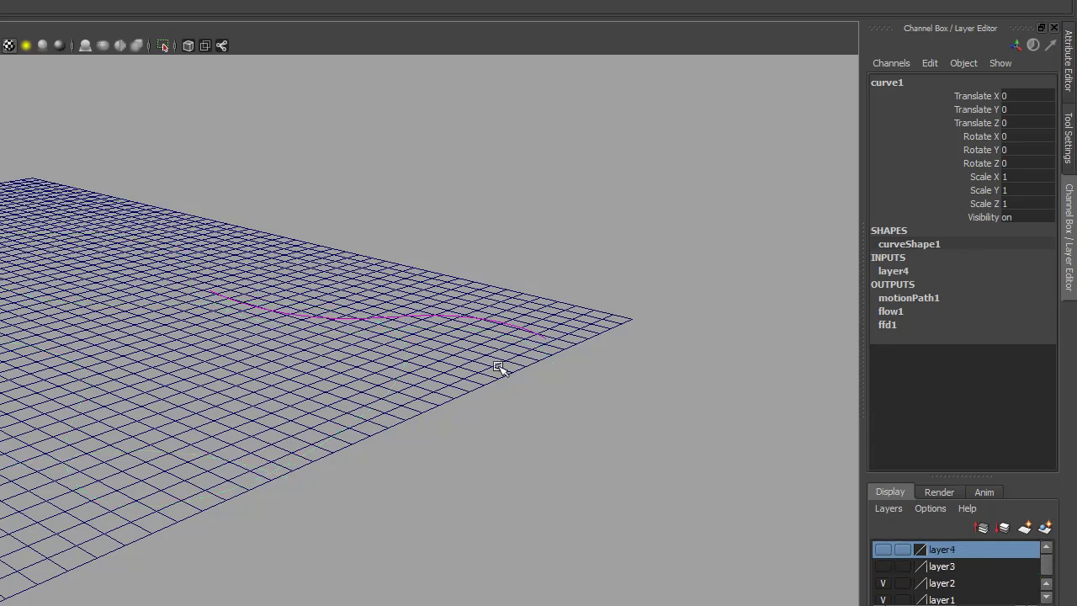
- Duplicate a wavy plane isoparm as duplicatedCurve1
{"action": "left_click_drag", "start_coordinate": [534, 392], "coordinate": [395, 365], "text": "alt"}
{"action": "key", "text": "g"}
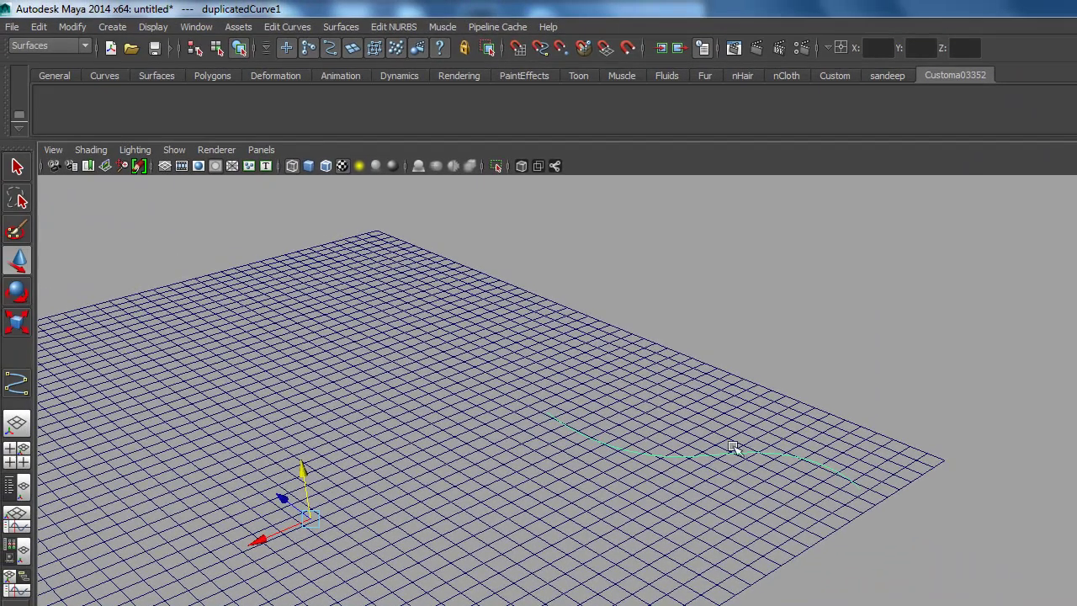
{"action": "mouse_move", "coordinate": [734, 448]}
{"action": "left_mouse_down", "text": "alt"}
{"action": "mouse_move", "coordinate": [726, 480]}
{"action": "mouse_move", "coordinate": [884, 381]}
{"action": "left_mouse_up", "text": "alt"}
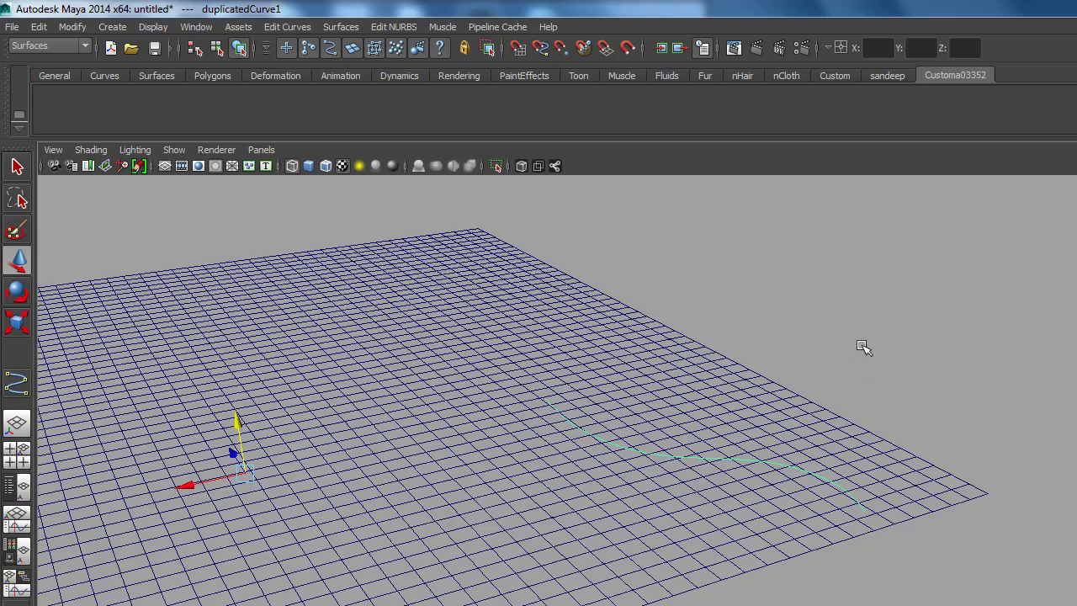
- Clear the selection, switch to the Animation menu set, and start Create Deformers > Wire Tool
{"action": "left_click", "coordinate": [864, 347]}
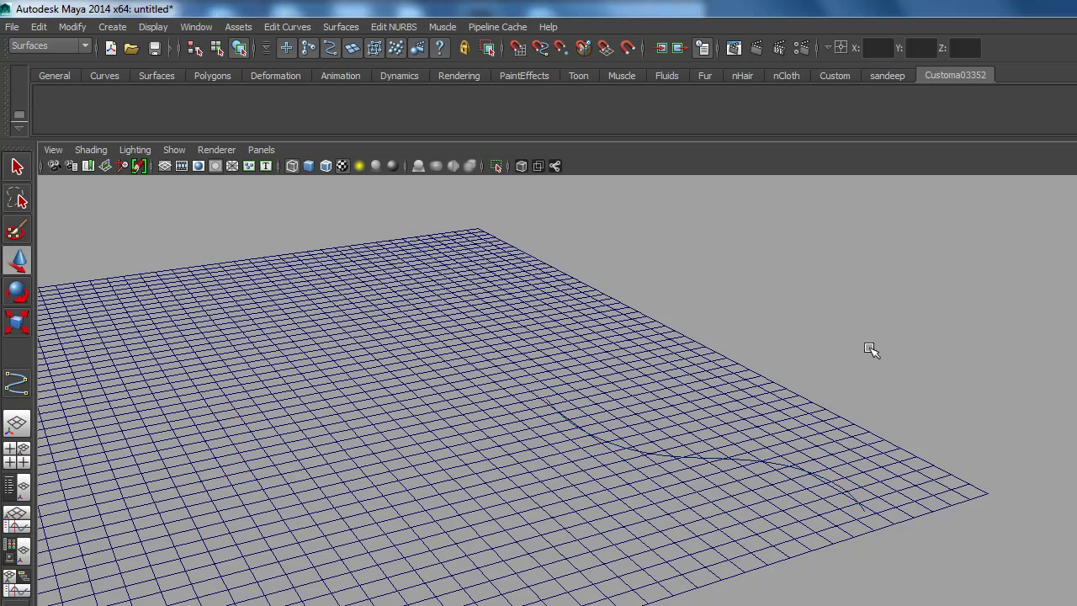
{"action": "left_click", "coordinate": [68, 45]}
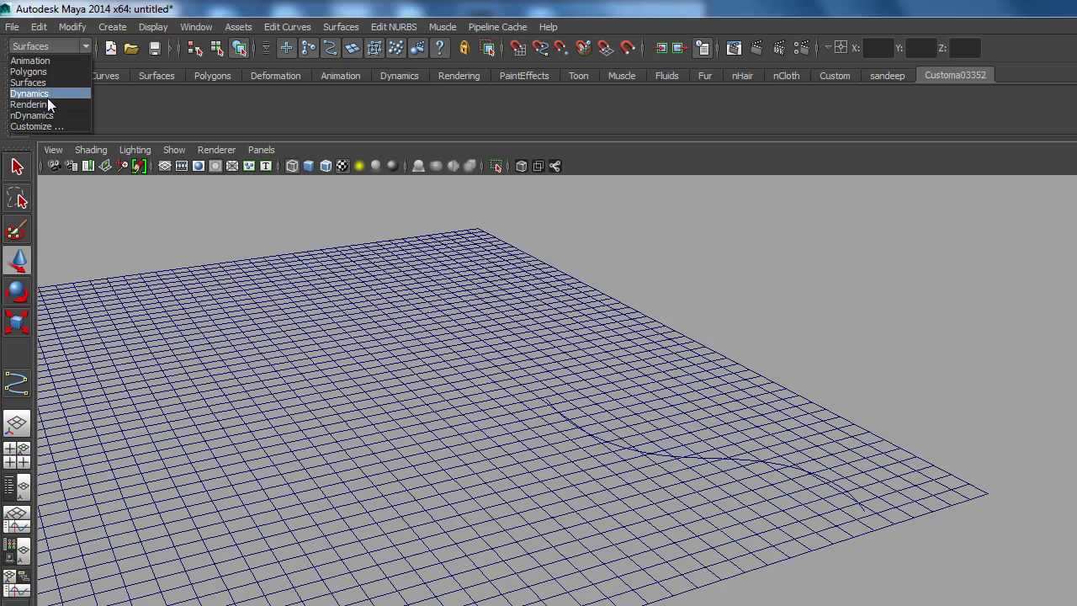
{"action": "left_click", "coordinate": [41, 61]}
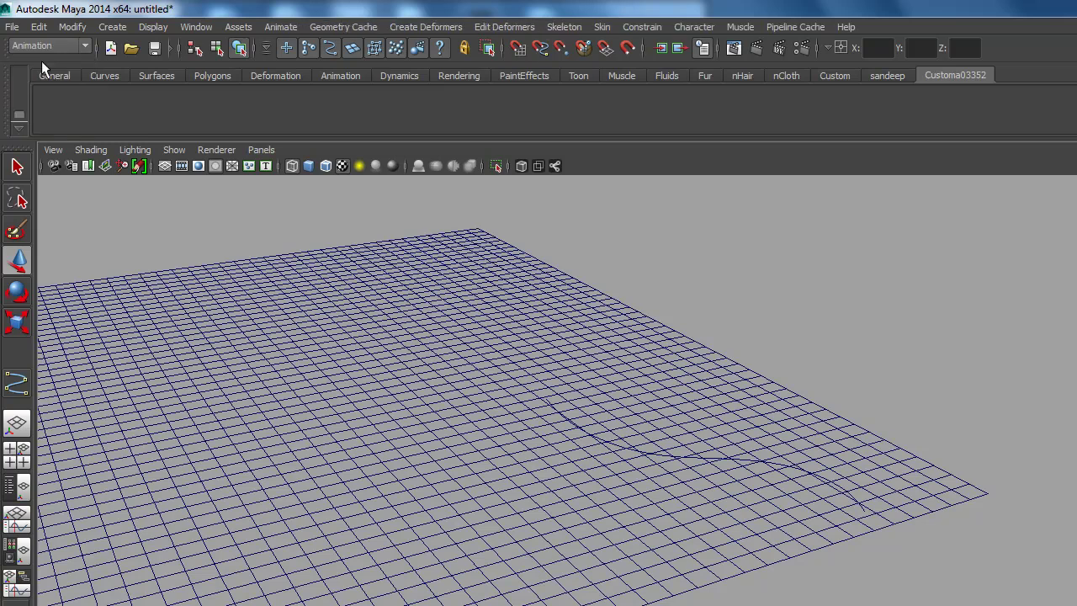
{"action": "left_click", "coordinate": [440, 28]}
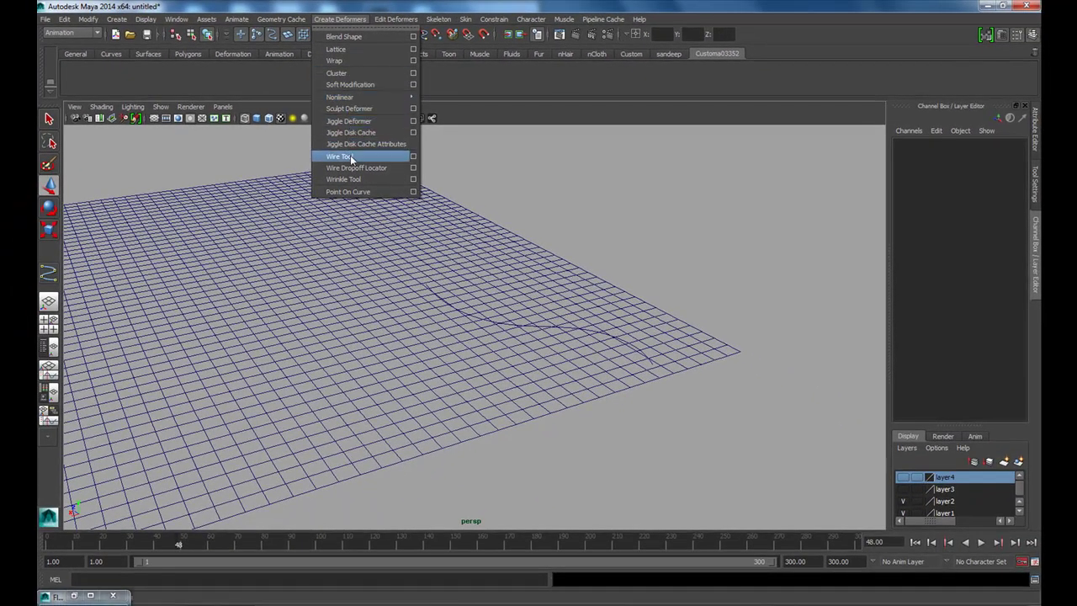
{"action": "left_click", "coordinate": [350, 158]}
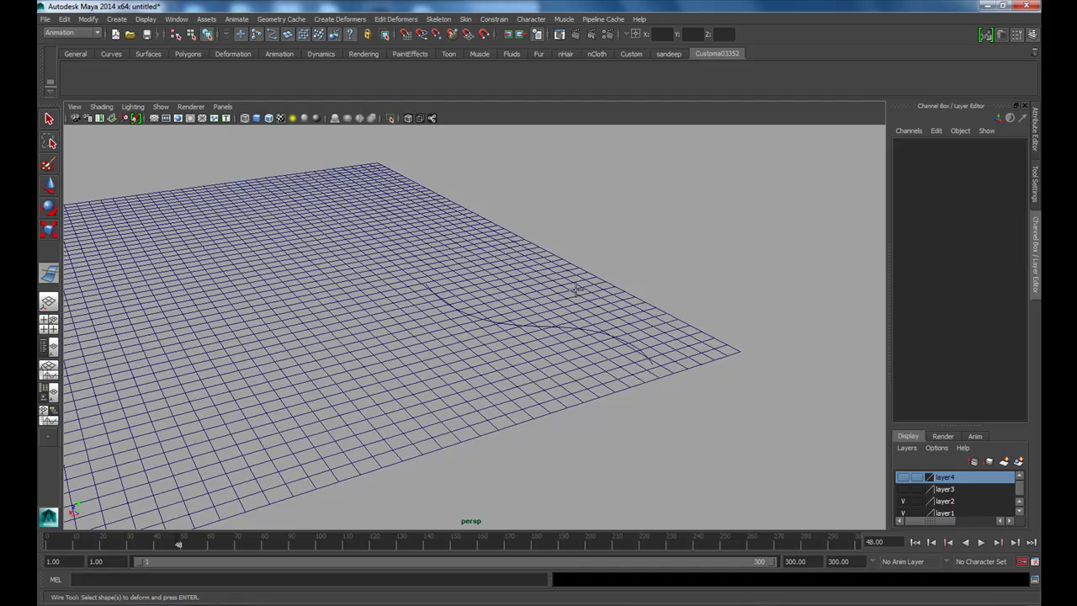
- Bind duplicatedCurve1 as a wire deformer on the plane
{"action": "left_click", "coordinate": [577, 290]}
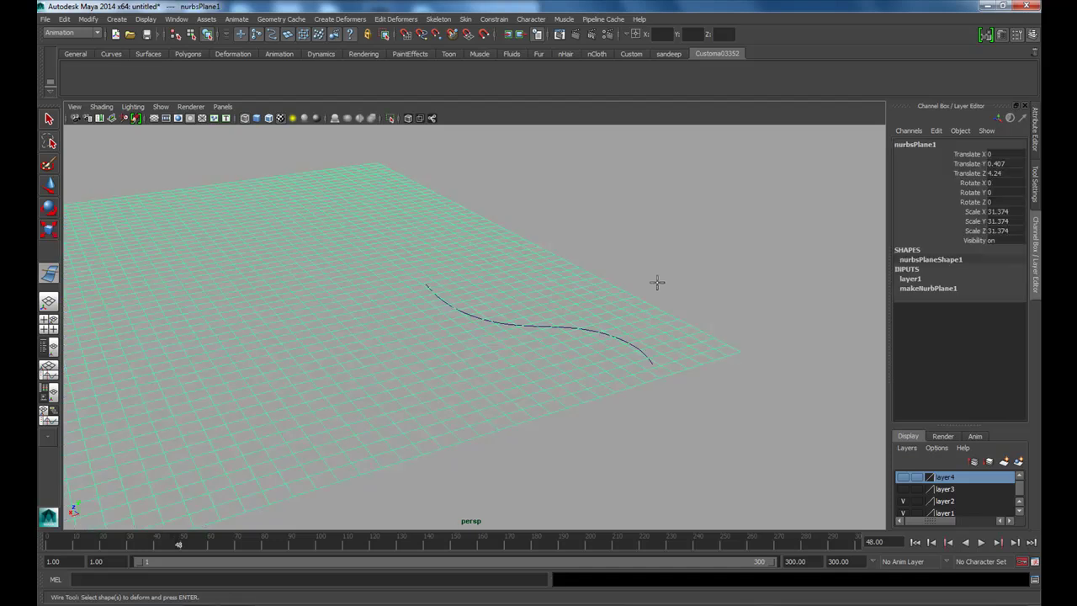
{"action": "key", "text": "Return"}
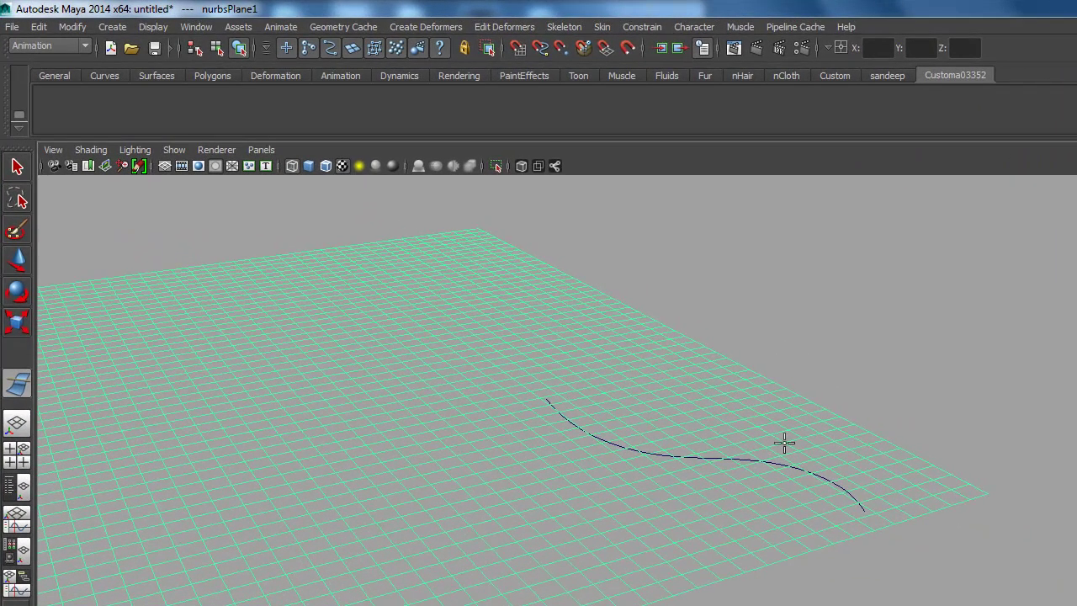
{"action": "left_click", "coordinate": [746, 458]}
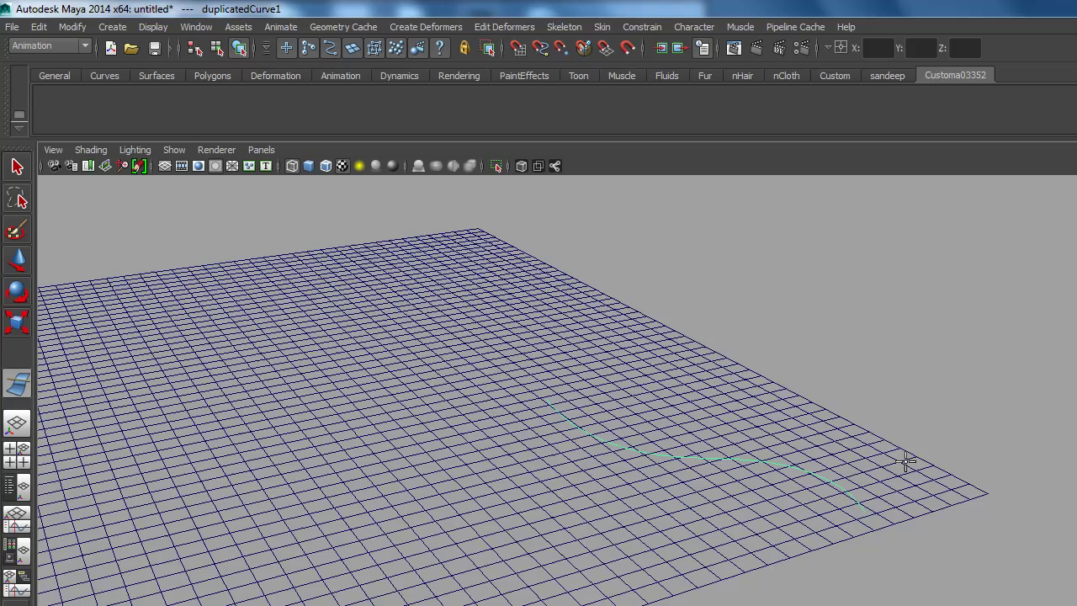
{"action": "key", "text": "Return"}
- Raise the wire curve to Translate Y 0.526 and view the resulting ridge smooth-shaded
{"action": "middle_click_drag", "start_coordinate": [884, 467], "coordinate": [944, 349]}
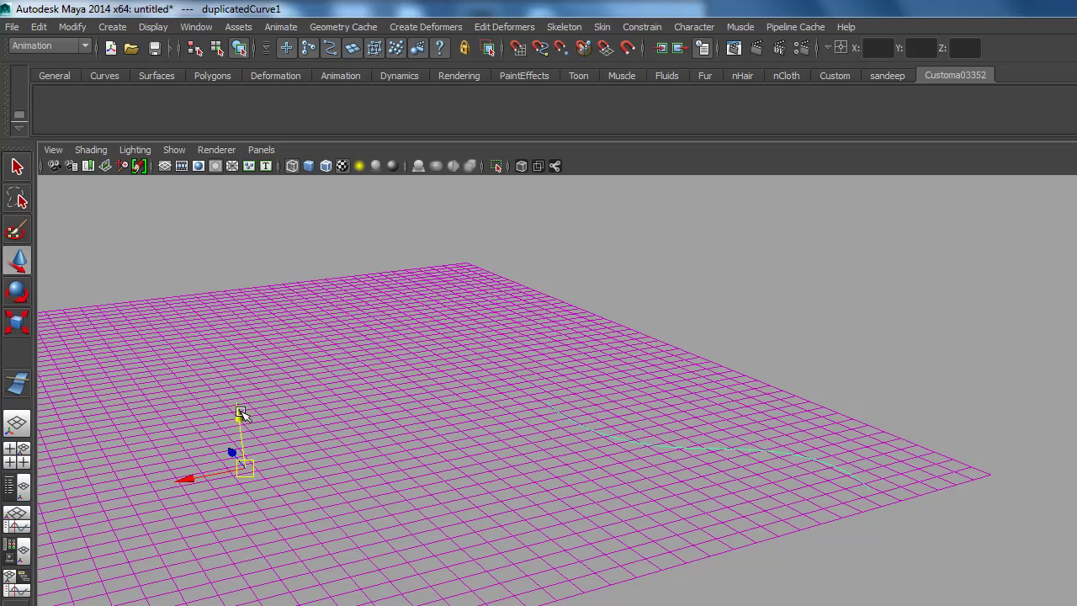
{"action": "left_click_drag", "start_coordinate": [238, 413], "coordinate": [240, 398]}
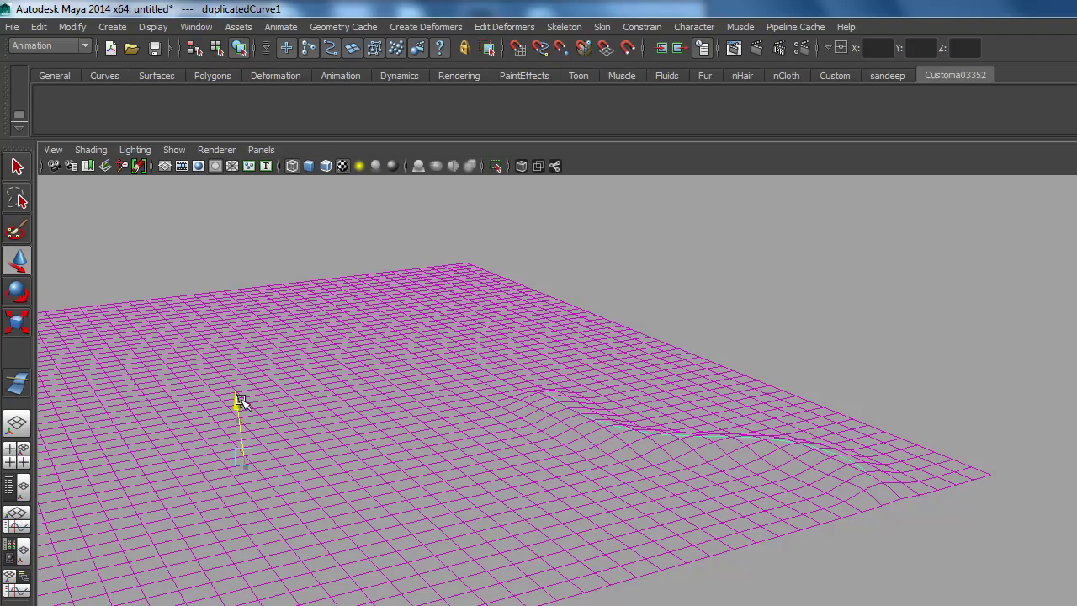
{"action": "mouse_move", "coordinate": [542, 500]}
{"action": "left_mouse_down", "text": "alt"}
{"action": "mouse_move", "coordinate": [454, 496]}
{"action": "mouse_move", "coordinate": [471, 503]}
{"action": "mouse_move", "coordinate": [451, 482]}
{"action": "left_mouse_up", "text": "alt"}
{"action": "left_click_drag", "start_coordinate": [438, 411], "coordinate": [504, 412], "text": "alt"}
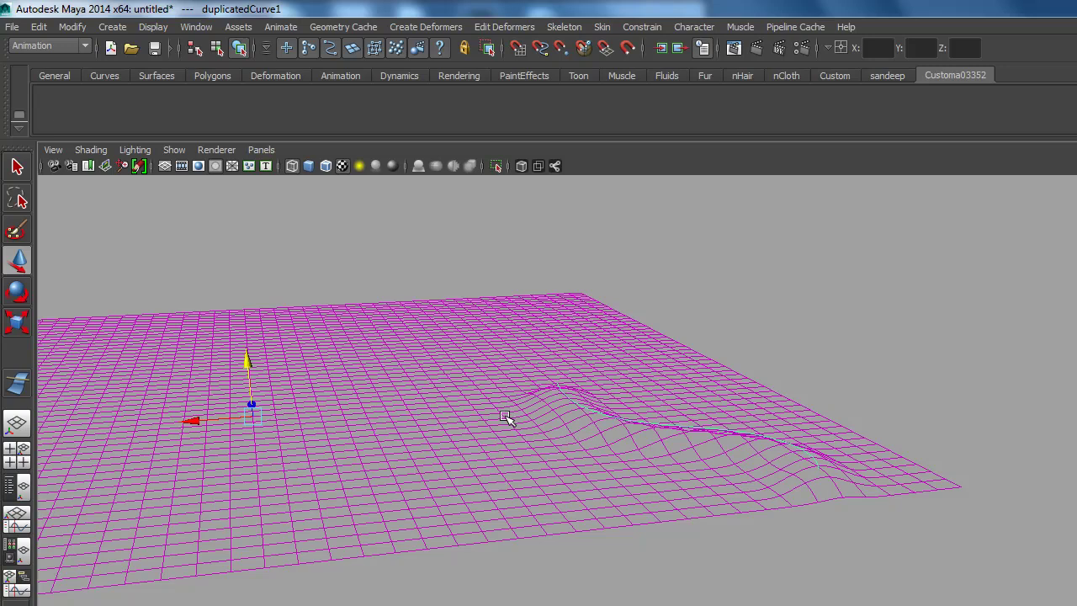
{"action": "key", "text": "5"}
{"action": "mouse_move", "coordinate": [589, 446]}
{"action": "left_mouse_down", "text": "alt"}
{"action": "mouse_move", "coordinate": [630, 517]}
{"action": "mouse_move", "coordinate": [817, 497]}
{"action": "mouse_move", "coordinate": [800, 516]}
{"action": "left_mouse_up", "text": "alt"}
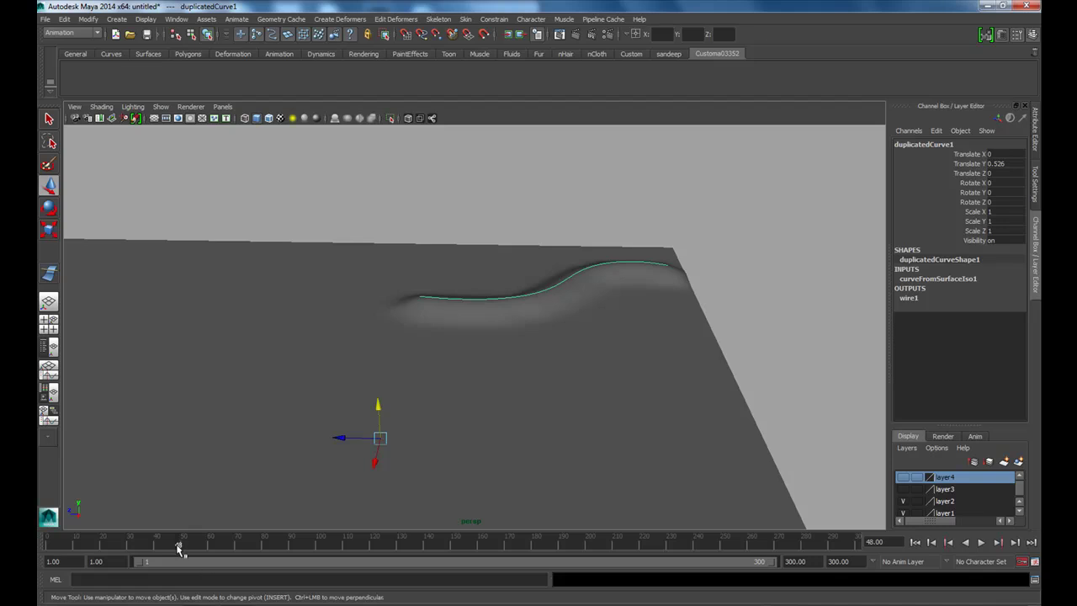
{"action": "key", "text": "alt+v"}
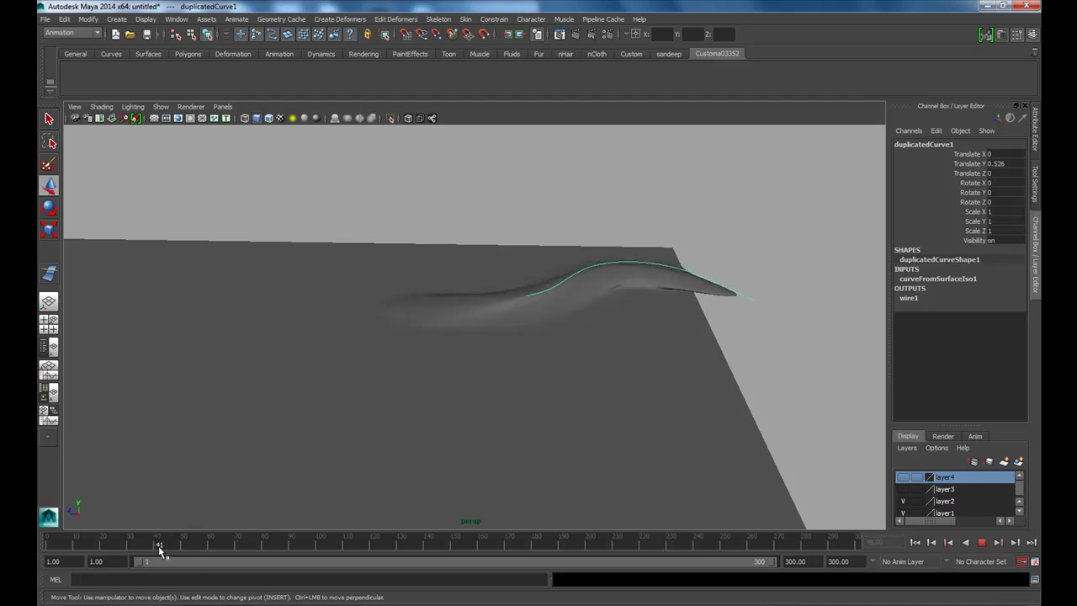
{"action": "left_click_drag", "start_coordinate": [187, 551], "coordinate": [181, 556]}
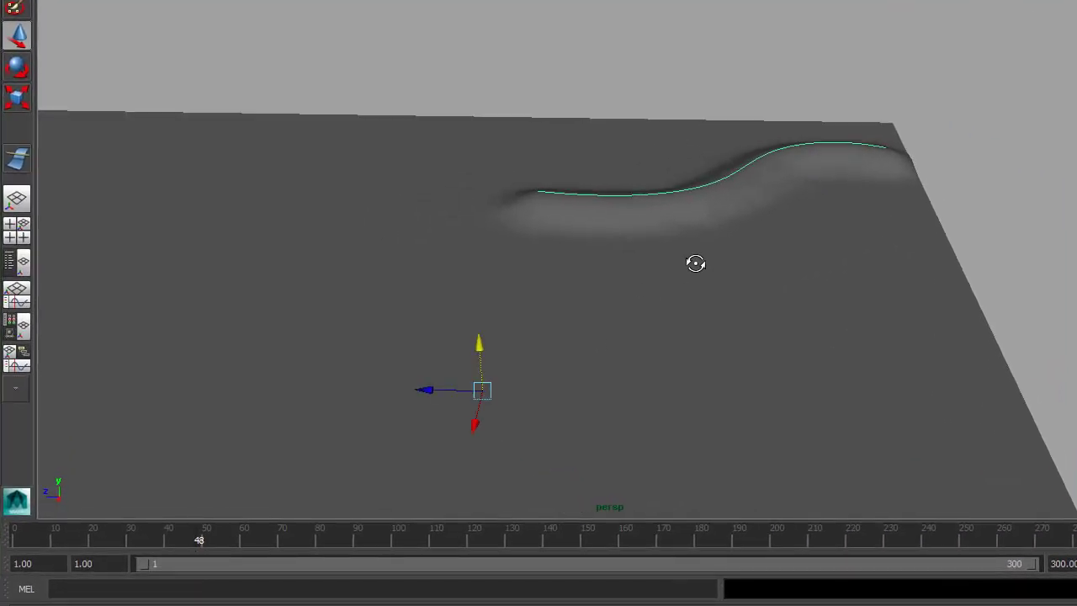
{"action": "left_click_drag", "start_coordinate": [538, 345], "coordinate": [381, 357], "text": "alt"}
{"action": "mouse_move", "coordinate": [477, 278]}
{"action": "left_mouse_down", "text": "alt"}
{"action": "mouse_move", "coordinate": [649, 206]}
{"action": "mouse_move", "coordinate": [792, 205]}
{"action": "left_mouse_up", "text": "alt"}
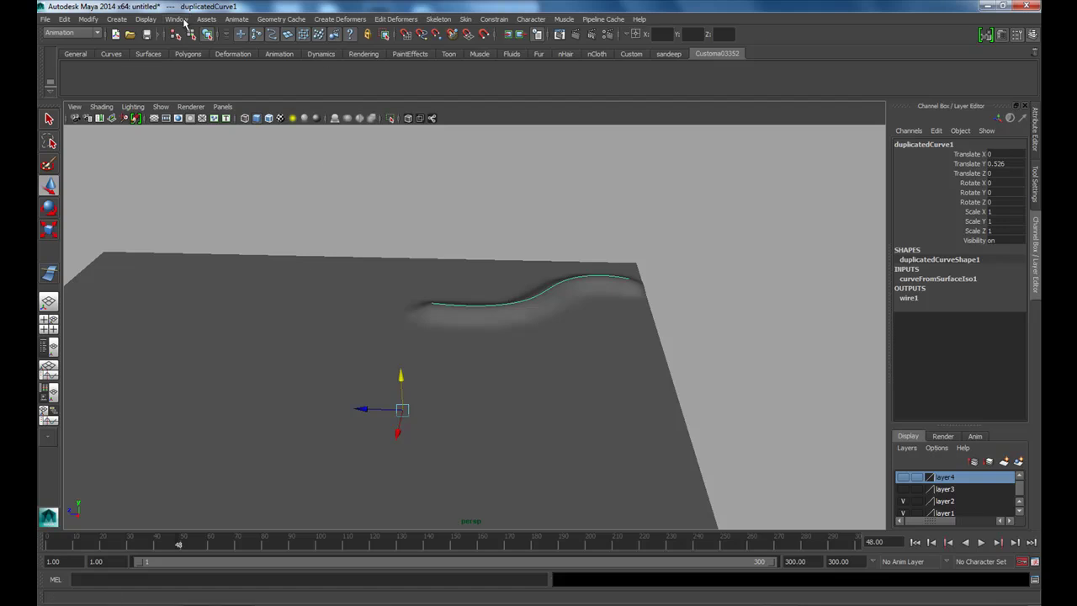
- Open the Outliner and select duplicatedCurve1BaseWire and duplicatedCurve1 to inspect them
{"action": "left_click", "coordinate": [176, 18]}
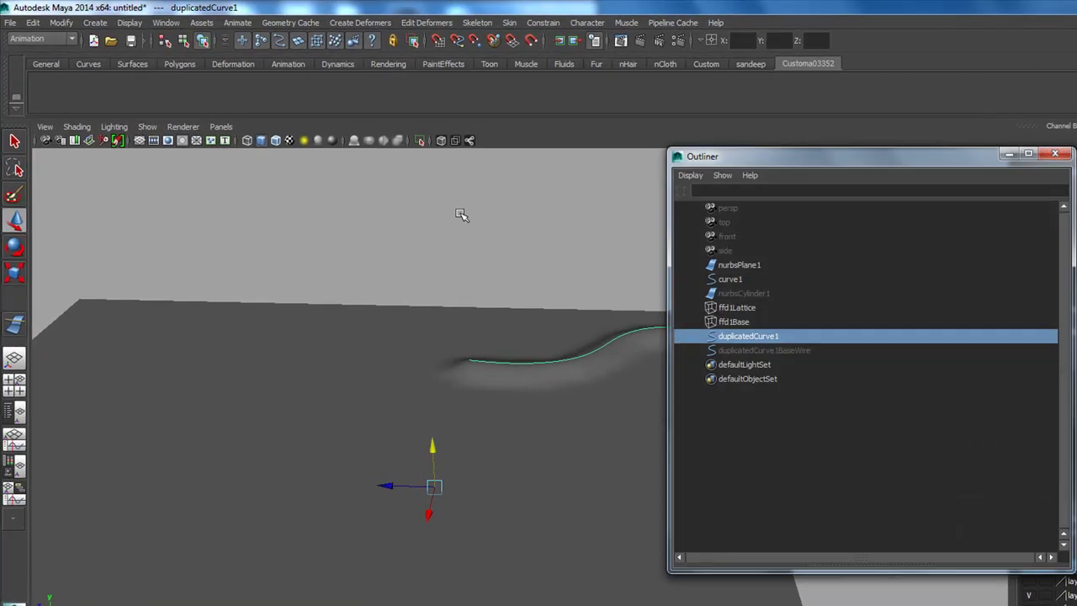
{"action": "left_click", "coordinate": [753, 352]}
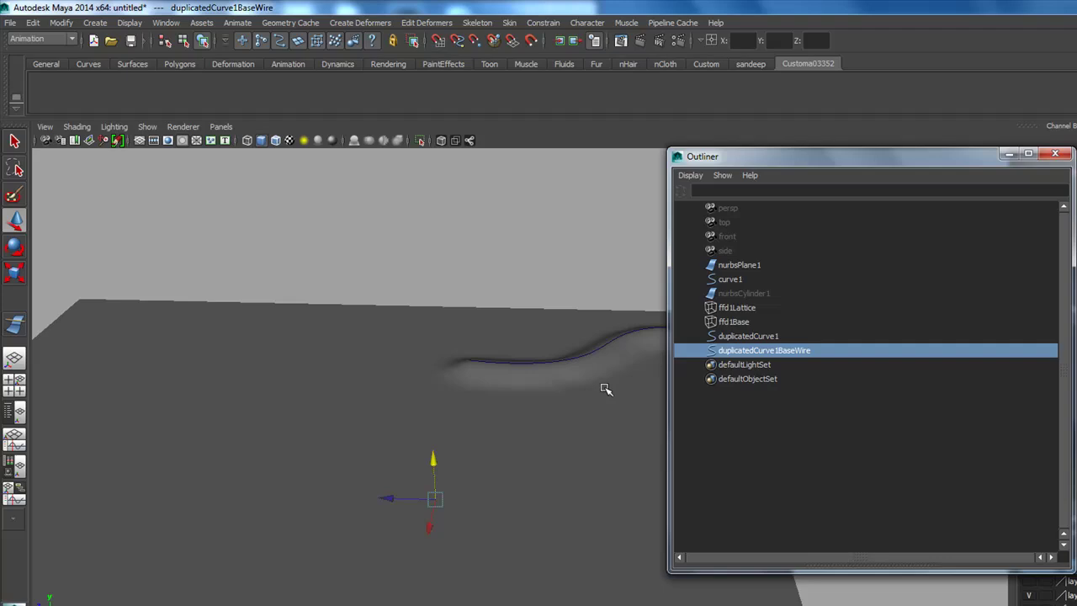
{"action": "mouse_move", "coordinate": [421, 365]}
{"action": "left_mouse_down", "text": "alt"}
{"action": "mouse_move", "coordinate": [409, 314]}
{"action": "mouse_move", "coordinate": [470, 323]}
{"action": "left_mouse_up", "text": "alt"}
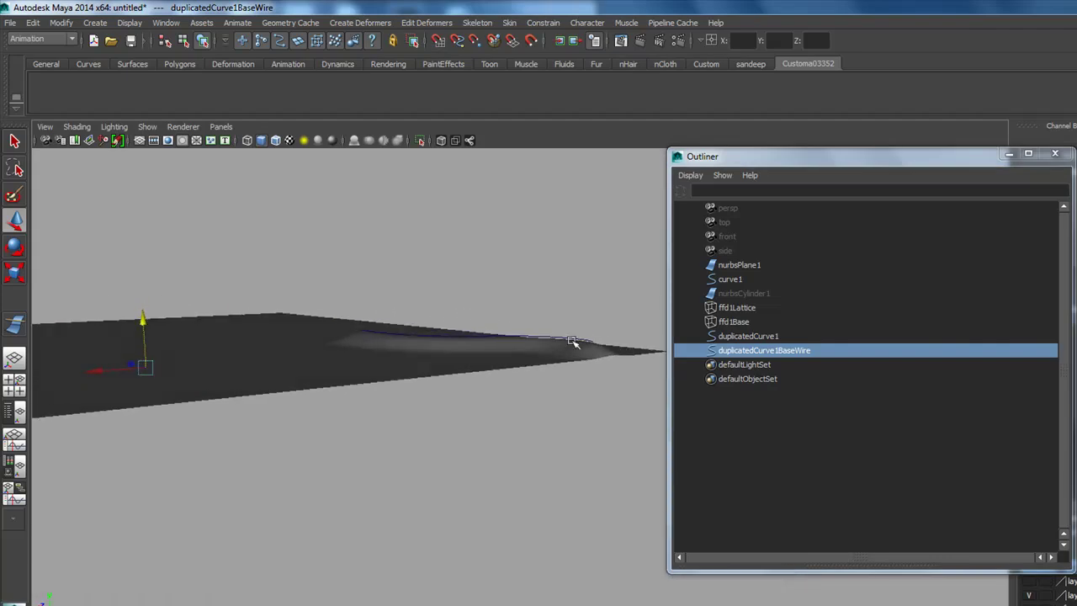
{"action": "mouse_move", "coordinate": [516, 396]}
{"action": "left_mouse_down", "text": "alt"}
{"action": "mouse_move", "coordinate": [508, 373]}
{"action": "mouse_move", "coordinate": [529, 437]}
{"action": "mouse_move", "coordinate": [510, 450]}
{"action": "mouse_move", "coordinate": [502, 399]}
{"action": "mouse_move", "coordinate": [519, 446]}
{"action": "mouse_move", "coordinate": [497, 457]}
{"action": "left_mouse_up", "text": "alt"}
{"action": "left_click", "coordinate": [459, 403]}
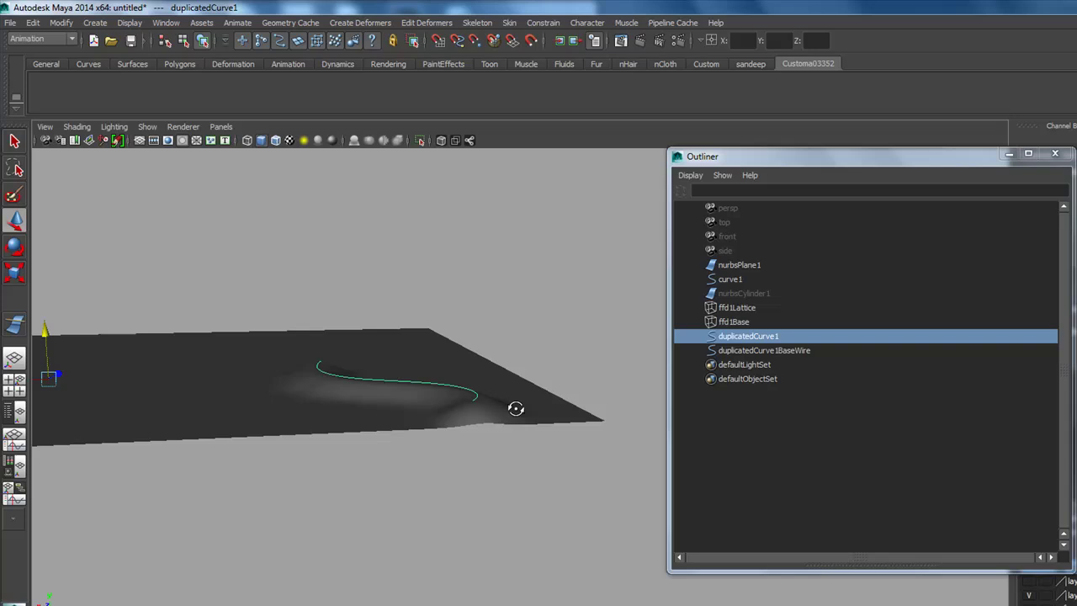
{"action": "left_click_drag", "start_coordinate": [514, 343], "coordinate": [525, 388], "text": "alt"}
{"action": "left_click", "coordinate": [472, 322]}
{"action": "mouse_move", "coordinate": [504, 473]}
{"action": "left_mouse_down", "text": "alt"}
{"action": "mouse_move", "coordinate": [509, 525]}
{"action": "mouse_move", "coordinate": [528, 538]}
{"action": "mouse_move", "coordinate": [550, 480]}
{"action": "left_mouse_up", "text": "alt"}
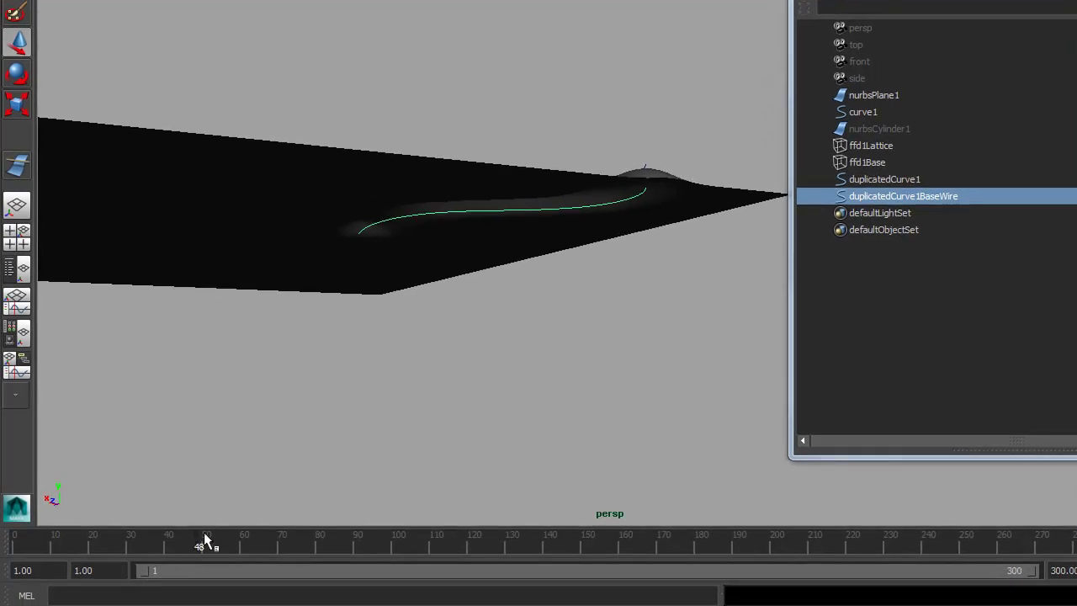
{"action": "left_click_drag", "start_coordinate": [236, 473], "coordinate": [228, 480], "text": "alt"}
- Scrub through frames 59, 45, 41 and 48, then return the plane to wireframe
{"action": "left_click_drag", "start_coordinate": [206, 539], "coordinate": [241, 543]}
{"action": "left_click_drag", "start_coordinate": [253, 488], "coordinate": [488, 397], "text": "alt"}
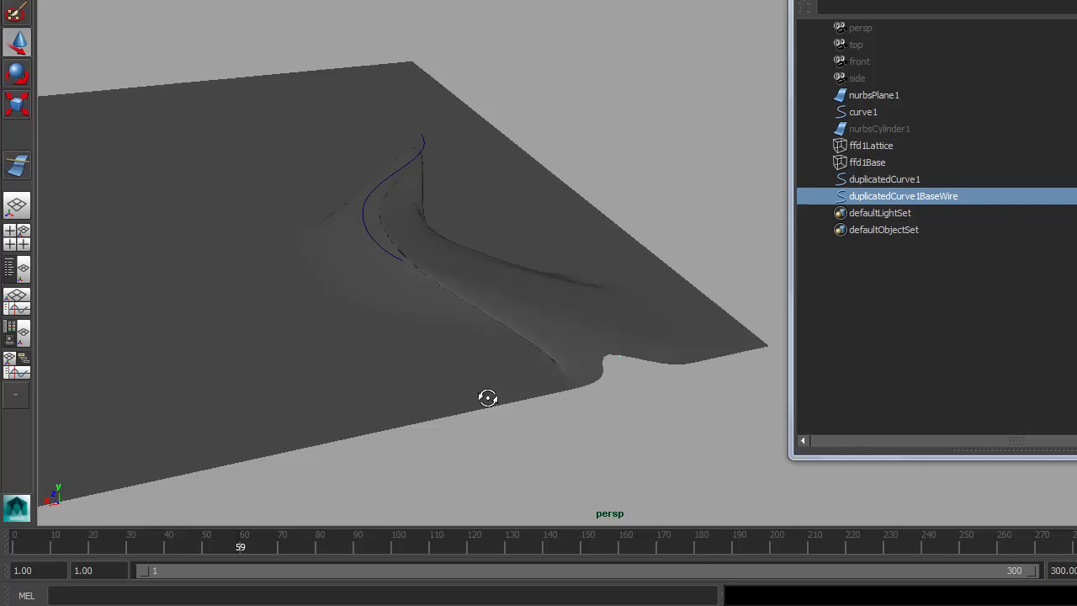
{"action": "left_click_drag", "start_coordinate": [240, 554], "coordinate": [168, 552]}
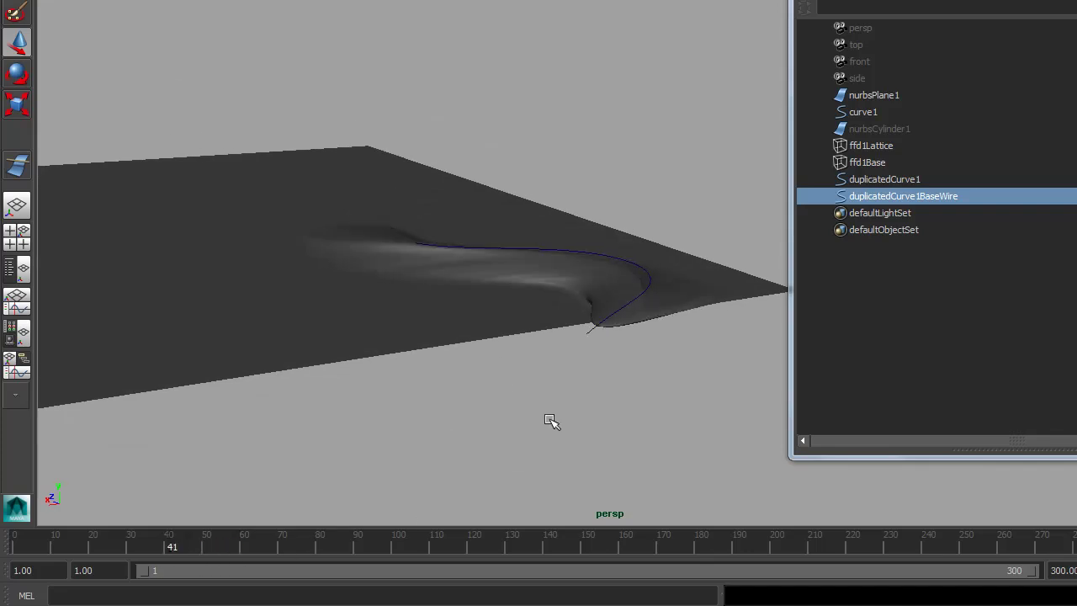
{"action": "right_click_drag", "start_coordinate": [548, 421], "coordinate": [584, 424], "text": "alt"}
{"action": "left_click_drag", "start_coordinate": [179, 549], "coordinate": [194, 550]}
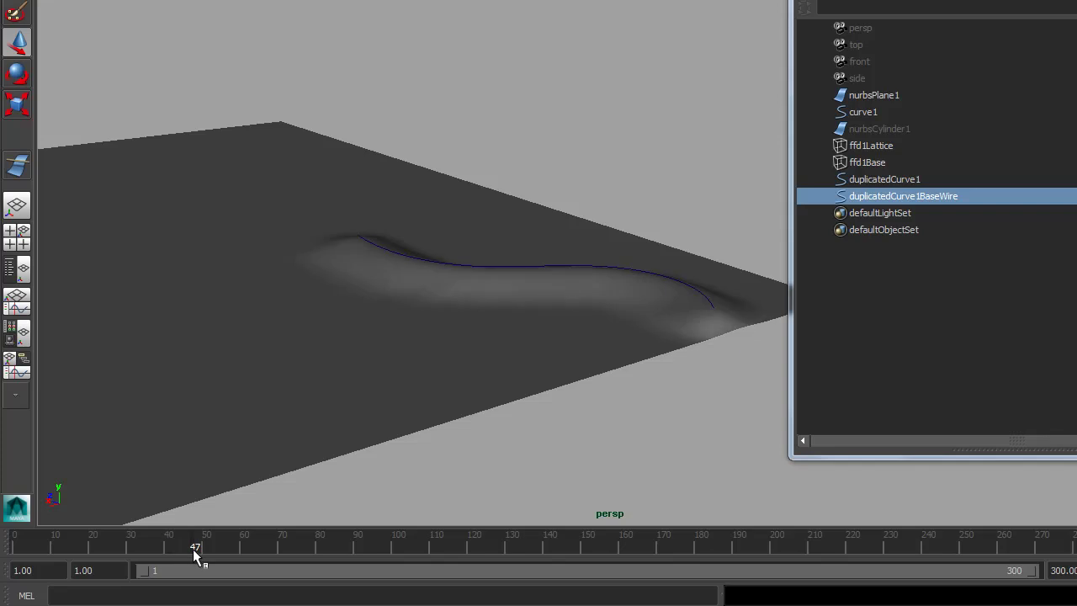
{"action": "mouse_move", "coordinate": [528, 386]}
{"action": "left_mouse_down", "text": "alt"}
{"action": "mouse_move", "coordinate": [550, 412]}
{"action": "mouse_move", "coordinate": [575, 410]}
{"action": "mouse_move", "coordinate": [550, 430]}
{"action": "left_mouse_up", "text": "alt"}
{"action": "key", "text": "4"}
{"action": "mouse_move", "coordinate": [200, 548]}
{"action": "left_mouse_down"}
{"action": "mouse_move", "coordinate": [234, 550]}
{"action": "mouse_move", "coordinate": [194, 549]}
{"action": "left_mouse_up"}
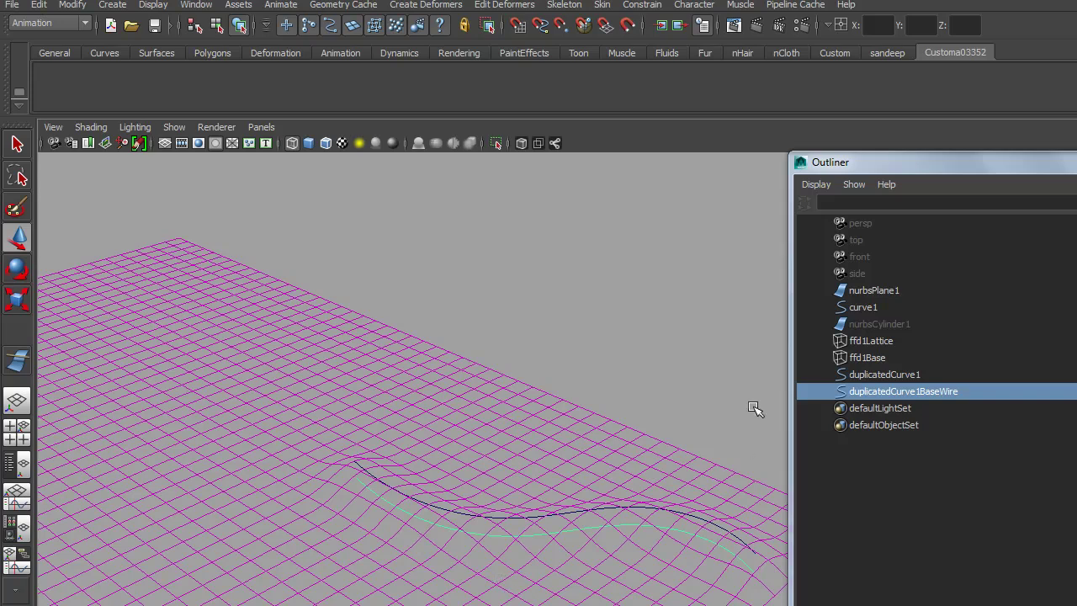
- Clear the selection and start the Wire Tool again
{"action": "left_click", "coordinate": [717, 360]}
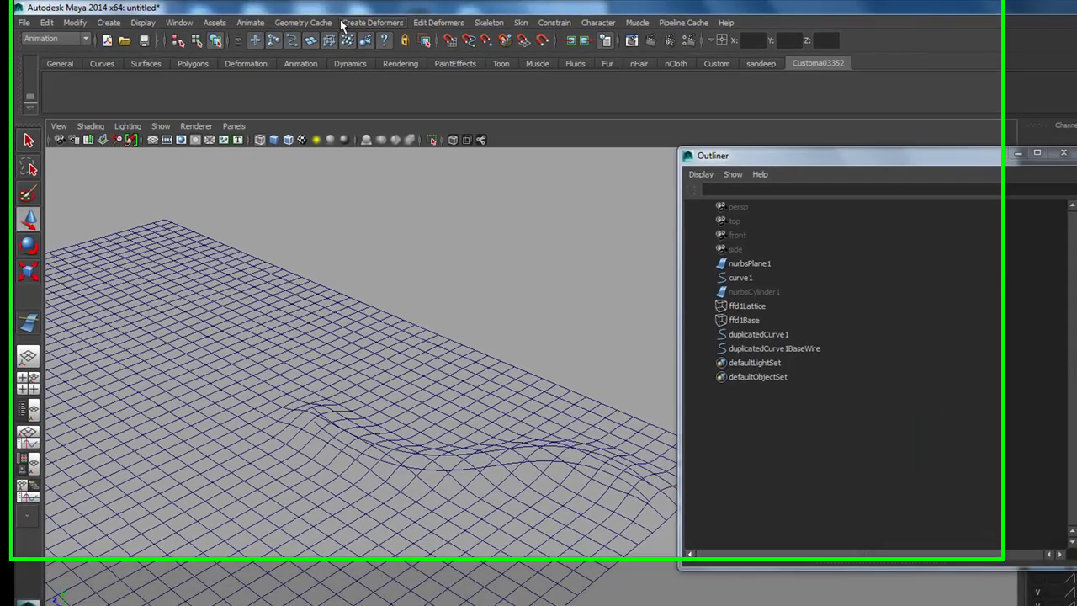
{"action": "left_click", "coordinate": [338, 20]}
{"action": "left_click", "coordinate": [406, 202]}
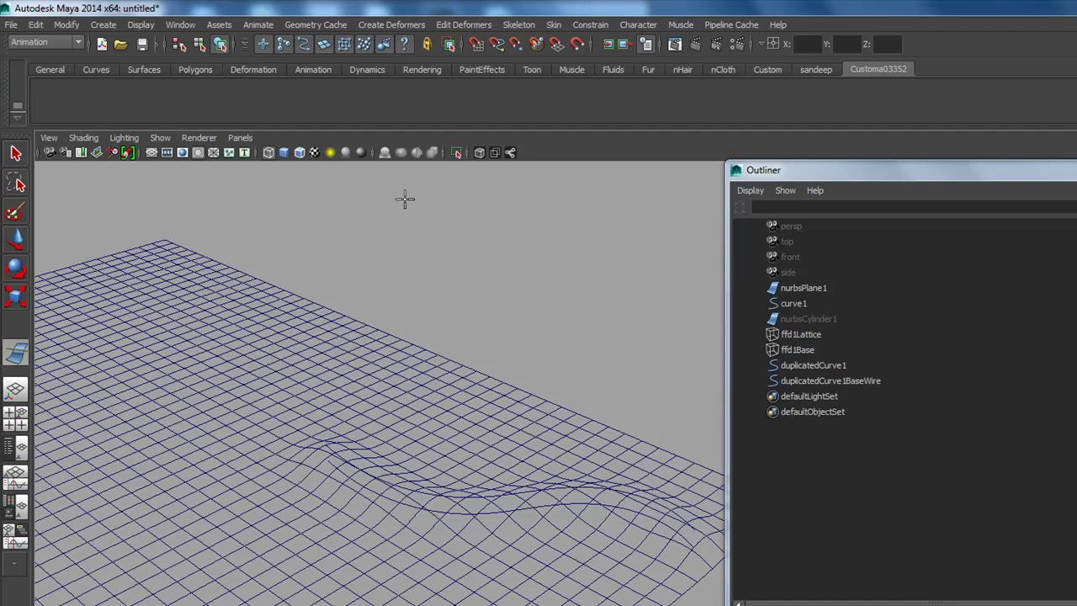
{"action": "mouse_move", "coordinate": [550, 411]}
{"action": "left_mouse_down", "text": "alt"}
{"action": "mouse_move", "coordinate": [548, 390]}
{"action": "mouse_move", "coordinate": [533, 555]}
{"action": "left_mouse_up", "text": "alt"}
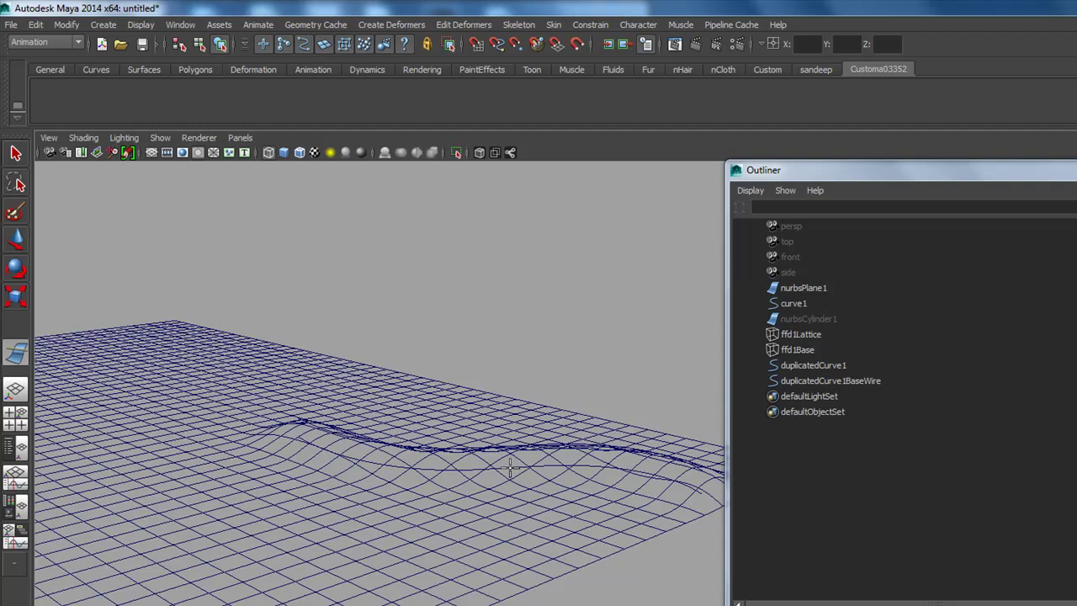
- Bind duplicatedCurve1BaseWire to duplicatedCurve1 as a second wire and scrub frames 48–51
{"action": "left_click", "coordinate": [524, 477]}
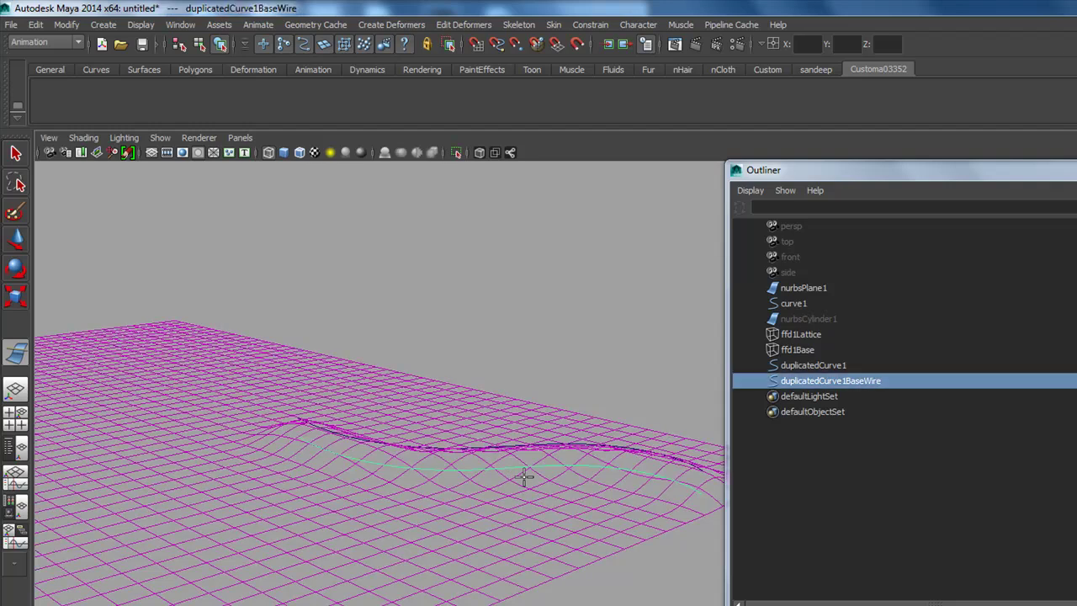
{"action": "mouse_move", "coordinate": [592, 446]}
{"action": "left_mouse_down", "text": "alt"}
{"action": "mouse_move", "coordinate": [589, 462]}
{"action": "mouse_move", "coordinate": [457, 404]}
{"action": "mouse_move", "coordinate": [525, 457]}
{"action": "mouse_move", "coordinate": [517, 478]}
{"action": "left_mouse_up", "text": "alt"}
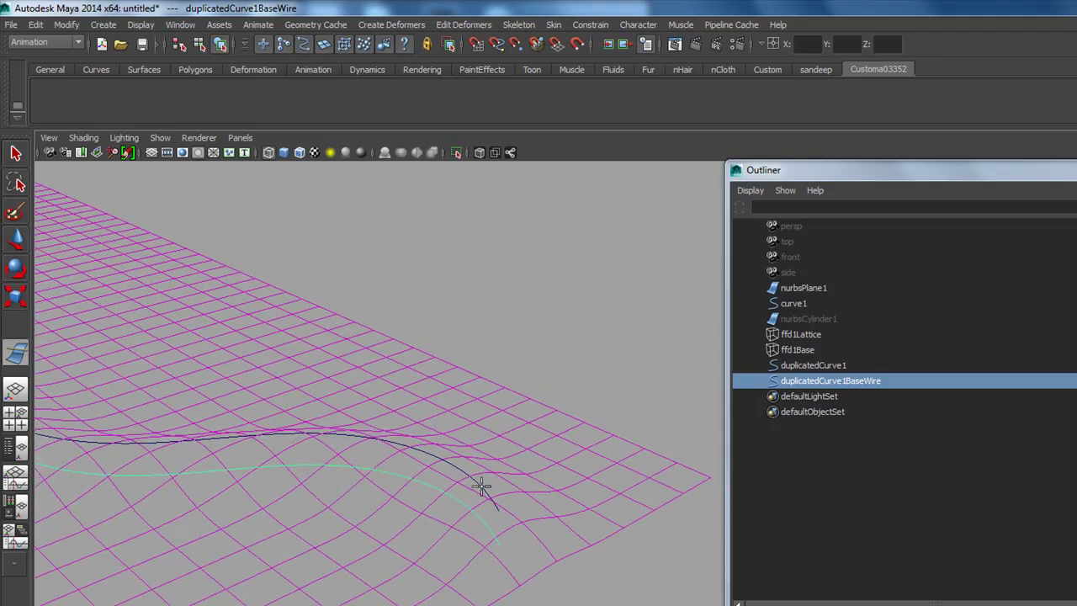
{"action": "left_click", "coordinate": [479, 484]}
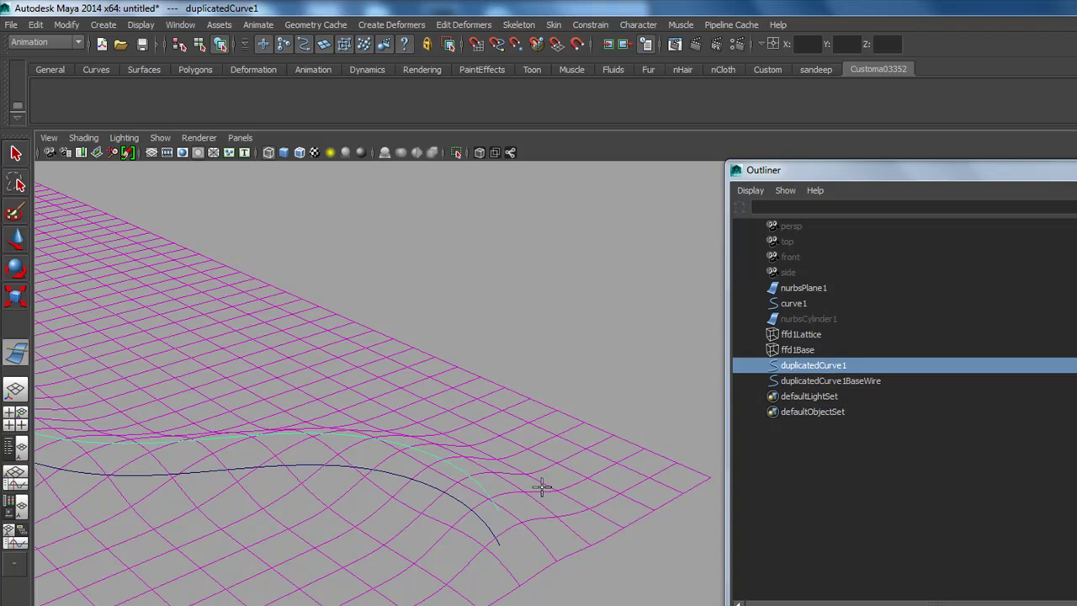
{"action": "key", "text": "Return"}
{"action": "key", "text": "w"}
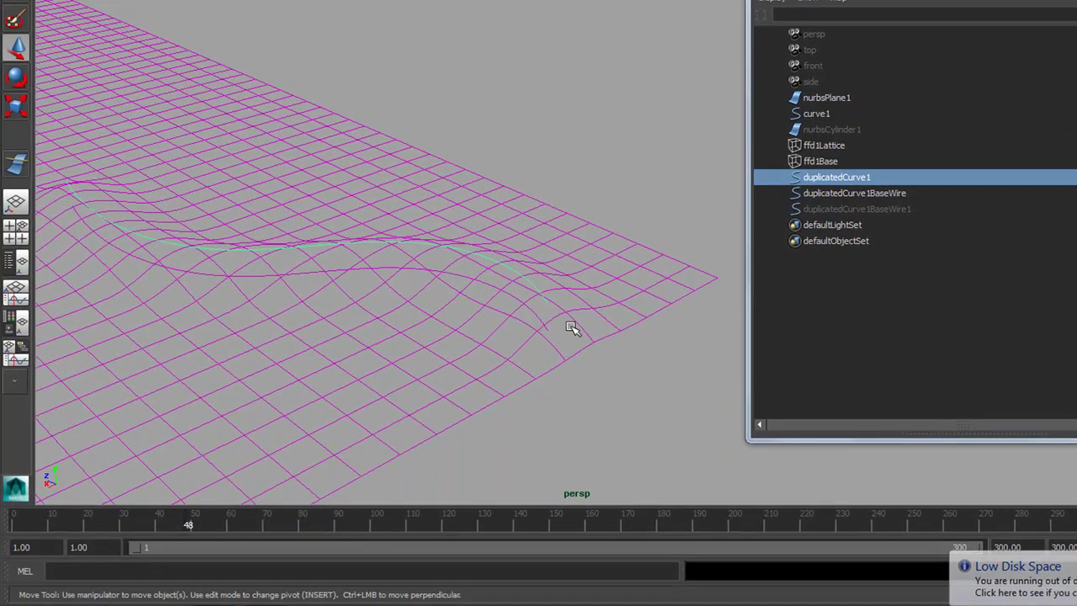
{"action": "right_click_drag", "start_coordinate": [572, 328], "coordinate": [413, 254], "text": "alt"}
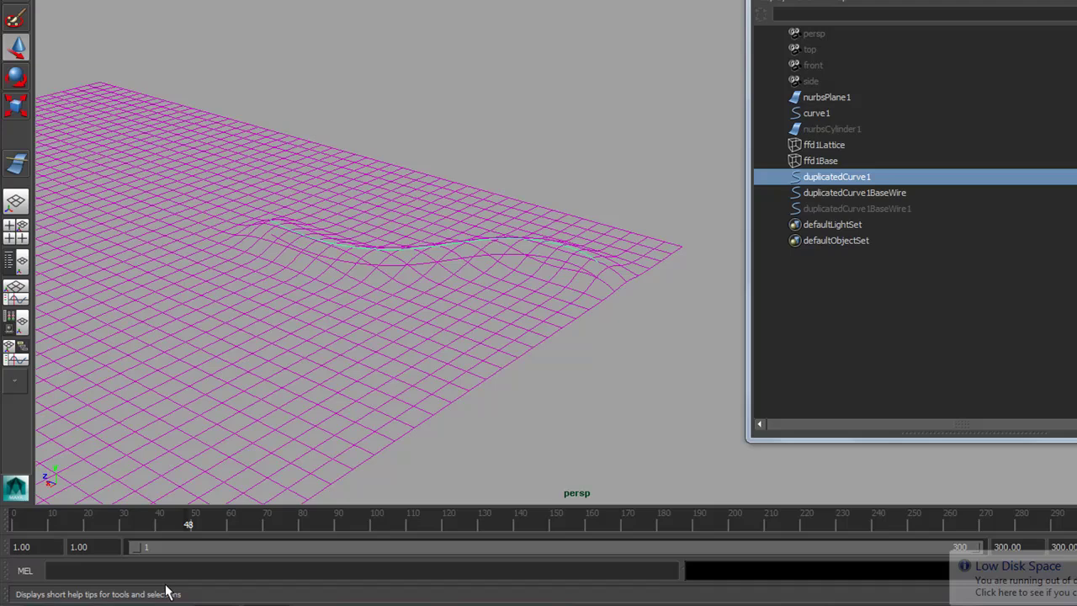
{"action": "mouse_move", "coordinate": [190, 518]}
{"action": "left_mouse_down"}
{"action": "mouse_move", "coordinate": [224, 522]}
{"action": "mouse_move", "coordinate": [177, 519]}
{"action": "mouse_move", "coordinate": [192, 514]}
{"action": "mouse_move", "coordinate": [204, 517]}
{"action": "mouse_move", "coordinate": [185, 527]}
{"action": "left_mouse_up"}
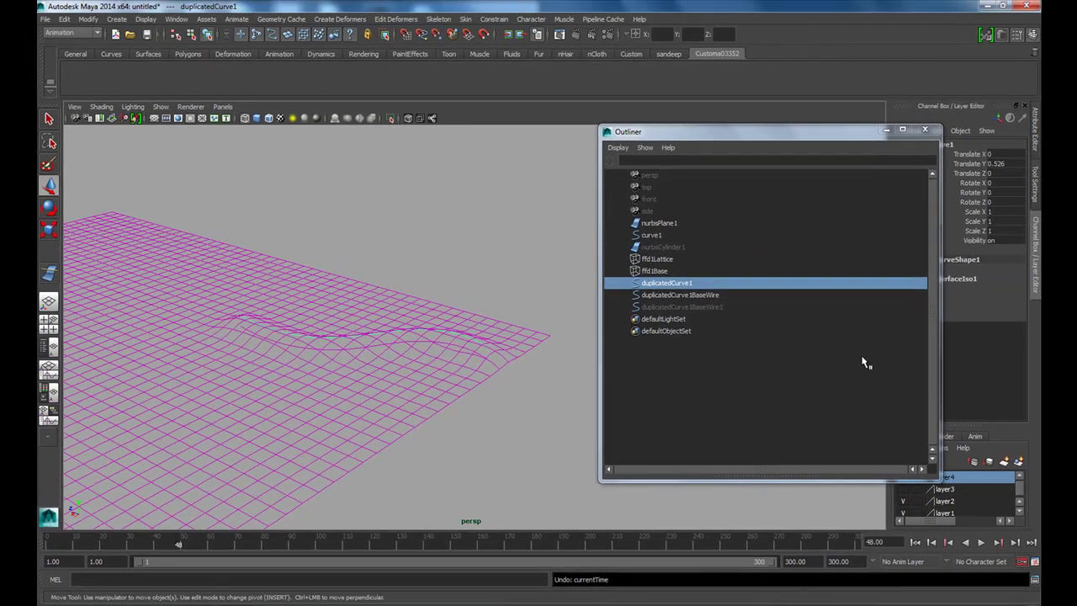
- Close the Outliner, expand wire2's settings in the Channel Box, and scrub the groove
{"action": "left_click", "coordinate": [925, 128]}
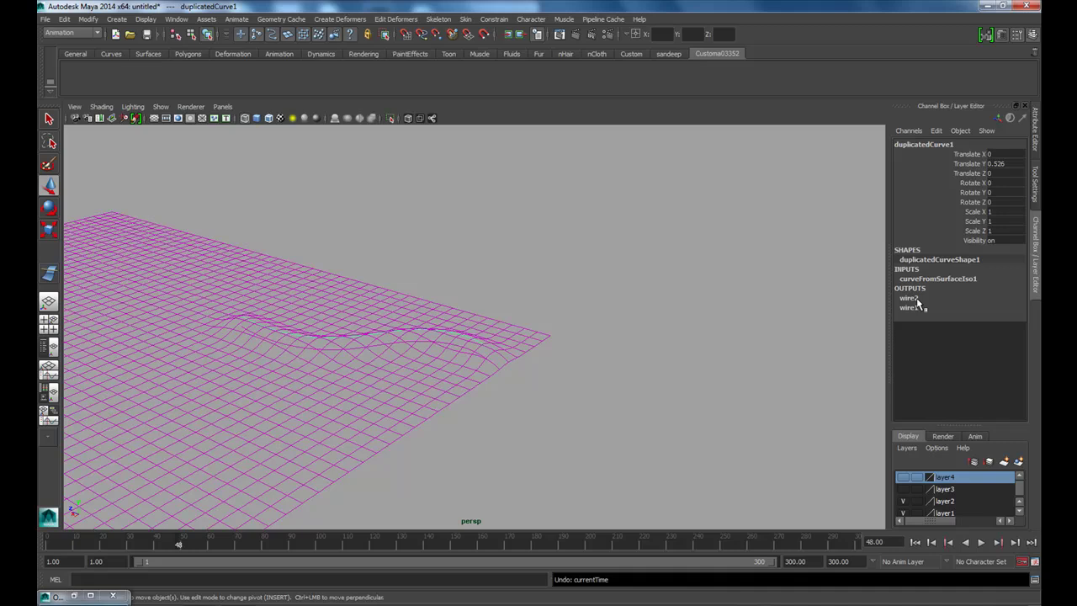
{"action": "left_click", "coordinate": [910, 298]}
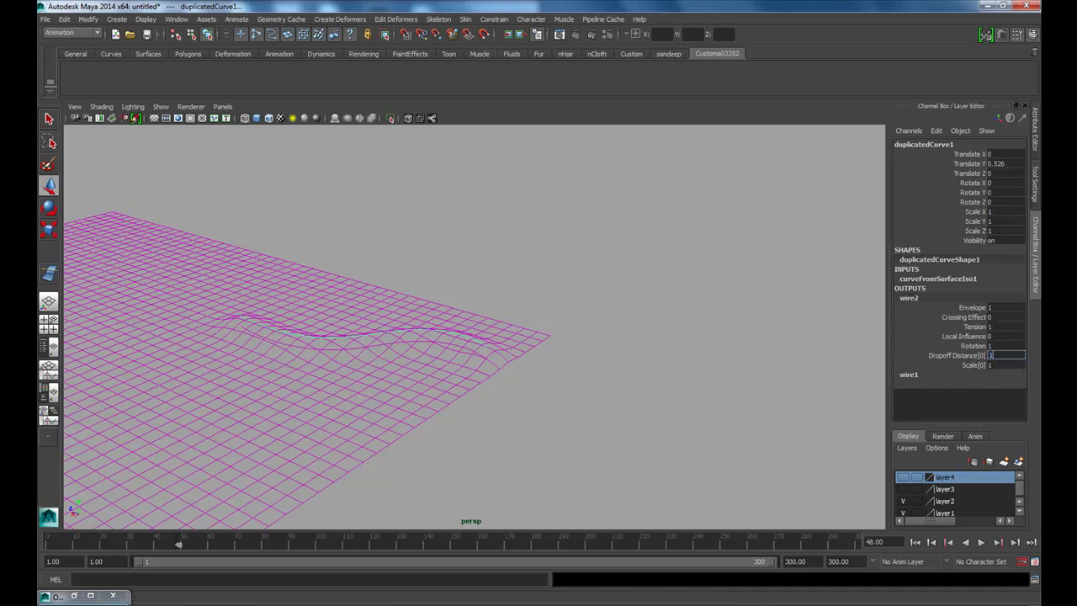
{"action": "left_click_drag", "start_coordinate": [182, 544], "coordinate": [191, 547]}
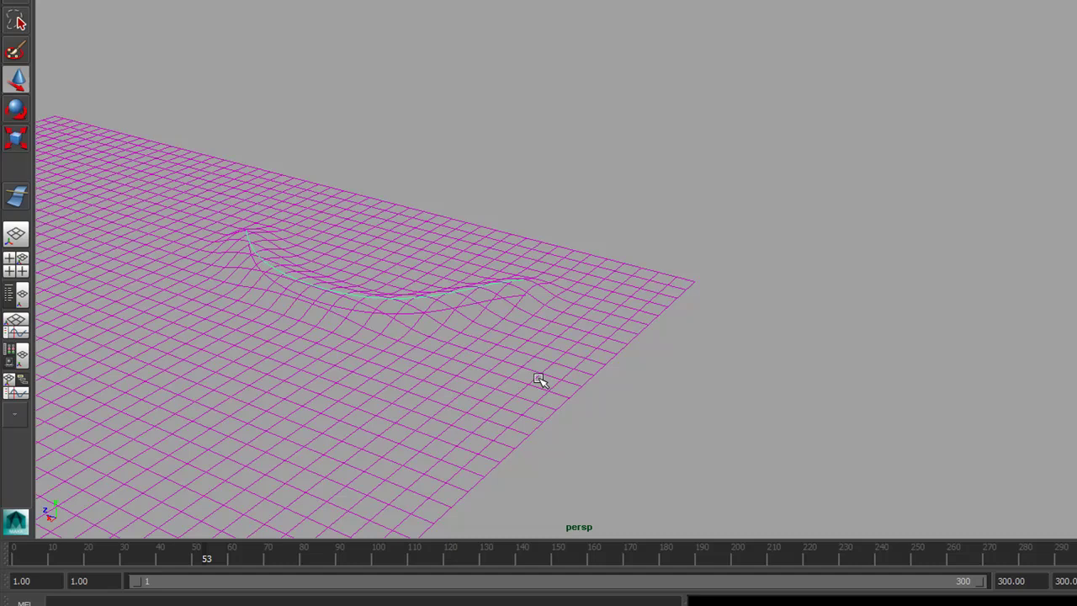
- View the grooved plane smooth-shaded at frames 63 to 77 from several angles
{"action": "key", "text": "5"}
{"action": "left_click_drag", "start_coordinate": [581, 380], "coordinate": [423, 464], "text": "alt"}
{"action": "mouse_move", "coordinate": [206, 555]}
{"action": "left_mouse_down"}
{"action": "mouse_move", "coordinate": [128, 553]}
{"action": "mouse_move", "coordinate": [256, 537]}
{"action": "mouse_move", "coordinate": [293, 547]}
{"action": "left_mouse_up"}
{"action": "left_click_drag", "start_coordinate": [829, 361], "coordinate": [849, 265], "text": "alt"}
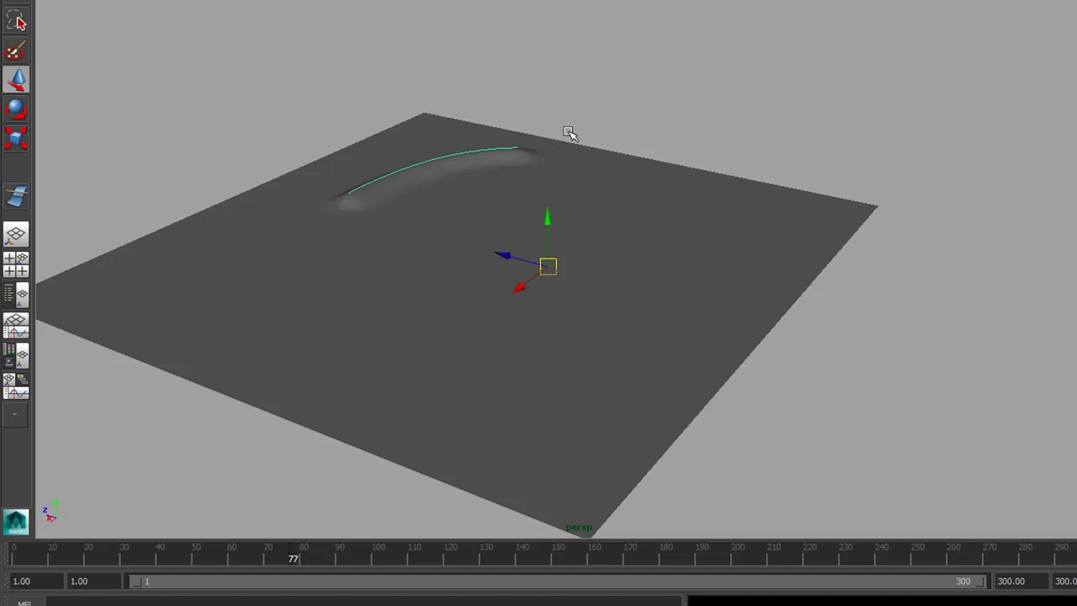
{"action": "left_click_drag", "start_coordinate": [568, 133], "coordinate": [608, 96], "text": "alt"}
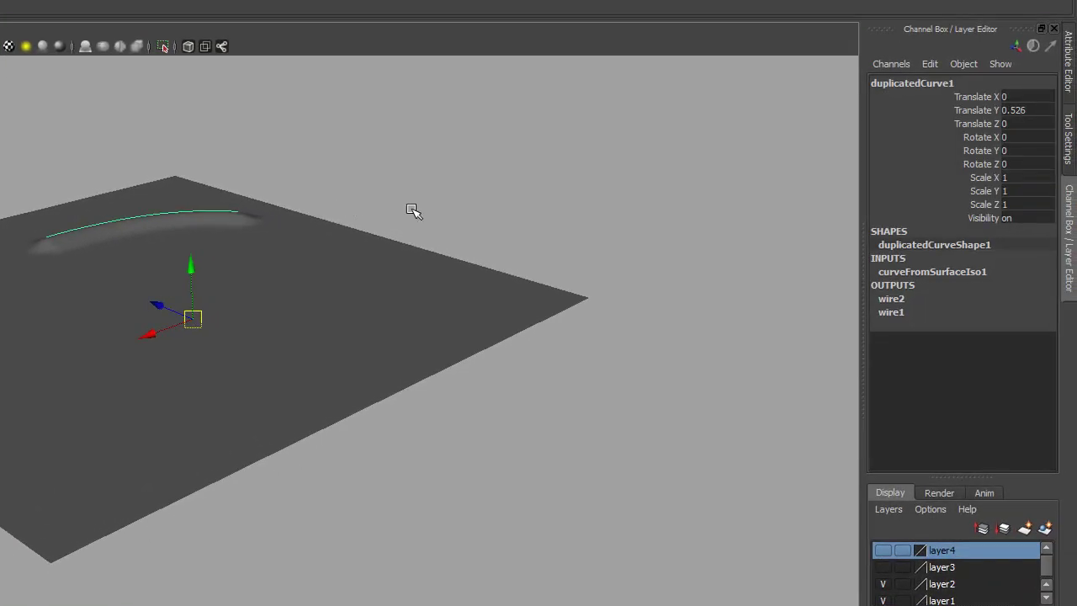
- Put the wire curve on a new hidden layer5 and rewind to frame 1
{"action": "left_click", "coordinate": [1045, 529]}
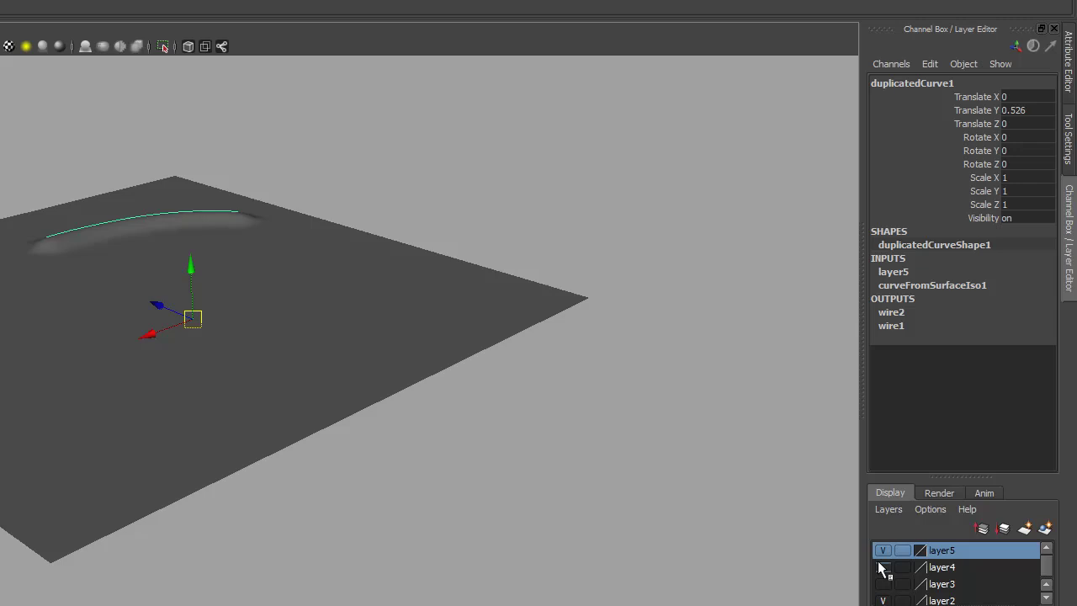
{"action": "left_click", "coordinate": [883, 550]}
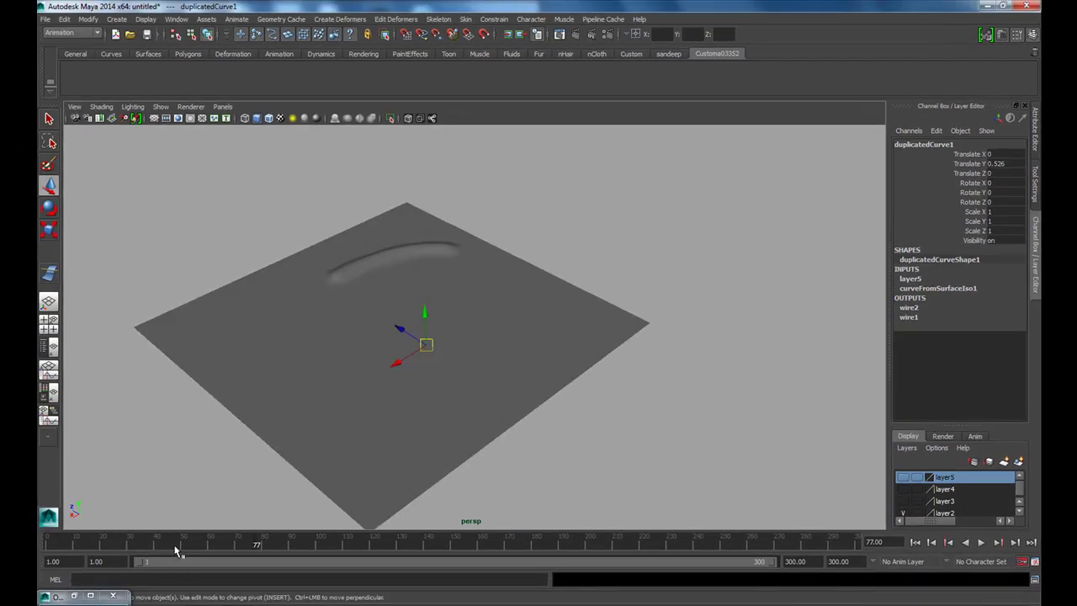
{"action": "left_click_drag", "start_coordinate": [177, 551], "coordinate": [49, 544]}
- Play the traveling groove, stop at frame 172, then advance to frame 206
{"action": "left_click", "coordinate": [983, 543]}
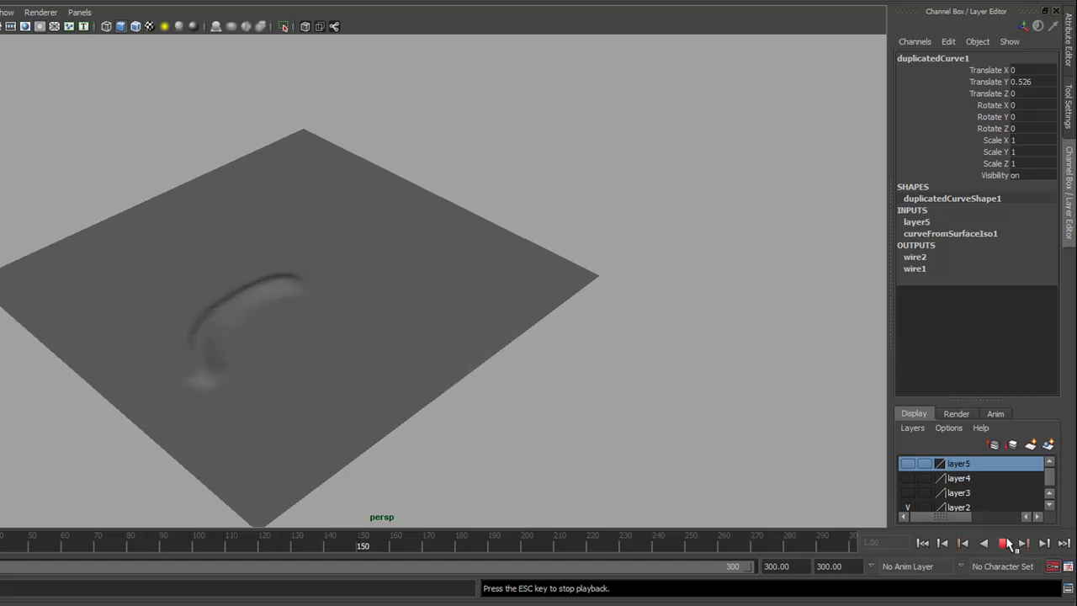
{"action": "left_click", "coordinate": [1005, 542]}
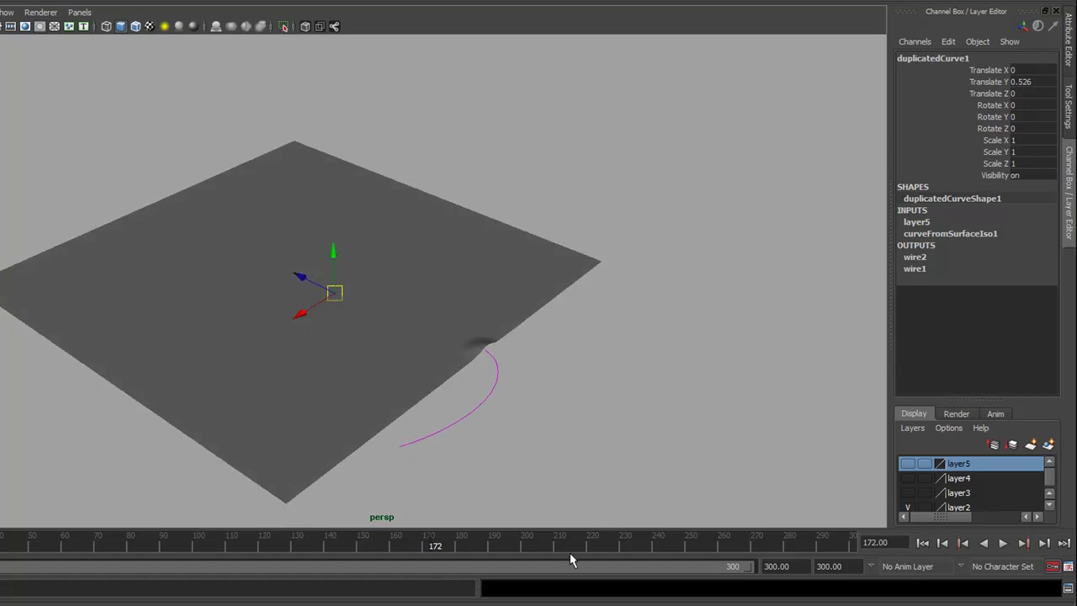
{"action": "left_click_drag", "start_coordinate": [425, 546], "coordinate": [547, 547]}
- Show the hidden path curves again and select the motion path curve1
{"action": "mouse_move", "coordinate": [497, 401]}
{"action": "left_mouse_down", "text": "alt"}
{"action": "mouse_move", "coordinate": [452, 405]}
{"action": "mouse_move", "coordinate": [639, 455]}
{"action": "left_mouse_up", "text": "alt"}
{"action": "left_click", "coordinate": [907, 492]}
{"action": "left_click", "coordinate": [907, 478]}
{"action": "mouse_move", "coordinate": [408, 279]}
{"action": "left_mouse_down", "text": "alt"}
{"action": "mouse_move", "coordinate": [379, 269]}
{"action": "mouse_move", "coordinate": [463, 353]}
{"action": "mouse_move", "coordinate": [425, 209]}
{"action": "left_mouse_up", "text": "alt"}
{"action": "left_click", "coordinate": [482, 110]}
{"action": "mouse_move", "coordinate": [483, 106]}
{"action": "left_mouse_down", "text": "alt"}
{"action": "mouse_move", "coordinate": [567, 243]}
{"action": "mouse_move", "coordinate": [527, 267]}
{"action": "left_mouse_up", "text": "alt"}
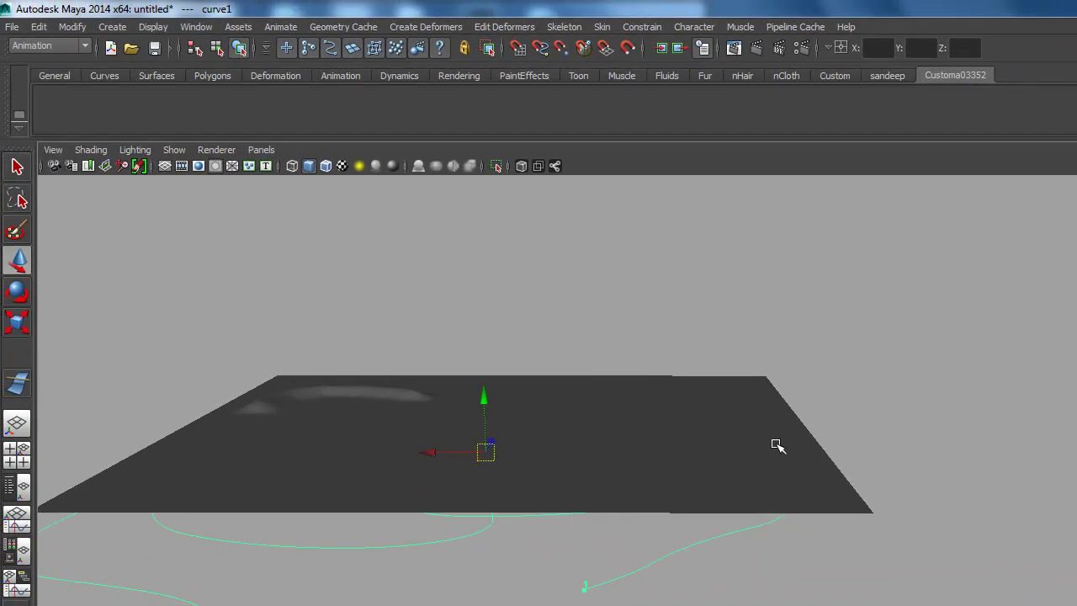
- Move curve1 control points vertically: an initial run, cv[78] and cv[7:14]
{"action": "mouse_move", "coordinate": [662, 497]}
{"action": "left_mouse_down", "text": "alt"}
{"action": "mouse_move", "coordinate": [649, 477]}
{"action": "mouse_move", "coordinate": [665, 461]}
{"action": "left_mouse_up", "text": "alt"}
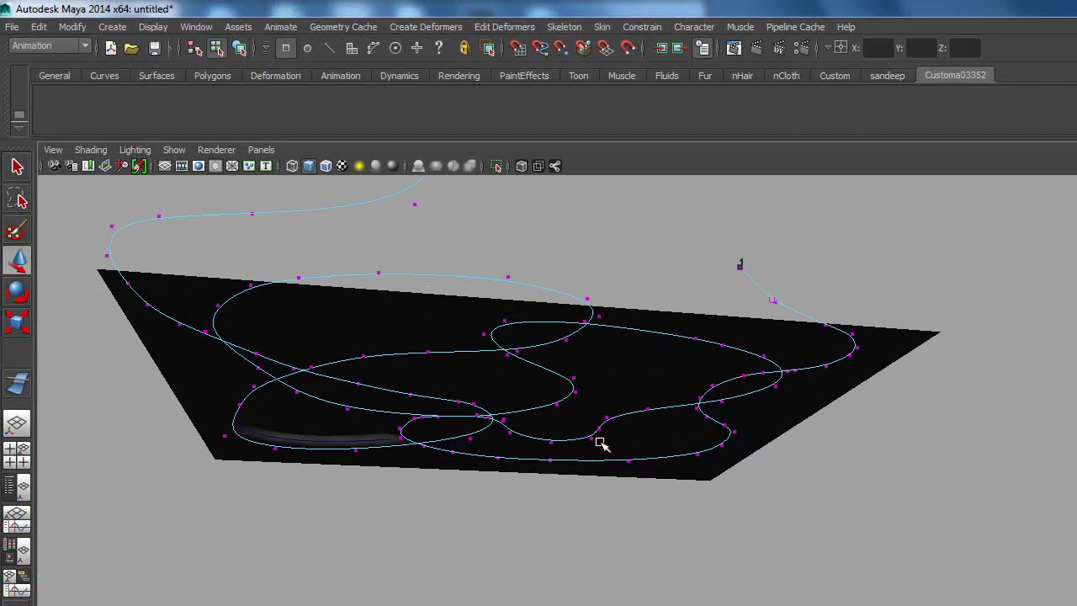
{"action": "left_click_drag", "start_coordinate": [600, 445], "coordinate": [477, 366]}
{"action": "left_click_drag", "start_coordinate": [550, 366], "coordinate": [552, 381]}
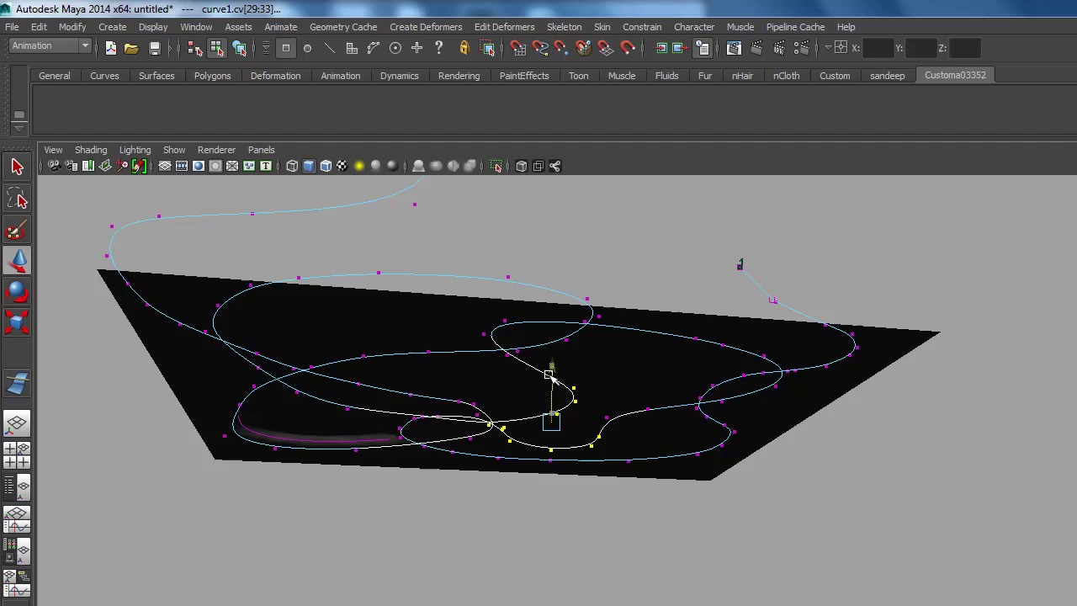
{"action": "left_click_drag", "start_coordinate": [438, 446], "coordinate": [333, 386], "text": "alt"}
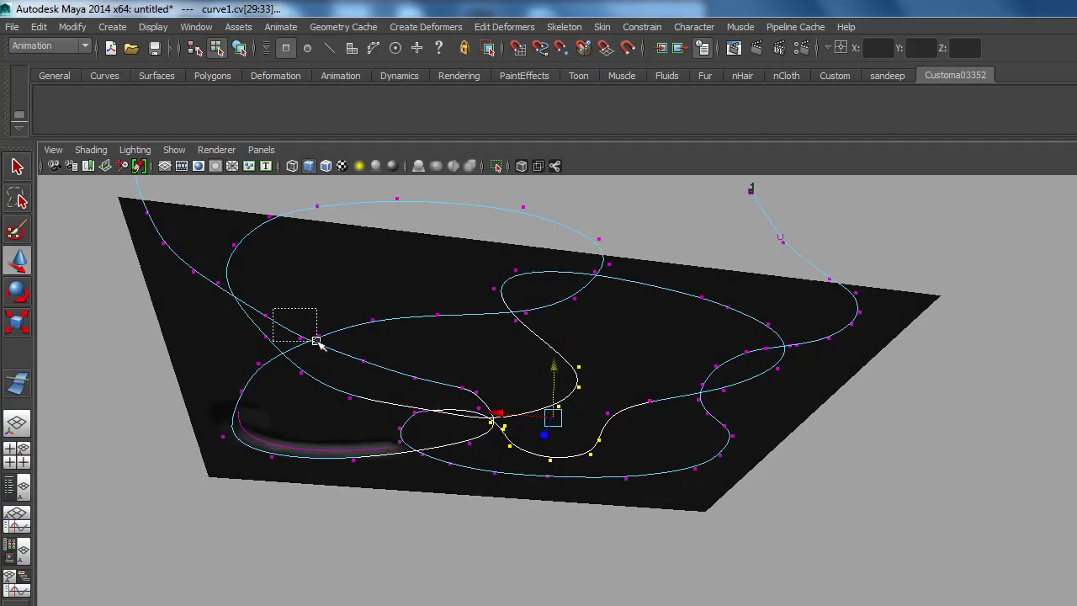
{"action": "left_click_drag", "start_coordinate": [316, 341], "coordinate": [315, 341]}
{"action": "left_click_drag", "start_coordinate": [301, 300], "coordinate": [299, 323]}
{"action": "left_click_drag", "start_coordinate": [458, 486], "coordinate": [476, 472], "text": "alt"}
{"action": "left_click_drag", "start_coordinate": [834, 420], "coordinate": [680, 345]}
{"action": "mouse_move", "coordinate": [747, 349]}
{"action": "left_mouse_down"}
{"action": "mouse_move", "coordinate": [769, 497]}
{"action": "mouse_move", "coordinate": [782, 483]}
{"action": "mouse_move", "coordinate": [640, 451]}
{"action": "left_mouse_up"}
- Lower curve1 points cv[42] and cv[71], clear the selection, and rewind to frame 1
{"action": "left_click_drag", "start_coordinate": [685, 315], "coordinate": [583, 264]}
{"action": "mouse_move", "coordinate": [652, 257]}
{"action": "left_mouse_down"}
{"action": "mouse_move", "coordinate": [654, 378]}
{"action": "mouse_move", "coordinate": [712, 517]}
{"action": "mouse_move", "coordinate": [515, 503]}
{"action": "mouse_move", "coordinate": [580, 445]}
{"action": "mouse_move", "coordinate": [402, 432]}
{"action": "left_mouse_up"}
{"action": "left_click", "coordinate": [332, 404]}
{"action": "mouse_move", "coordinate": [323, 420]}
{"action": "left_mouse_down", "text": "alt"}
{"action": "mouse_move", "coordinate": [319, 380]}
{"action": "mouse_move", "coordinate": [333, 425]}
{"action": "mouse_move", "coordinate": [409, 481]}
{"action": "mouse_move", "coordinate": [402, 488]}
{"action": "left_mouse_up", "text": "alt"}
{"action": "left_click", "coordinate": [572, 484]}
{"action": "mouse_move", "coordinate": [579, 477]}
{"action": "left_mouse_down", "text": "alt"}
{"action": "mouse_move", "coordinate": [488, 449]}
{"action": "mouse_move", "coordinate": [548, 447]}
{"action": "mouse_move", "coordinate": [640, 493]}
{"action": "mouse_move", "coordinate": [854, 527]}
{"action": "mouse_move", "coordinate": [774, 446]}
{"action": "left_mouse_up", "text": "alt"}
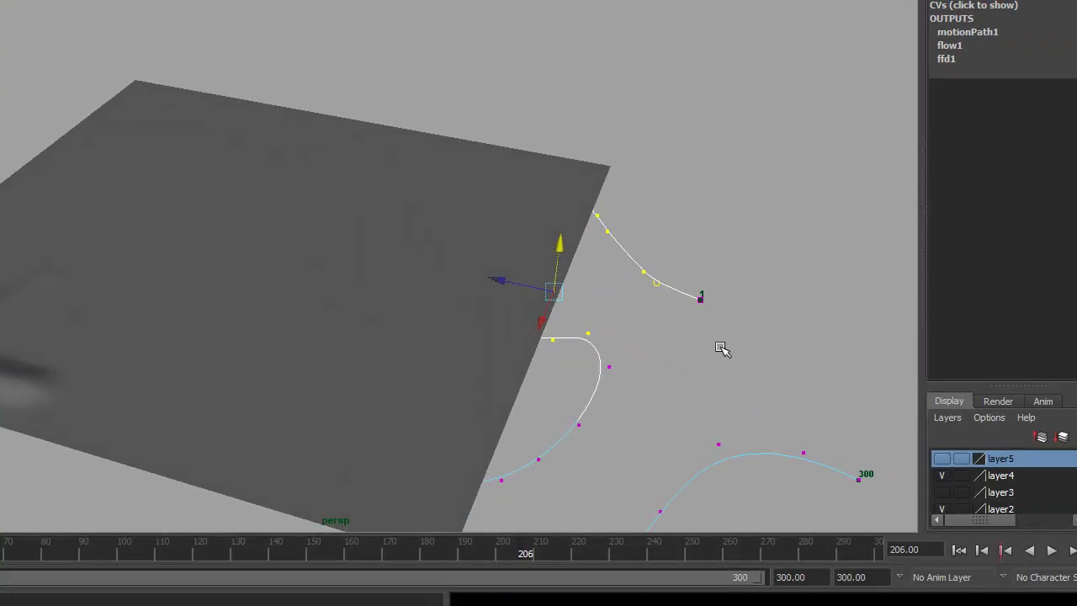
{"action": "left_click", "coordinate": [721, 350]}
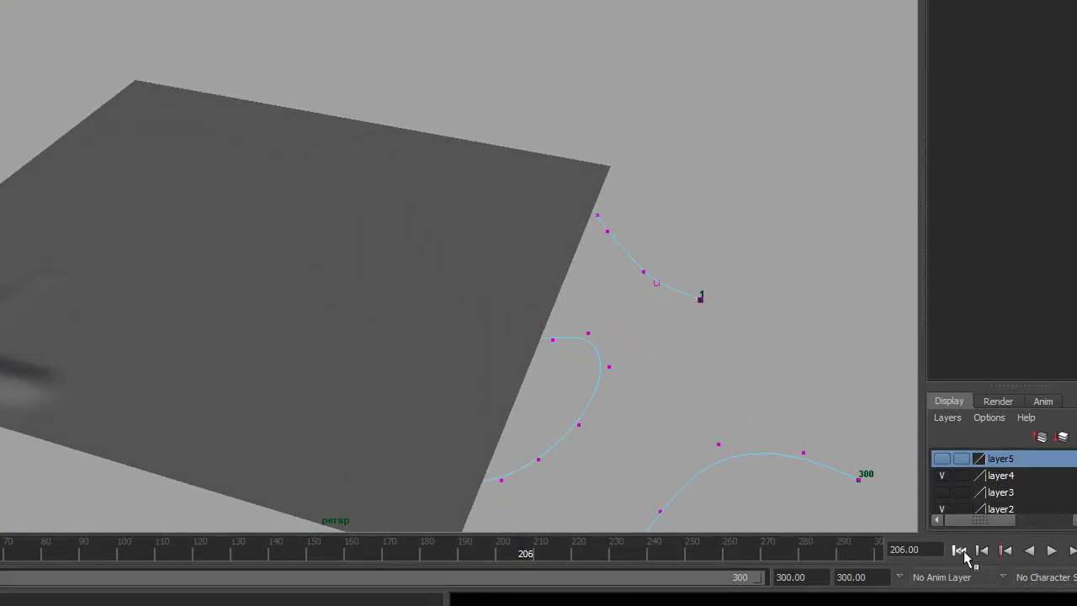
{"action": "left_click", "coordinate": [958, 549]}
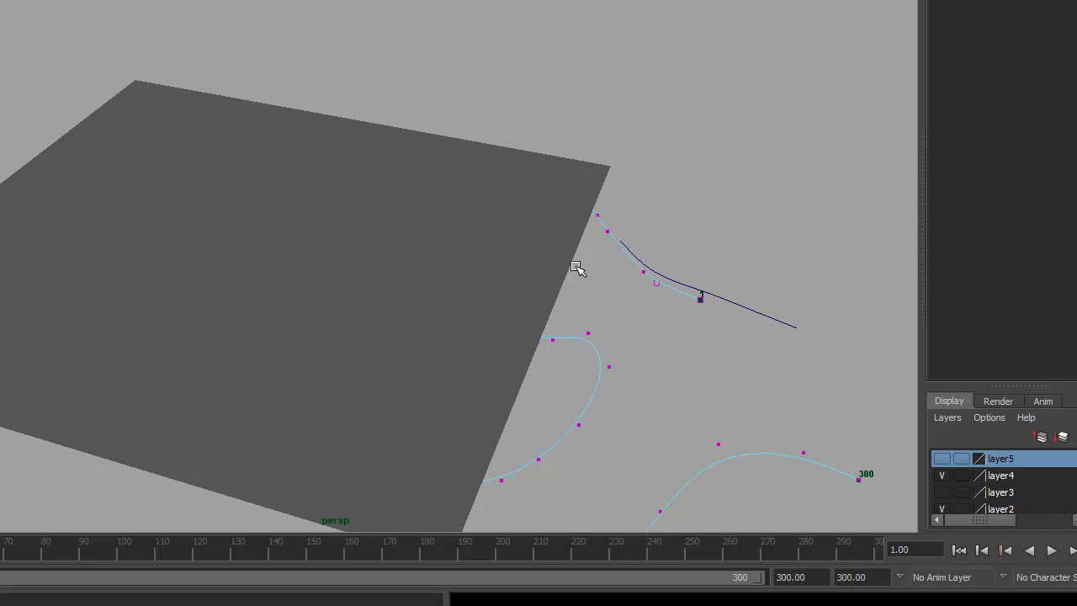
{"action": "left_click_drag", "start_coordinate": [577, 269], "coordinate": [764, 319], "text": "alt"}
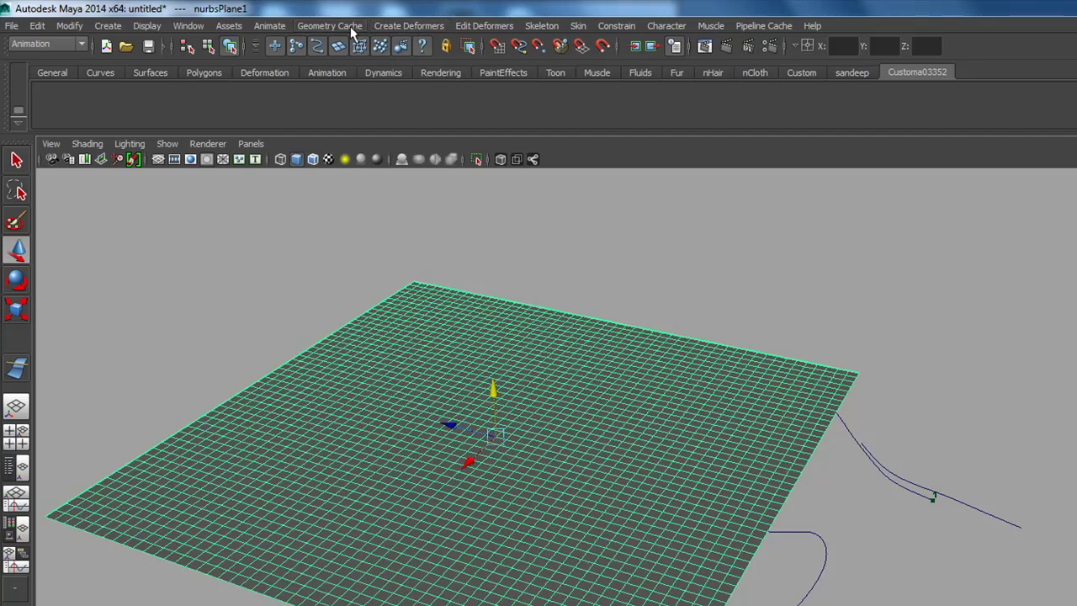
{"action": "left_click", "coordinate": [401, 27]}
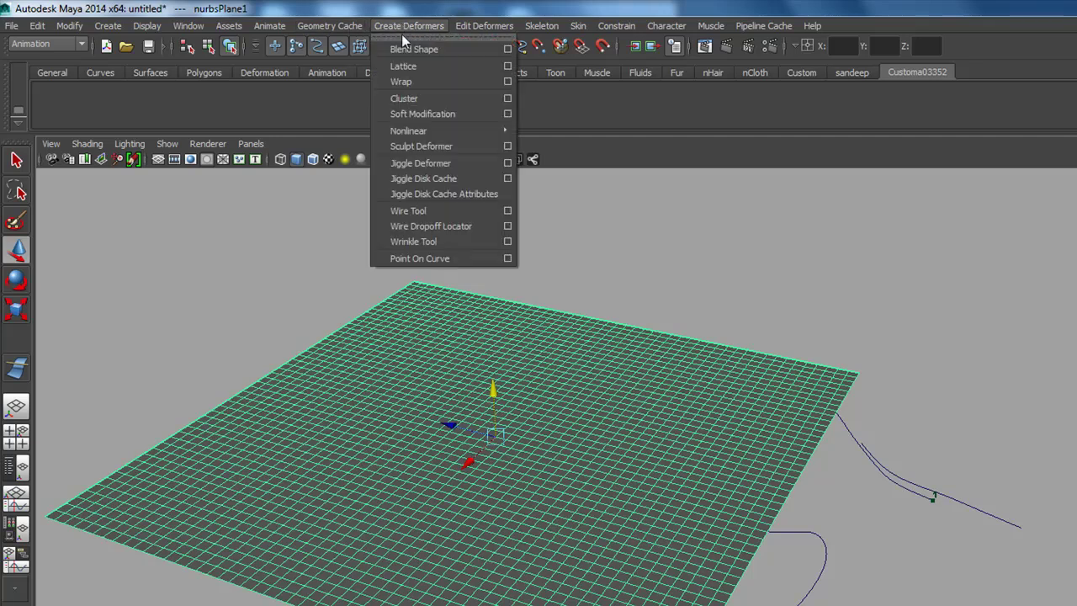
{"action": "left_click", "coordinate": [403, 167]}
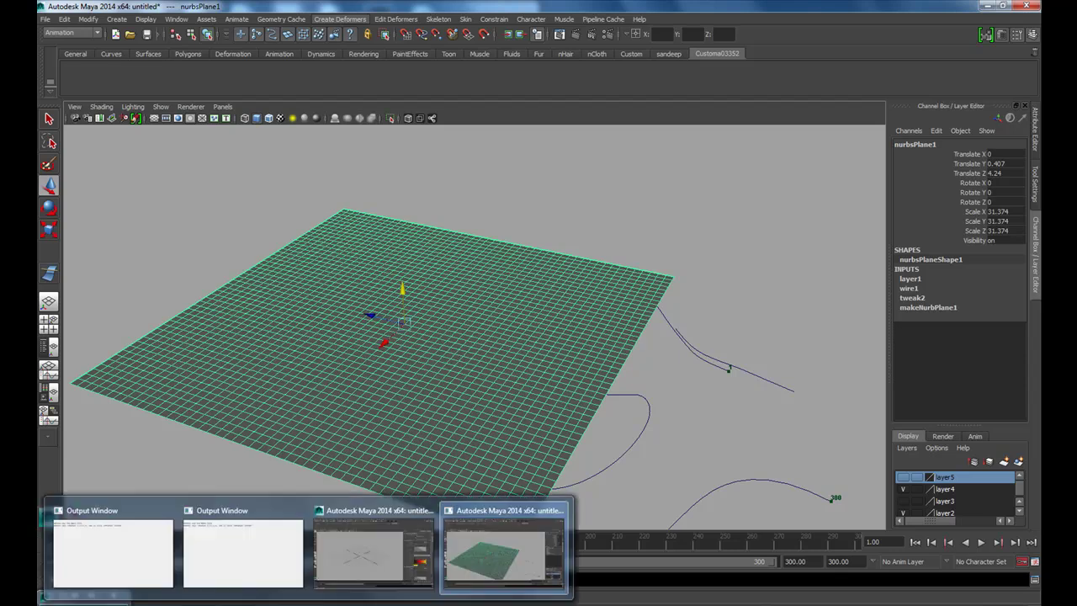
- Close the second, empty untitled Maya scene window with Don't Save
{"action": "left_click", "coordinate": [388, 568]}
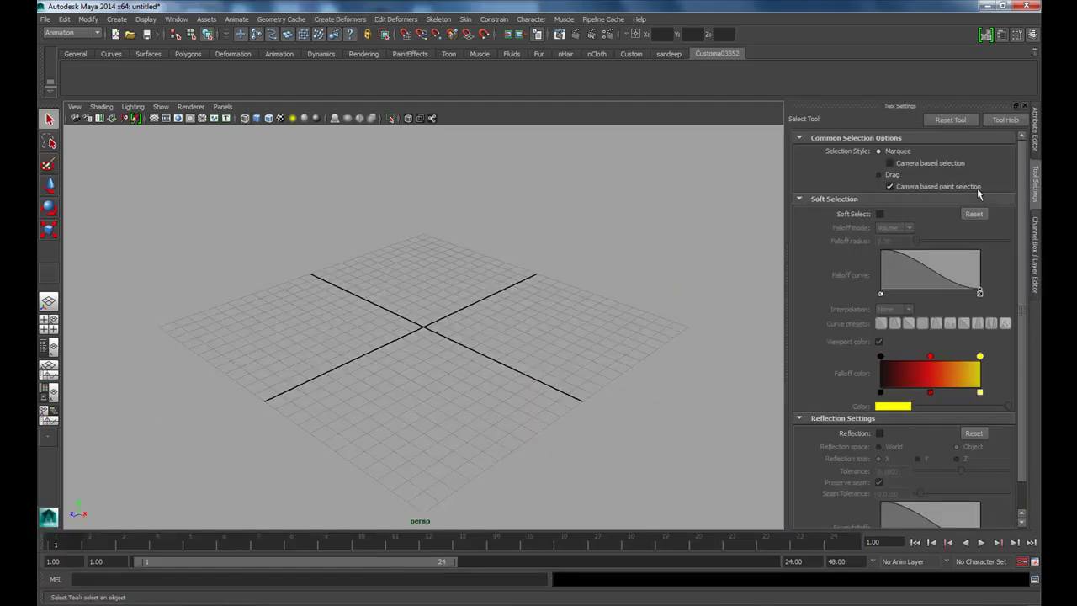
{"action": "left_click", "coordinate": [1026, 6]}
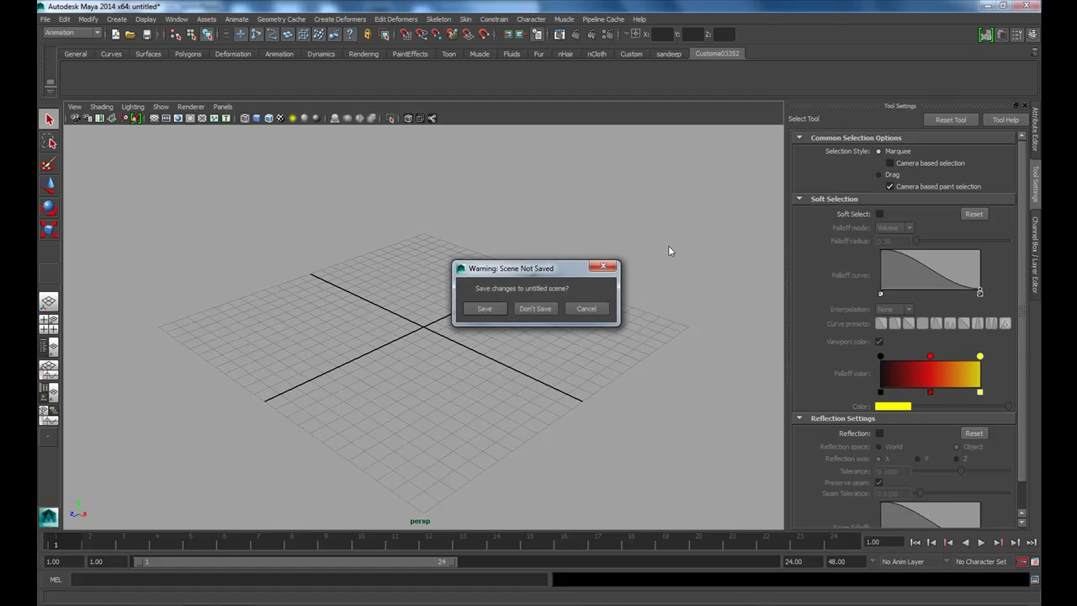
{"action": "left_click", "coordinate": [524, 309]}
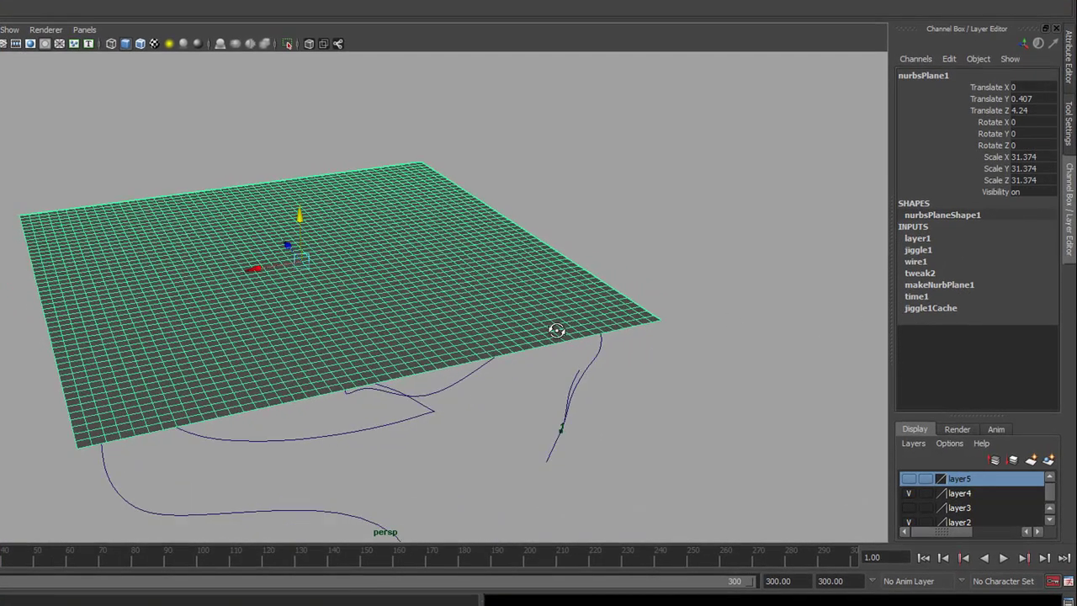
- Play the ripples to frame 229, then open nurbsPlane1's Attribute Editor with Ctrl+A
{"action": "left_click", "coordinate": [690, 332]}
{"action": "left_click", "coordinate": [1003, 558]}
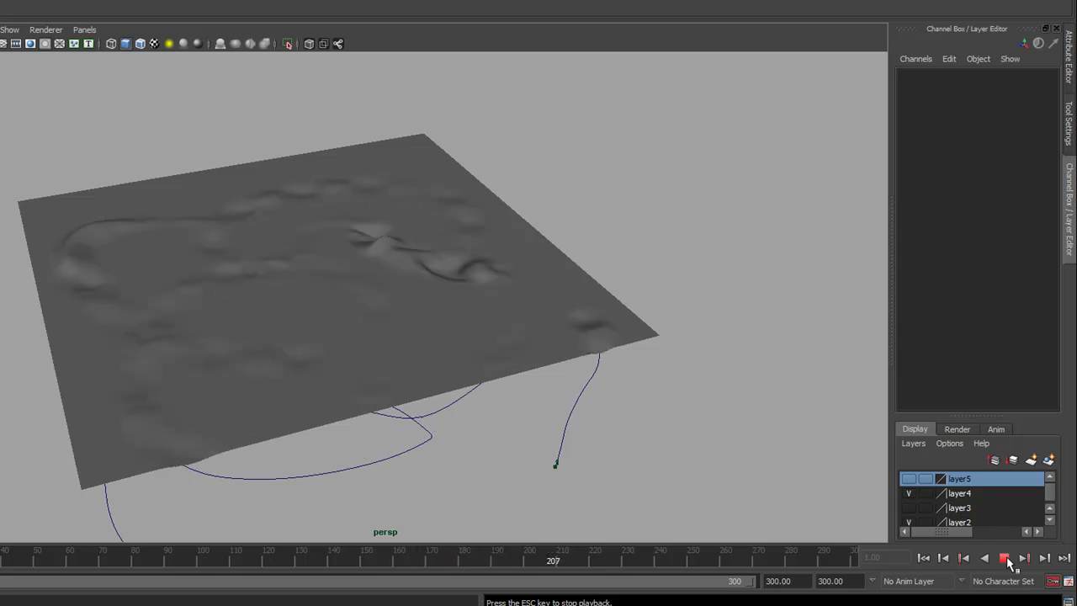
{"action": "left_click", "coordinate": [1005, 558]}
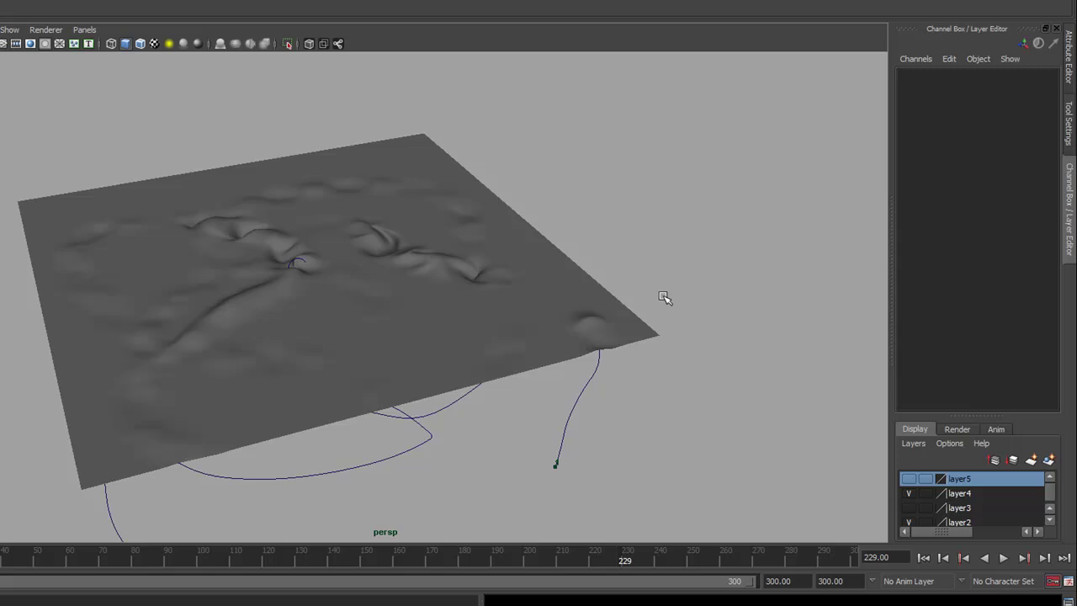
{"action": "left_click", "coordinate": [589, 277]}
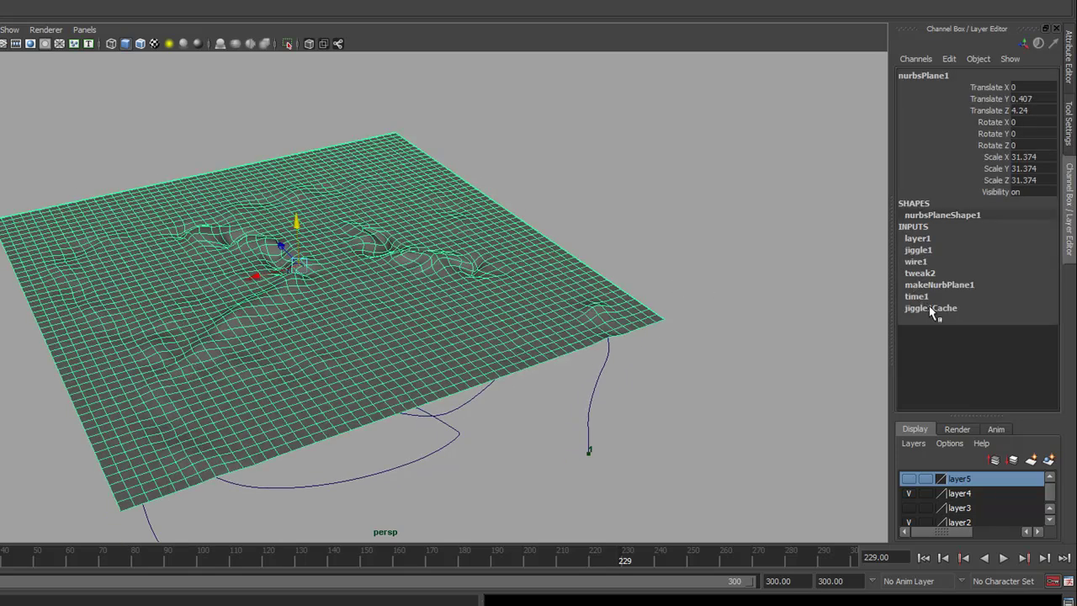
{"action": "key", "text": "ctrl+a"}
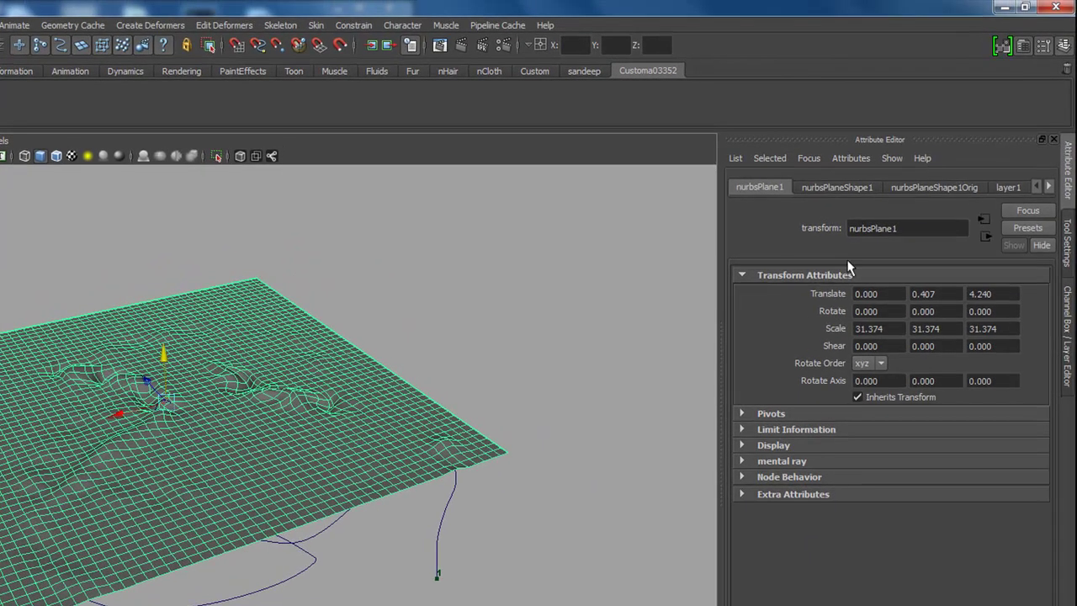
- On the jiggle1 tab, set Damping 0.708, Stiffness 0.348 and Jiggle Weight 0.894
{"action": "left_click", "coordinate": [1049, 187]}
{"action": "left_click", "coordinate": [1048, 187]}
{"action": "left_click", "coordinate": [946, 185]}
{"action": "left_click", "coordinate": [946, 185]}
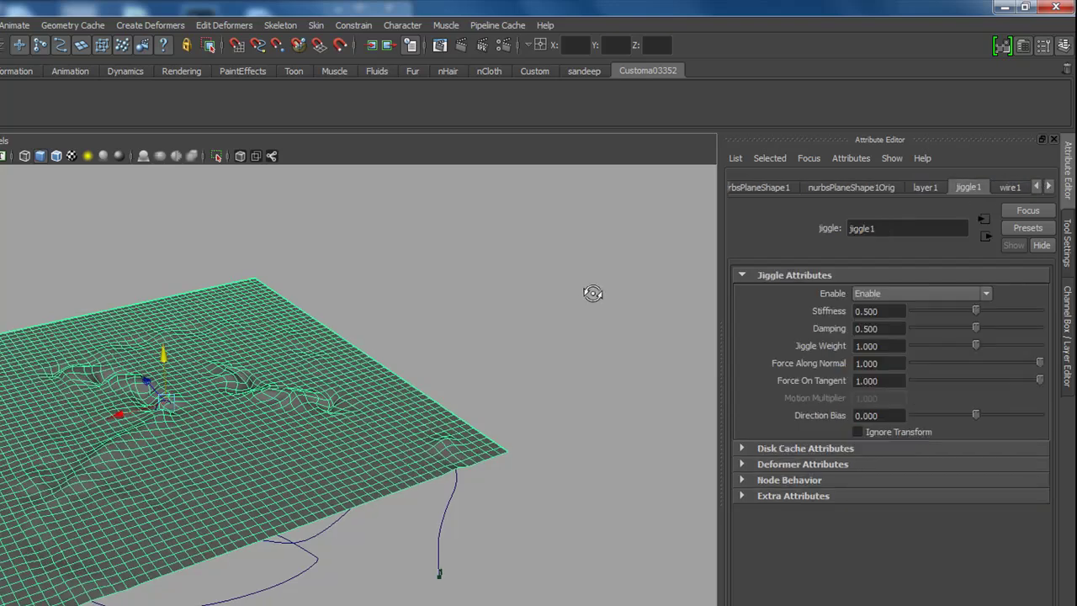
{"action": "left_click_drag", "start_coordinate": [976, 329], "coordinate": [997, 329]}
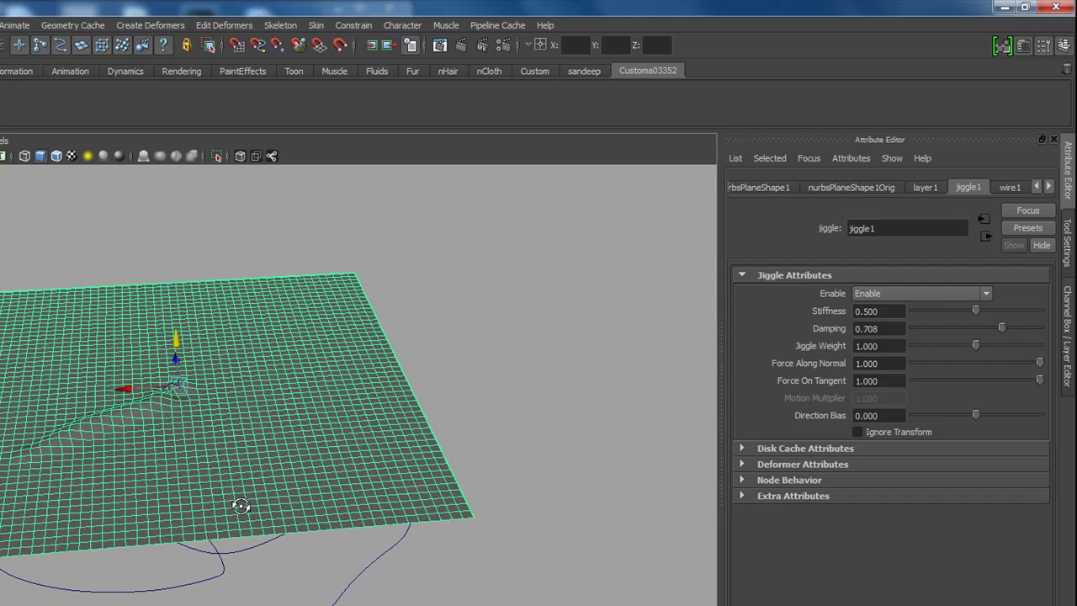
{"action": "mouse_move", "coordinate": [976, 311]}
{"action": "left_mouse_down"}
{"action": "mouse_move", "coordinate": [961, 320]}
{"action": "mouse_move", "coordinate": [973, 346]}
{"action": "left_mouse_up"}
{"action": "left_click", "coordinate": [622, 409]}
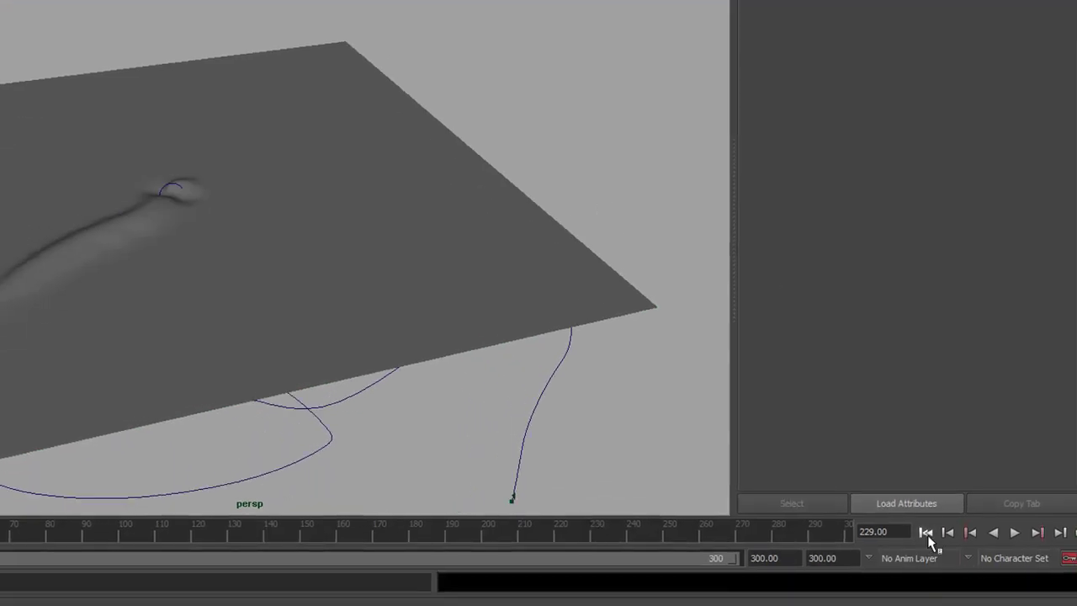
- Play the 300-frame animation from frame 1, tumbling the camera during playback
{"action": "left_click", "coordinate": [926, 533]}
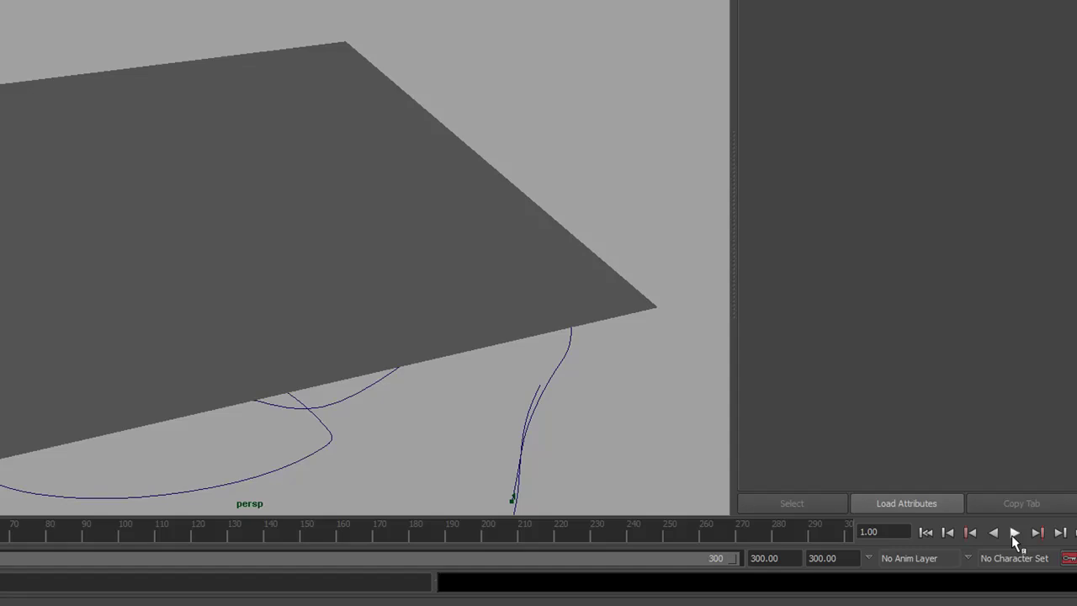
{"action": "left_click", "coordinate": [1014, 533]}
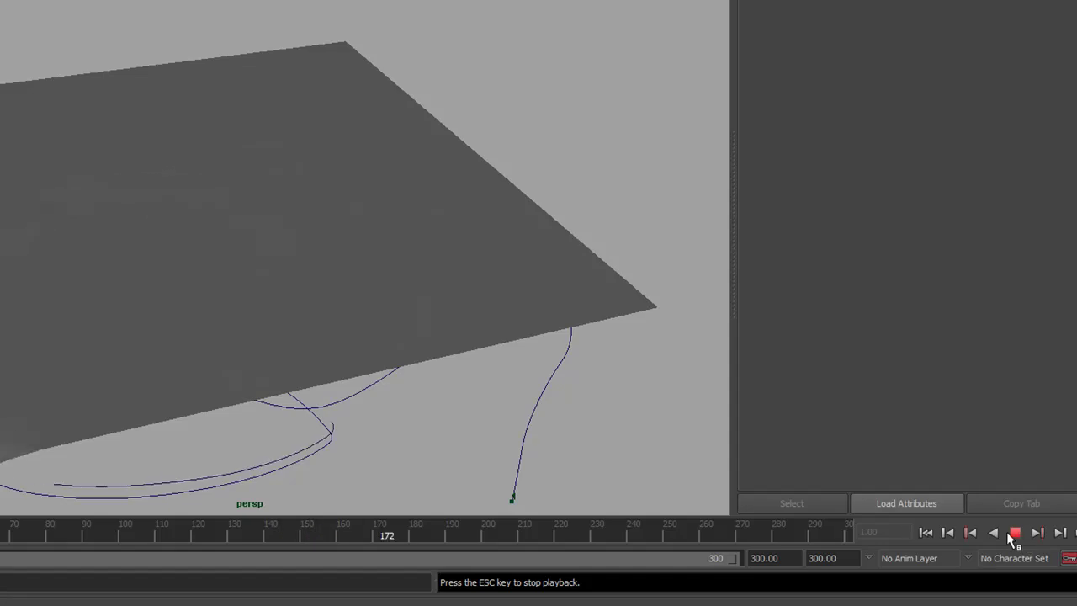
{"action": "left_click_drag", "start_coordinate": [572, 361], "coordinate": [647, 353], "text": "alt"}
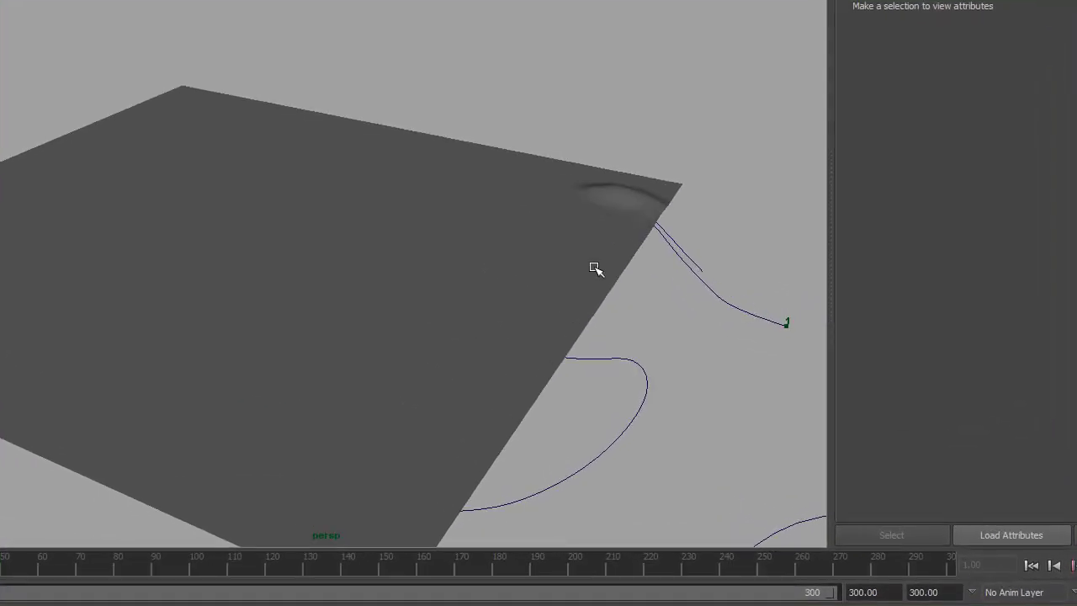
- Show jiggle1 in the Attribute Editor with Auto Load Selected Attributes turned off
{"action": "left_click", "coordinate": [595, 268]}
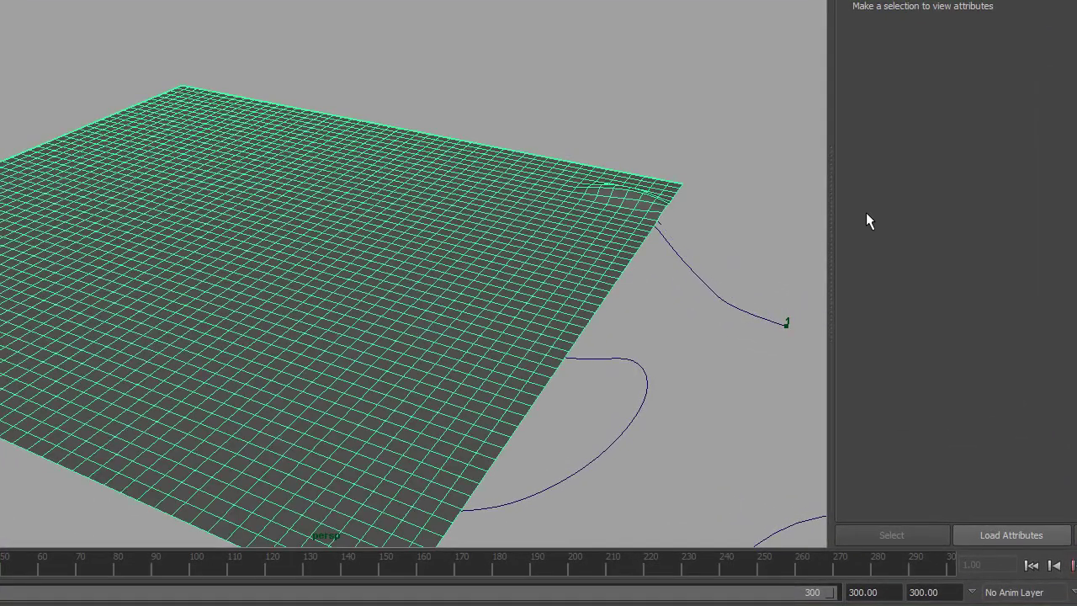
{"action": "left_click", "coordinate": [723, 156]}
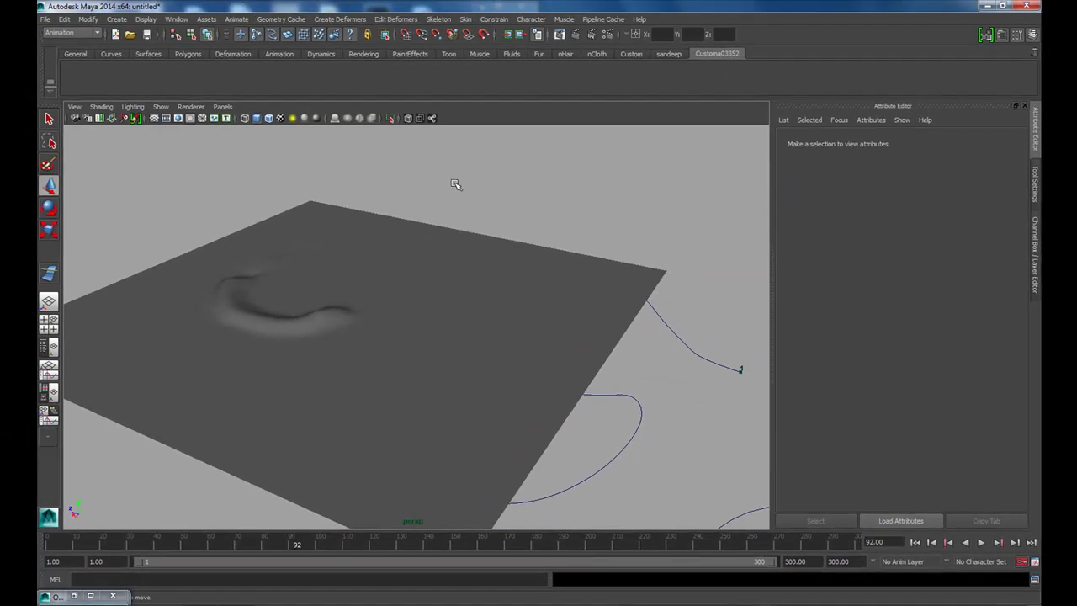
{"action": "left_click", "coordinate": [415, 329]}
{"action": "key", "text": "ctrl+a"}
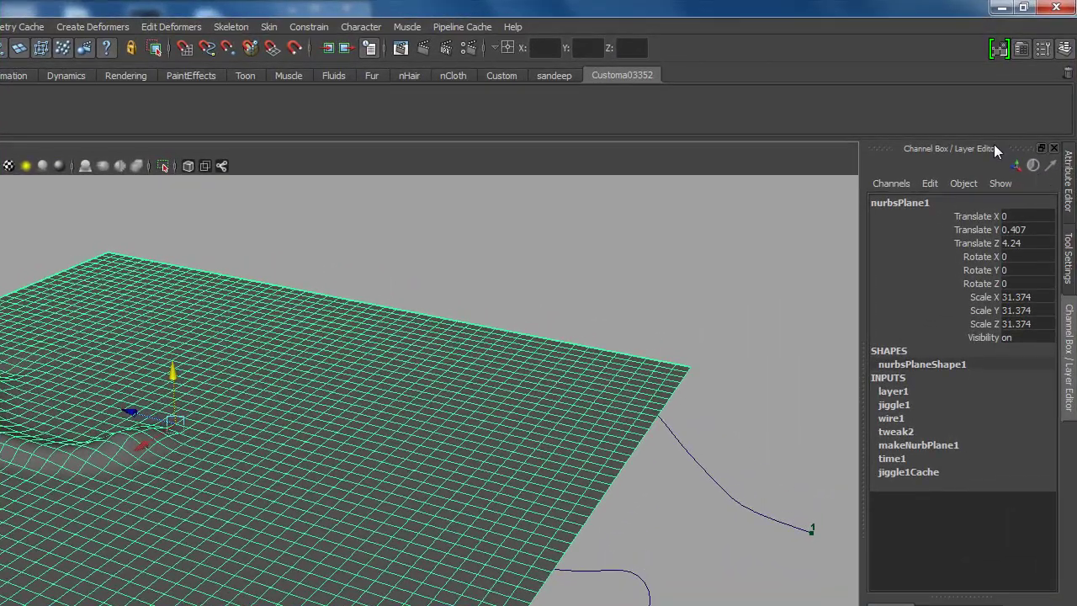
{"action": "key", "text": "ctrl+a"}
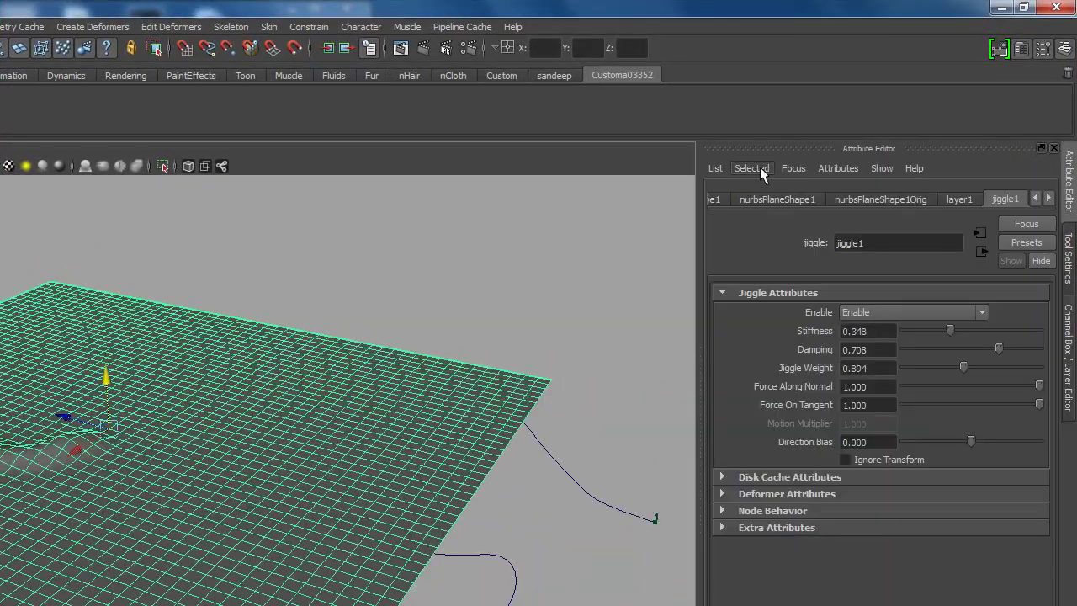
{"action": "left_click", "coordinate": [715, 168]}
{"action": "left_click", "coordinate": [740, 183]}
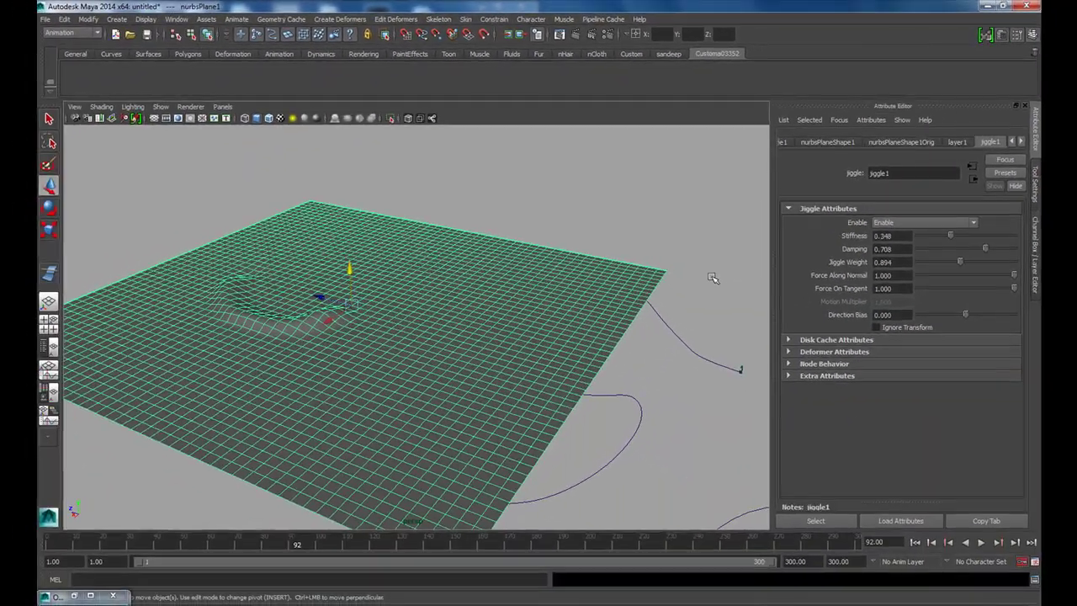
{"action": "left_click", "coordinate": [712, 278]}
- During playback, set jiggle1 stiffness 0.298, damping 0.466, normal force 0.453, tangent force 0.689
{"action": "left_click", "coordinate": [965, 545]}
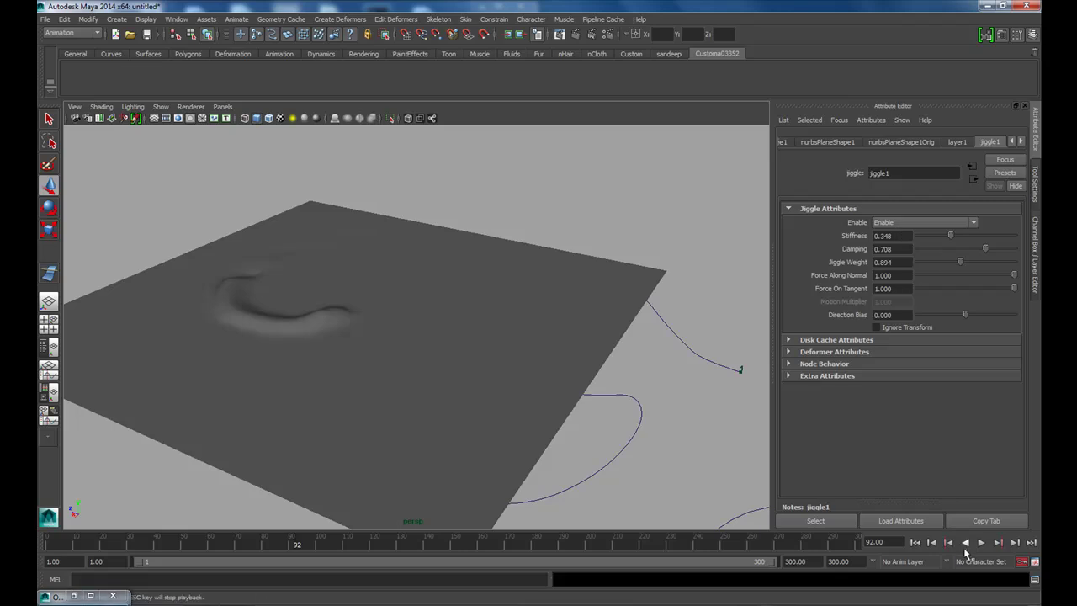
{"action": "left_click_drag", "start_coordinate": [950, 236], "coordinate": [942, 236]}
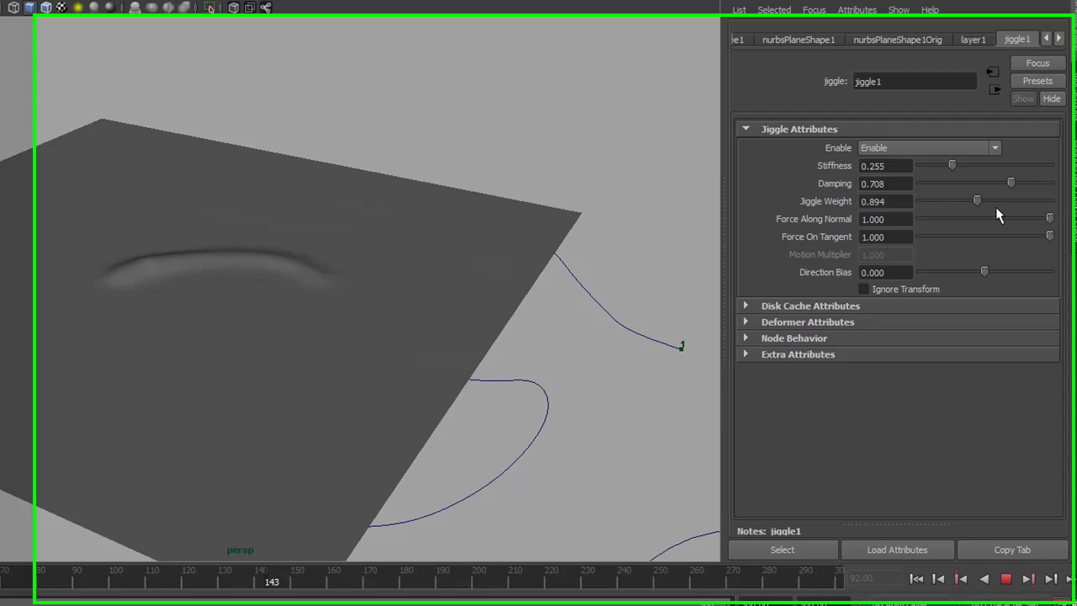
{"action": "mouse_move", "coordinate": [1014, 171]}
{"action": "left_mouse_down"}
{"action": "mouse_move", "coordinate": [983, 172]}
{"action": "mouse_move", "coordinate": [983, 185]}
{"action": "left_mouse_up"}
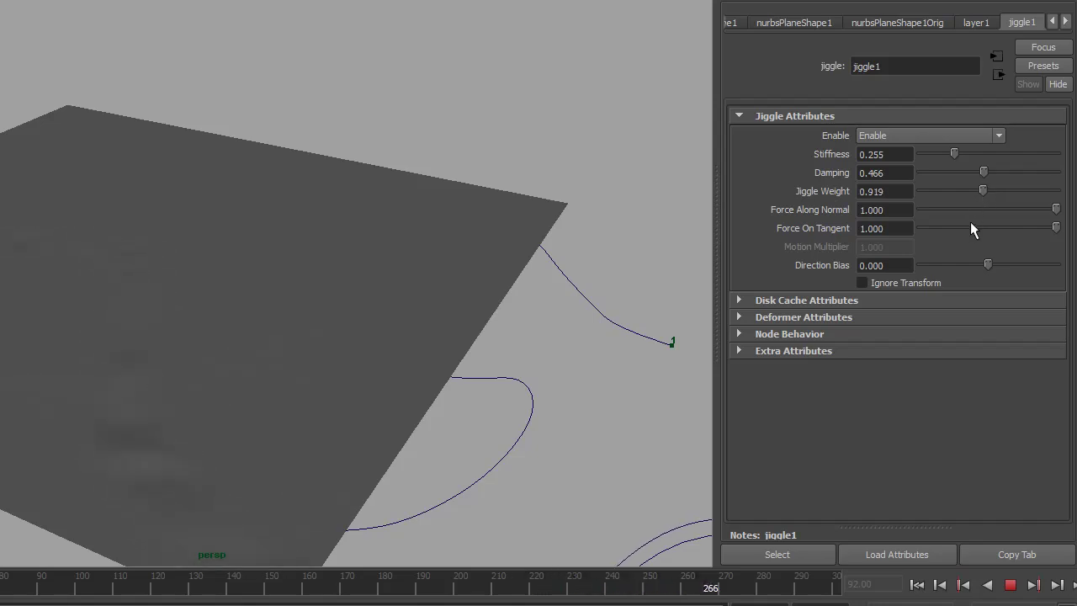
{"action": "left_click_drag", "start_coordinate": [1050, 208], "coordinate": [1002, 208]}
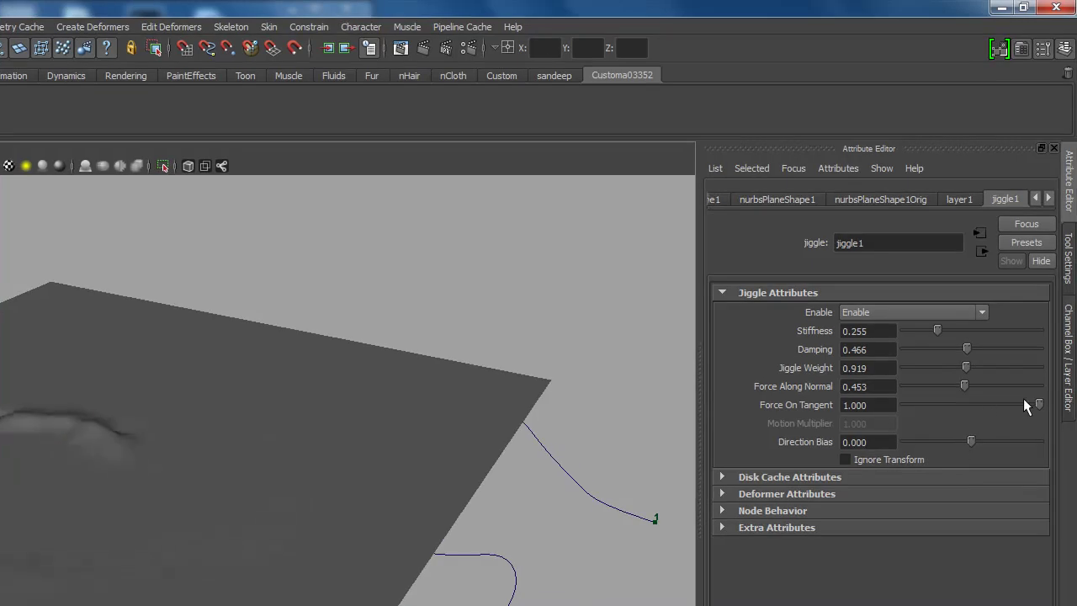
{"action": "left_click_drag", "start_coordinate": [1022, 324], "coordinate": [995, 329]}
{"action": "left_click_drag", "start_coordinate": [1004, 404], "coordinate": [999, 405]}
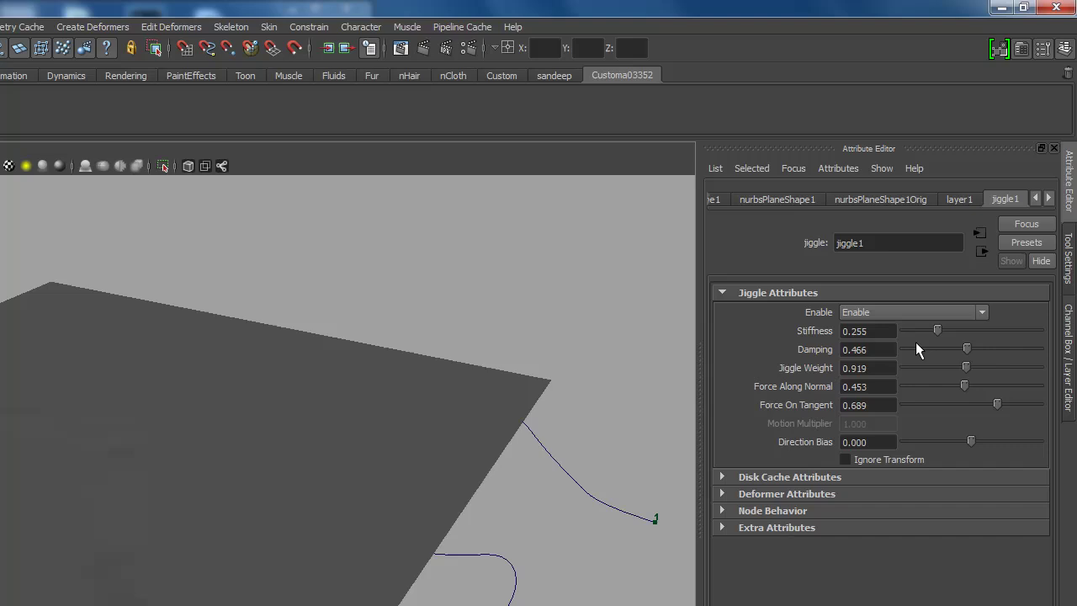
{"action": "left_click_drag", "start_coordinate": [939, 330], "coordinate": [944, 331]}
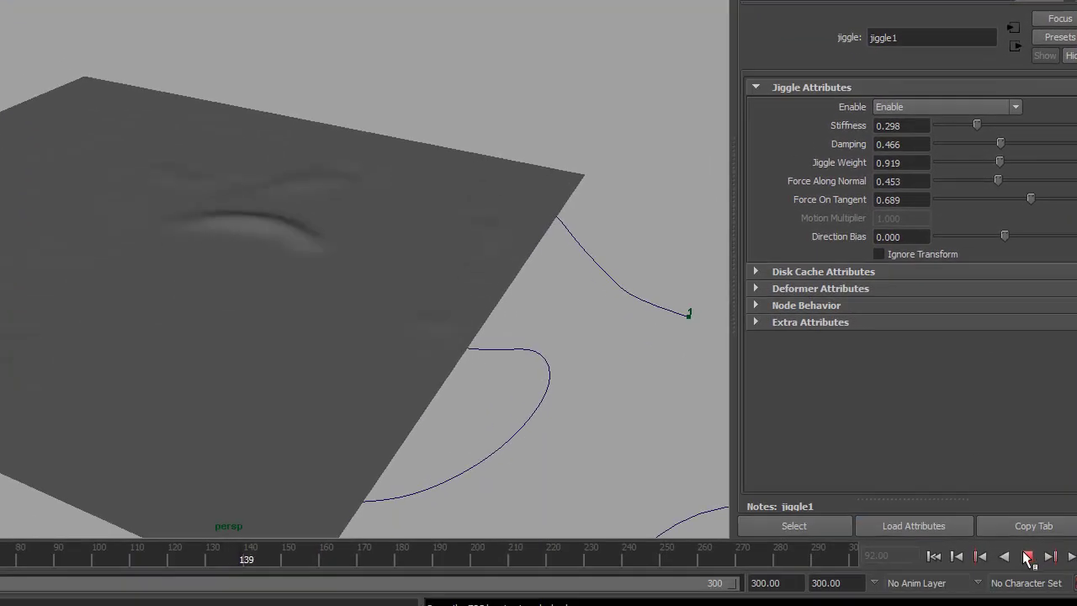
- Stop playback and lift one control vertex of the wire curve upward
{"action": "left_click", "coordinate": [1028, 557]}
{"action": "mouse_move", "coordinate": [610, 366]}
{"action": "left_mouse_down", "text": "alt"}
{"action": "mouse_move", "coordinate": [556, 312]}
{"action": "mouse_move", "coordinate": [577, 300]}
{"action": "mouse_move", "coordinate": [617, 312]}
{"action": "mouse_move", "coordinate": [586, 315]}
{"action": "left_mouse_up", "text": "alt"}
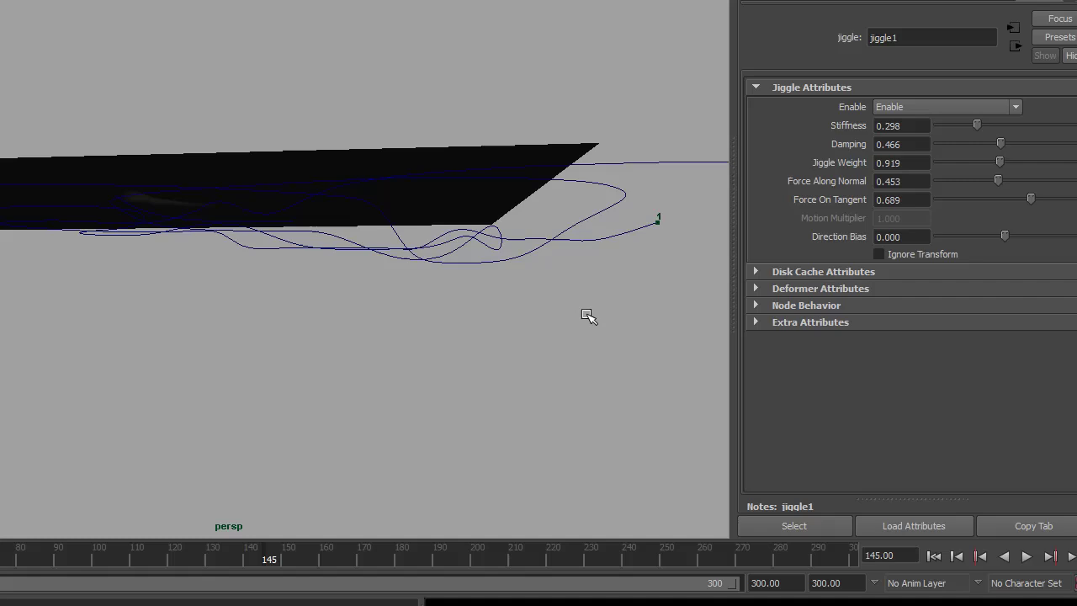
{"action": "left_click", "coordinate": [457, 251]}
{"action": "right_click_drag", "start_coordinate": [472, 249], "coordinate": [395, 249]}
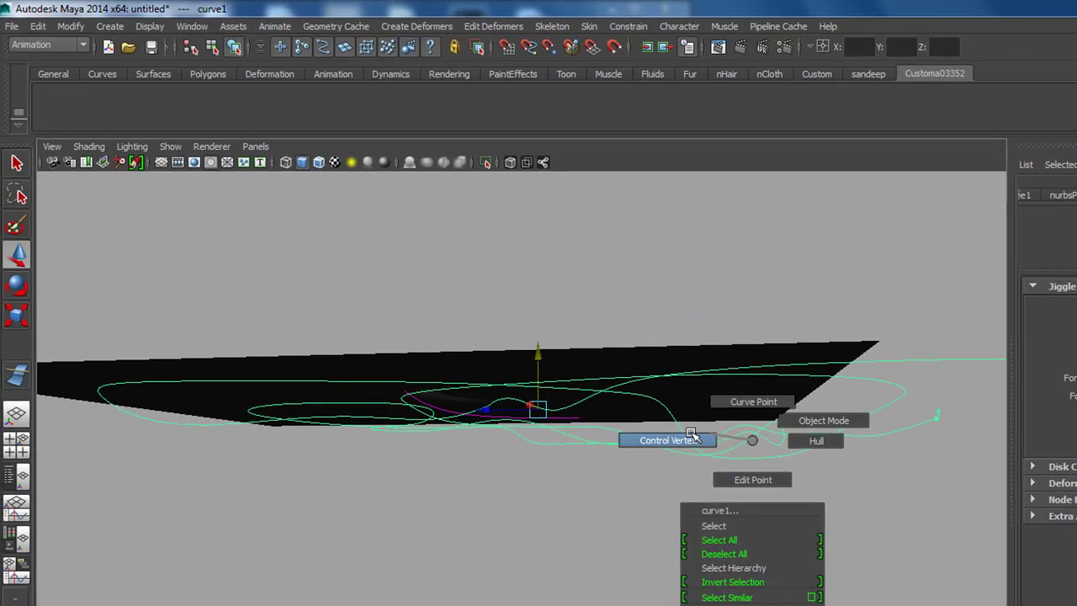
{"action": "mouse_move", "coordinate": [760, 467]}
{"action": "left_mouse_down", "text": "alt"}
{"action": "mouse_move", "coordinate": [698, 449]}
{"action": "mouse_move", "coordinate": [698, 463]}
{"action": "left_mouse_up", "text": "alt"}
{"action": "left_click", "coordinate": [661, 440]}
{"action": "left_click_drag", "start_coordinate": [673, 402], "coordinate": [673, 370]}
- Raise another wire-curve vertex and move two neighbouring vertices to reshape the curve
{"action": "left_click_drag", "start_coordinate": [743, 437], "coordinate": [747, 413], "text": "alt"}
{"action": "left_click", "coordinate": [744, 389]}
{"action": "mouse_move", "coordinate": [740, 347]}
{"action": "left_mouse_down"}
{"action": "mouse_move", "coordinate": [743, 336]}
{"action": "mouse_move", "coordinate": [460, 447]}
{"action": "mouse_move", "coordinate": [480, 465]}
{"action": "mouse_move", "coordinate": [477, 431]}
{"action": "left_mouse_up"}
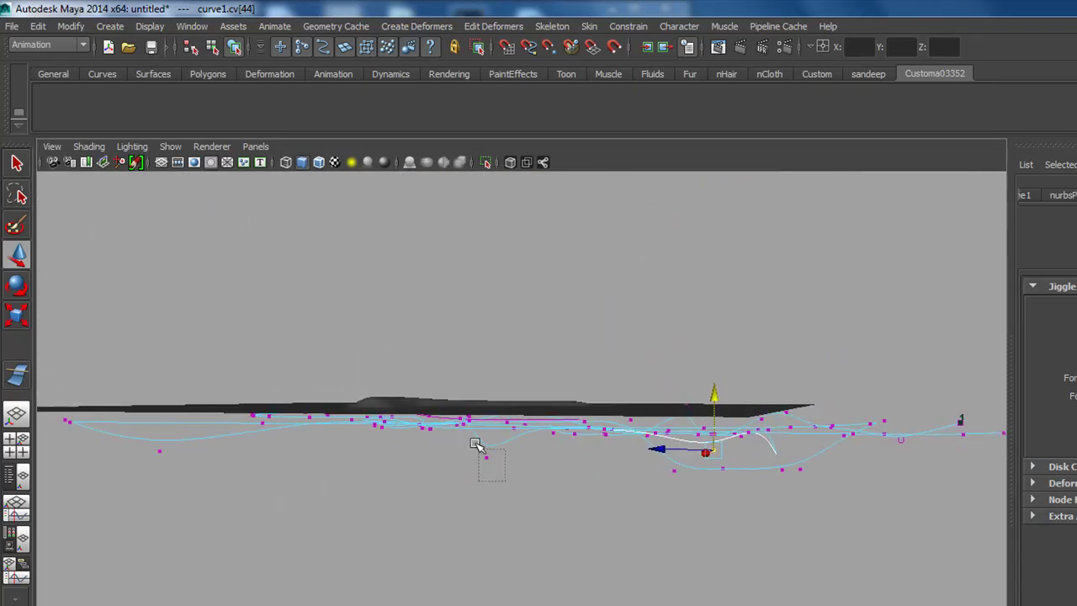
{"action": "left_click_drag", "start_coordinate": [493, 381], "coordinate": [713, 513], "text": "alt"}
{"action": "left_click_drag", "start_coordinate": [656, 469], "coordinate": [656, 464]}
{"action": "mouse_move", "coordinate": [703, 421]}
{"action": "left_mouse_down"}
{"action": "mouse_move", "coordinate": [480, 444]}
{"action": "mouse_move", "coordinate": [480, 374]}
{"action": "mouse_move", "coordinate": [460, 556]}
{"action": "mouse_move", "coordinate": [470, 552]}
{"action": "left_mouse_up"}
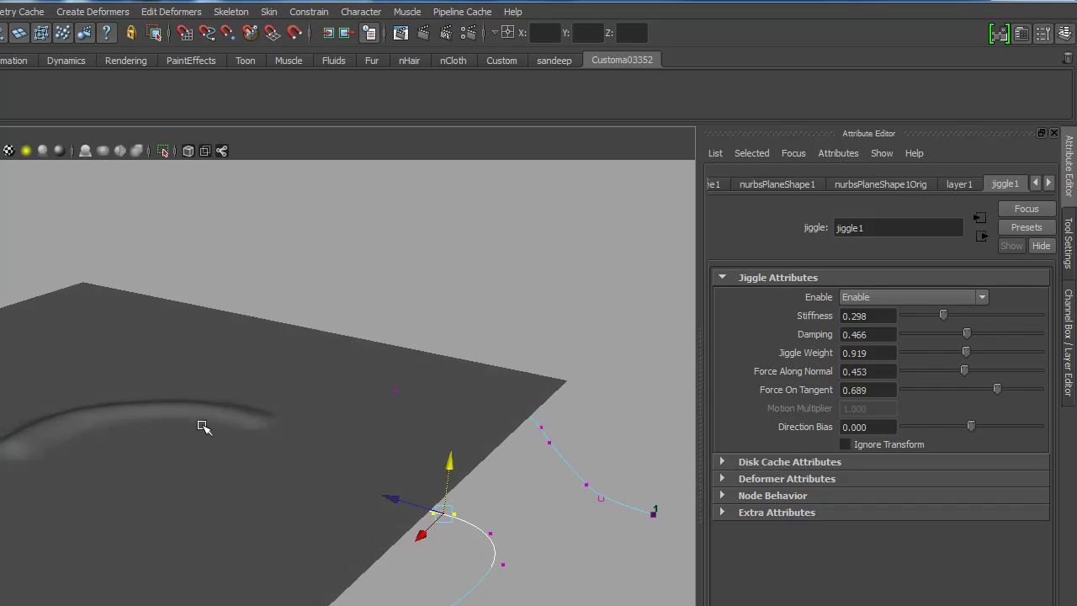
{"action": "mouse_move", "coordinate": [202, 427]}
{"action": "left_mouse_down", "text": "alt"}
{"action": "mouse_move", "coordinate": [337, 512]}
{"action": "mouse_move", "coordinate": [313, 490]}
{"action": "left_mouse_up", "text": "alt"}
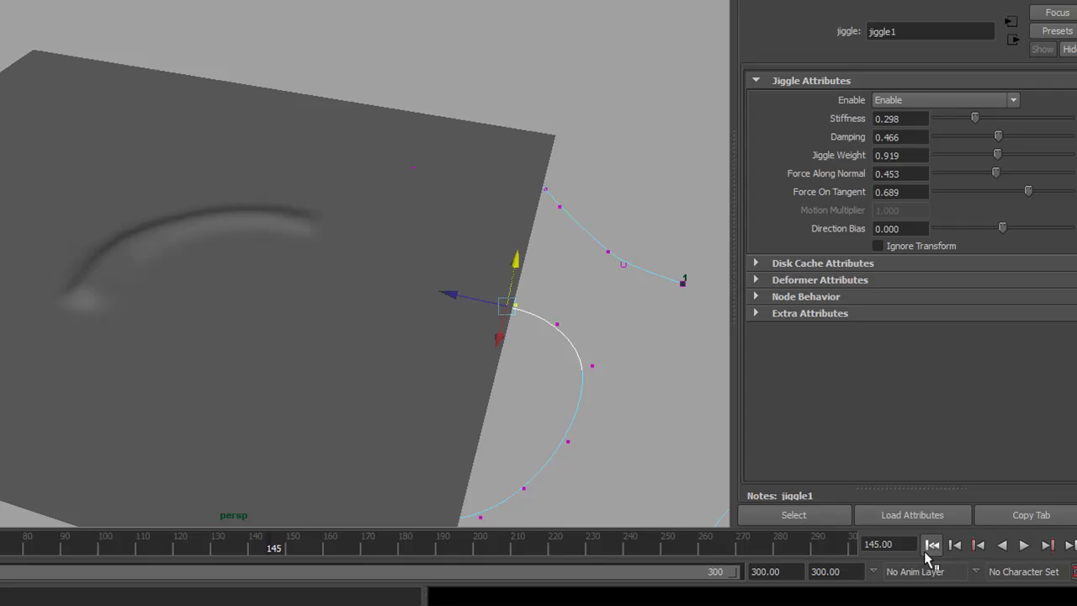
- Replay the animation from frame 1 to watch the retuned ripples
{"action": "left_click", "coordinate": [929, 547]}
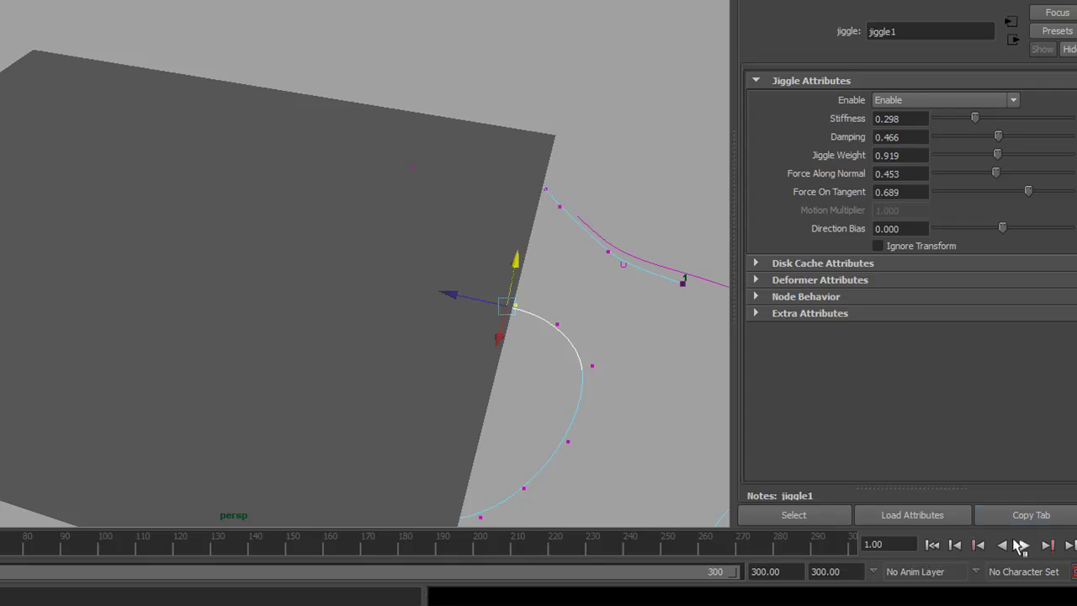
{"action": "left_click", "coordinate": [1021, 545]}
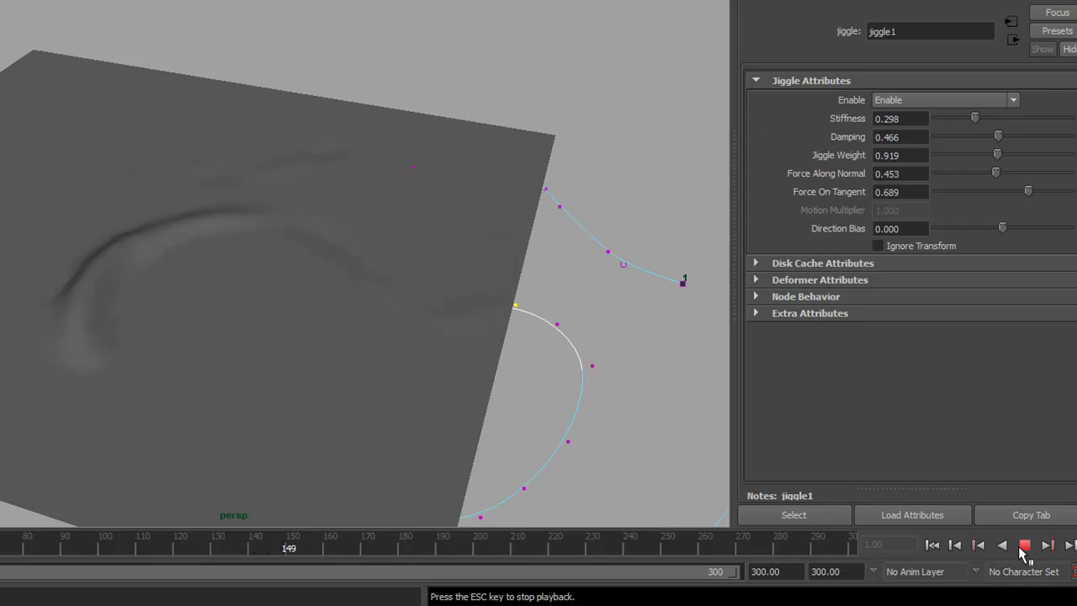
{"action": "left_click", "coordinate": [1024, 547]}
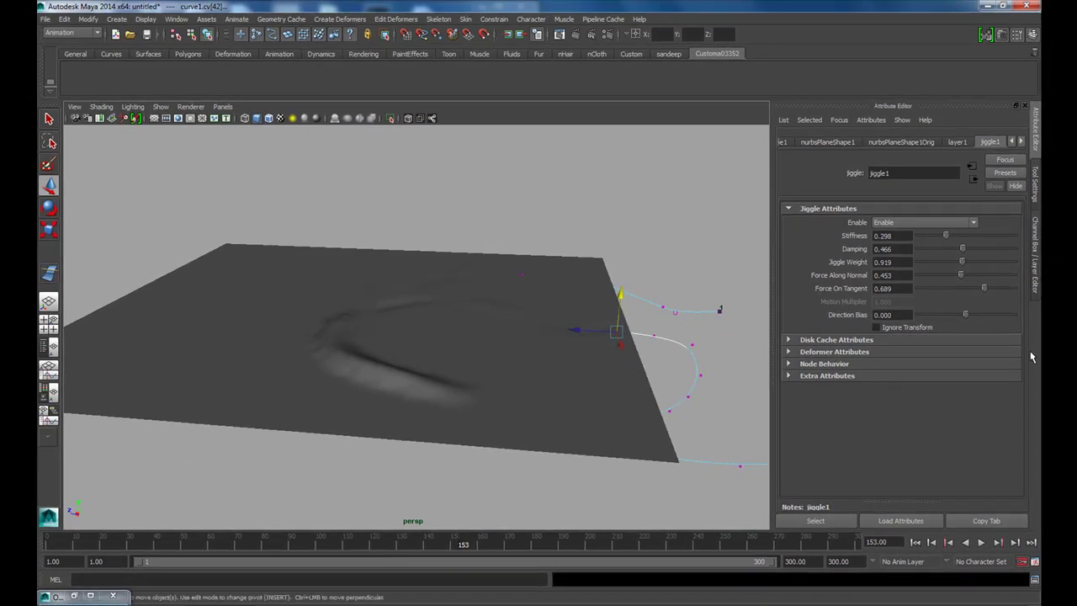
- Open the Channel Box and select duplicatedCurve1, undoing an accidental lift of the curve
{"action": "left_click", "coordinate": [1034, 252]}
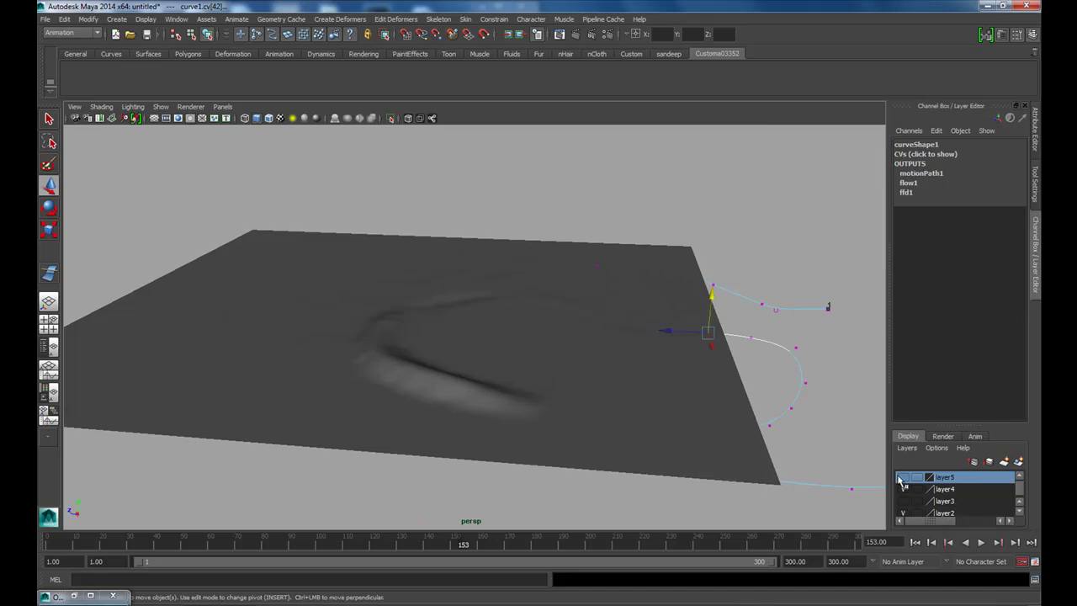
{"action": "left_click_drag", "start_coordinate": [407, 327], "coordinate": [418, 329], "text": "alt"}
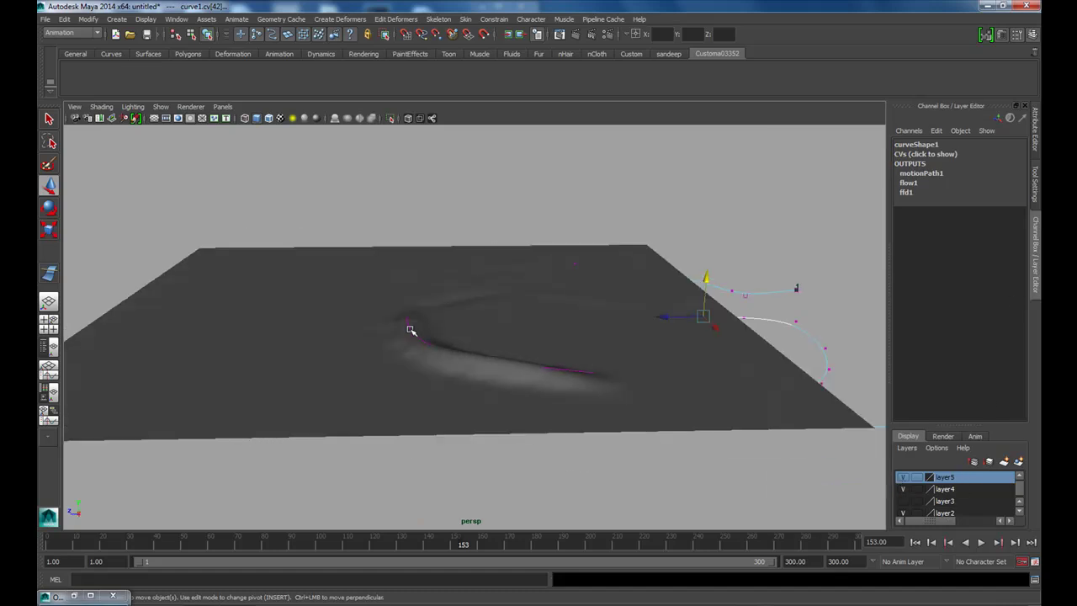
{"action": "left_click", "coordinate": [411, 330]}
{"action": "left_click_drag", "start_coordinate": [502, 264], "coordinate": [508, 252]}
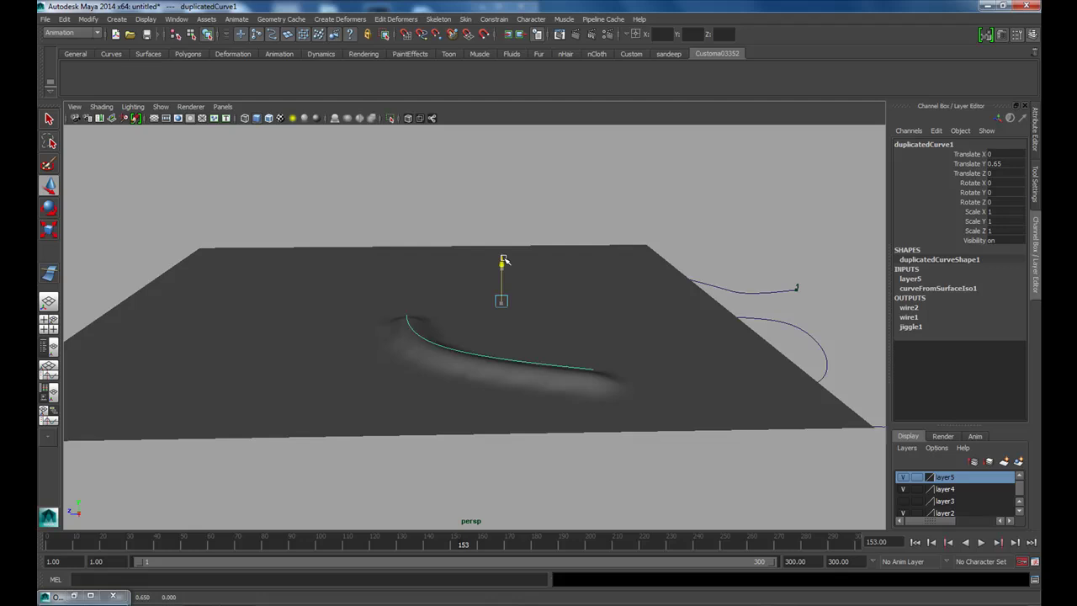
{"action": "key", "text": "ctrl+z"}
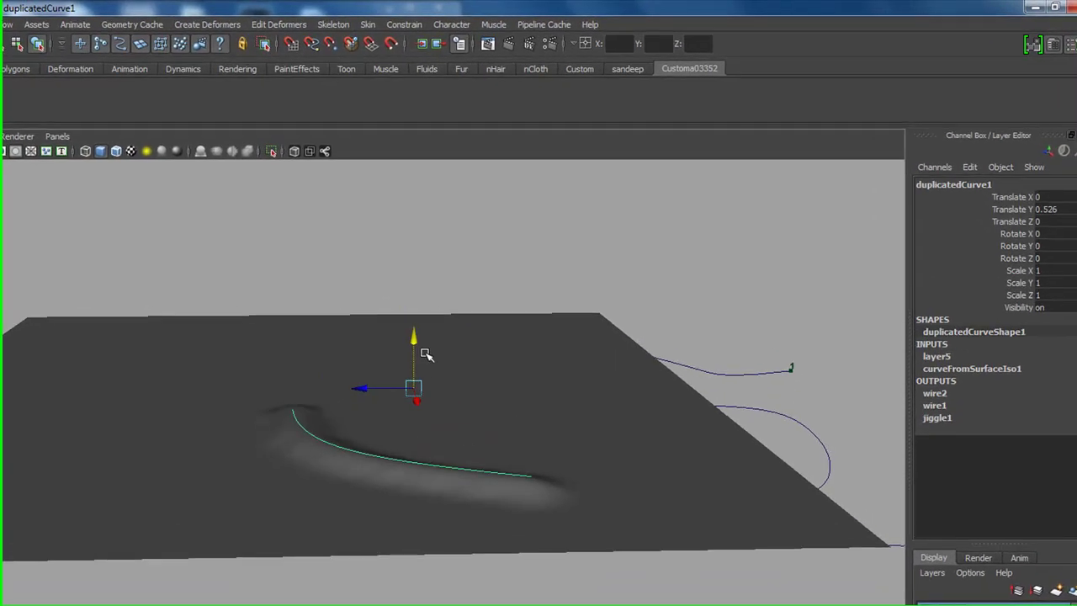
{"action": "left_click", "coordinate": [858, 446]}
{"action": "left_click", "coordinate": [468, 471]}
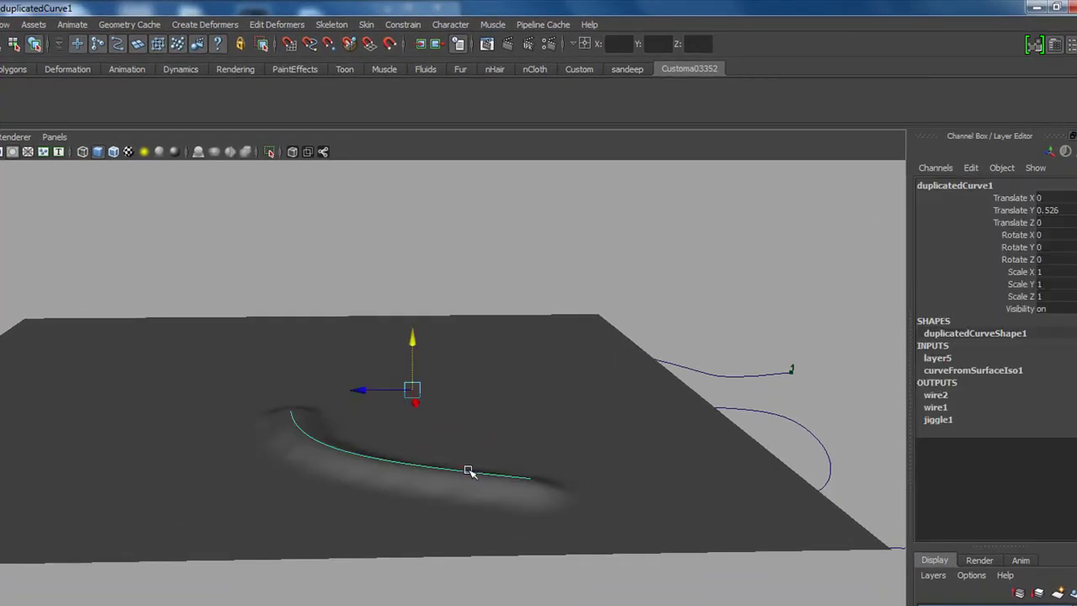
- Expand wire2 and inspect its Local Influence, Tension and Crossing Effect
{"action": "left_click", "coordinate": [936, 394]}
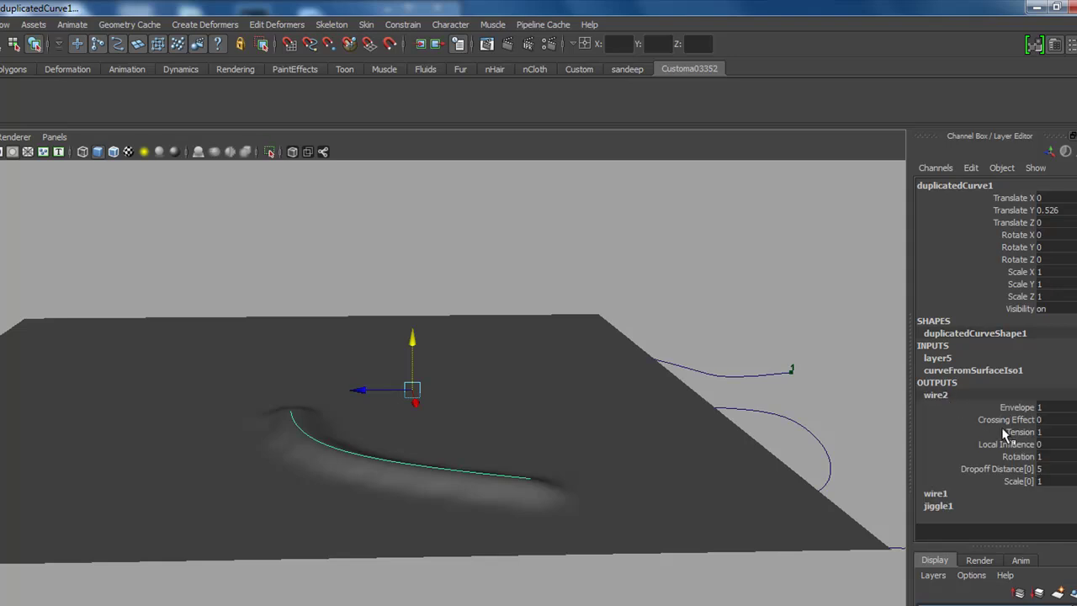
{"action": "left_click", "coordinate": [1017, 445]}
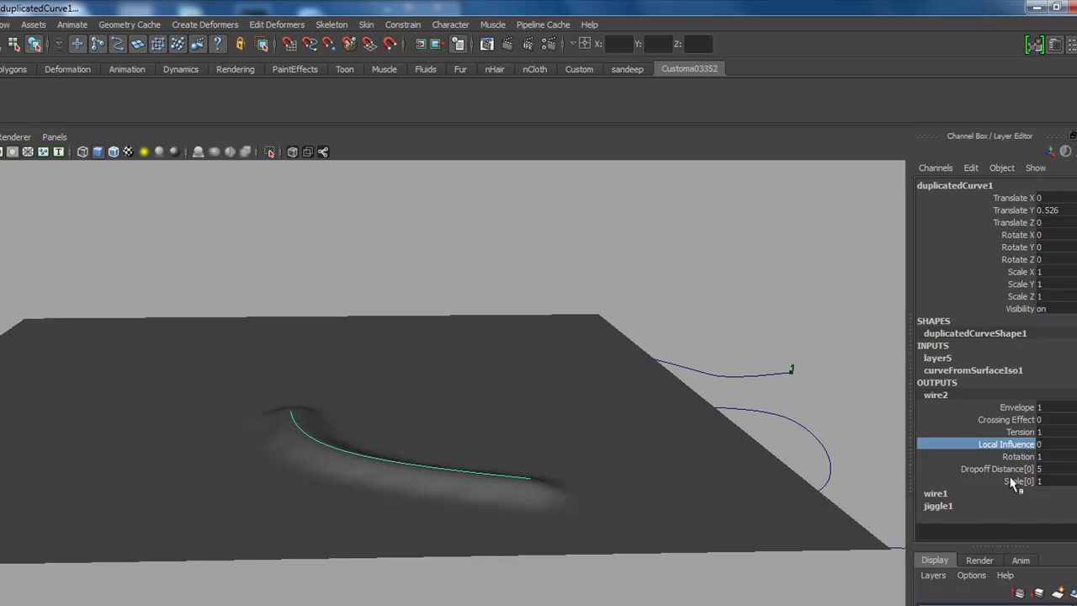
{"action": "left_click", "coordinate": [1021, 431]}
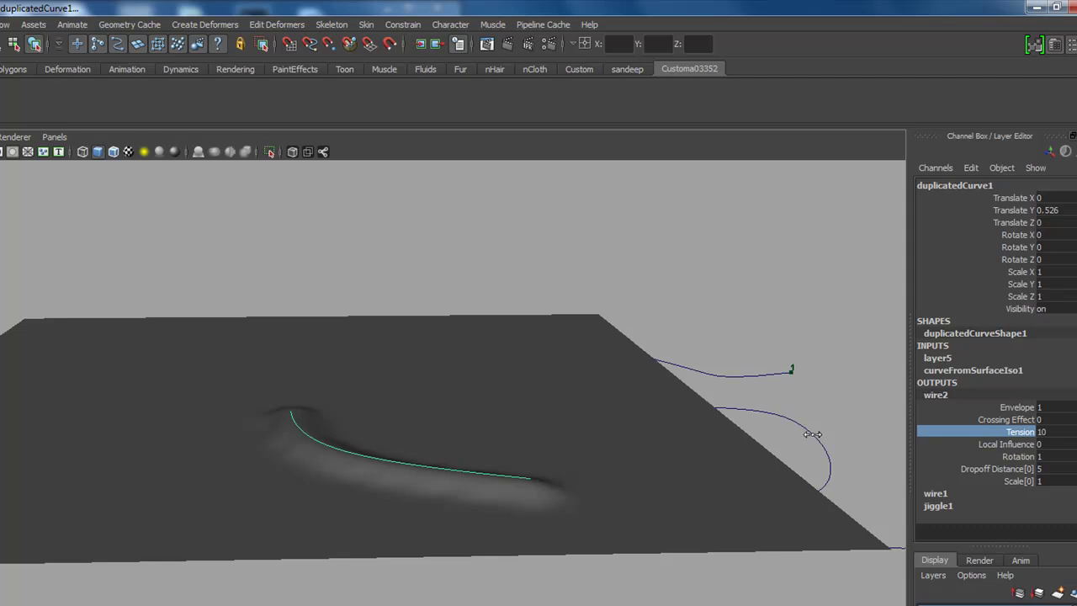
{"action": "left_click", "coordinate": [1012, 420]}
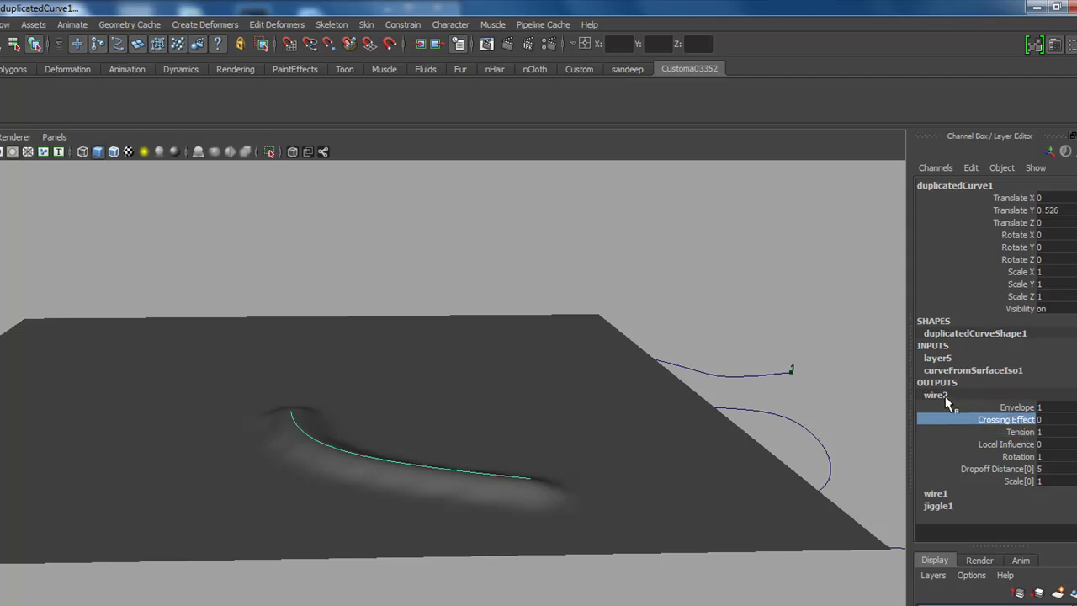
- Set wire1 Tension to 10, with Crossing Effect and Local Influence at 0
{"action": "left_click", "coordinate": [942, 494]}
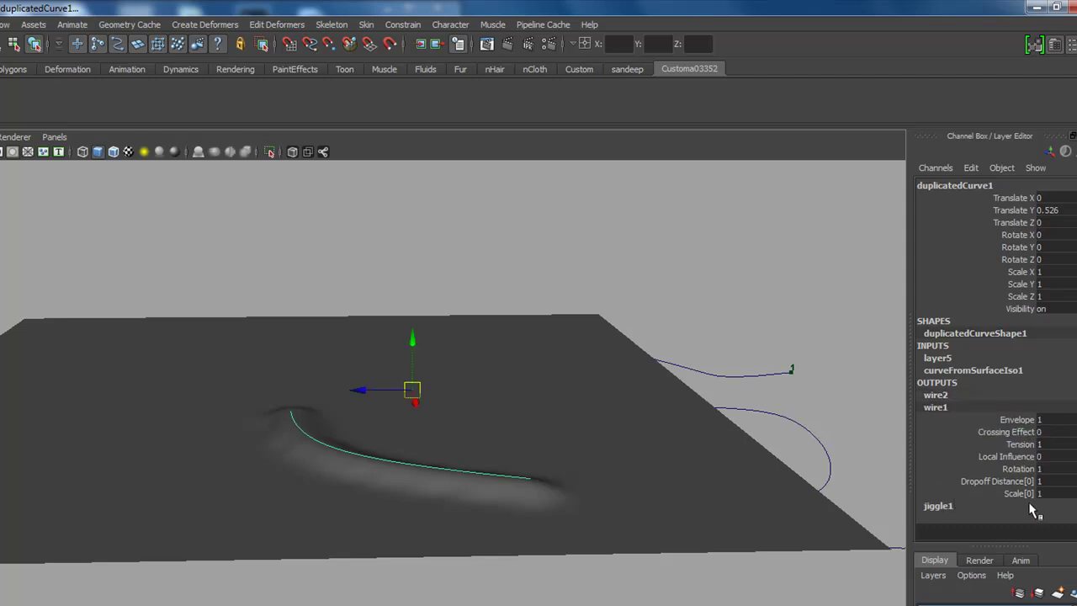
{"action": "left_click", "coordinate": [1023, 431]}
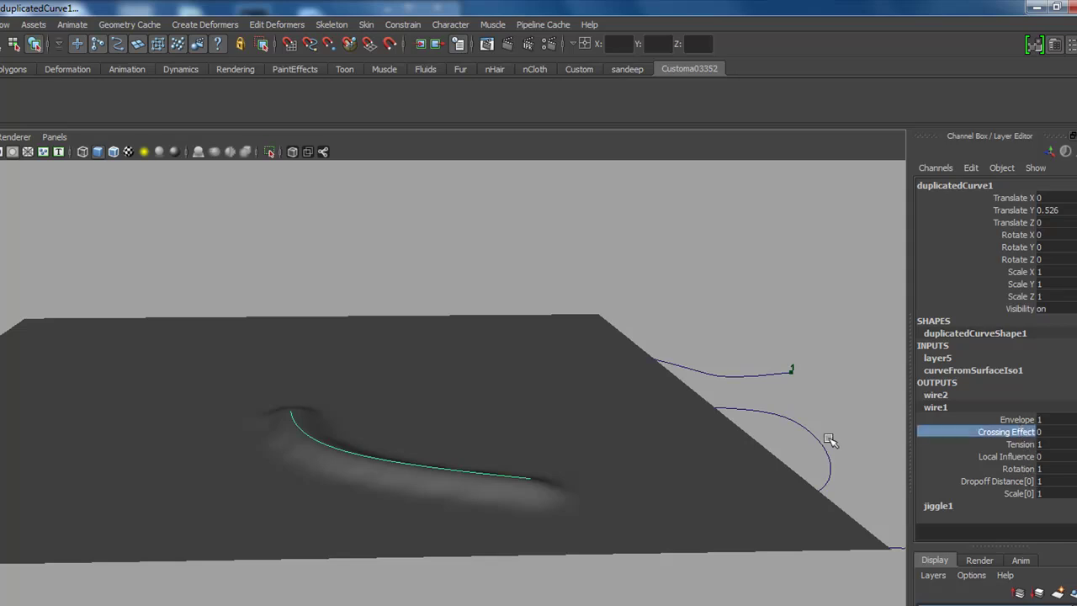
{"action": "left_click", "coordinate": [1027, 457]}
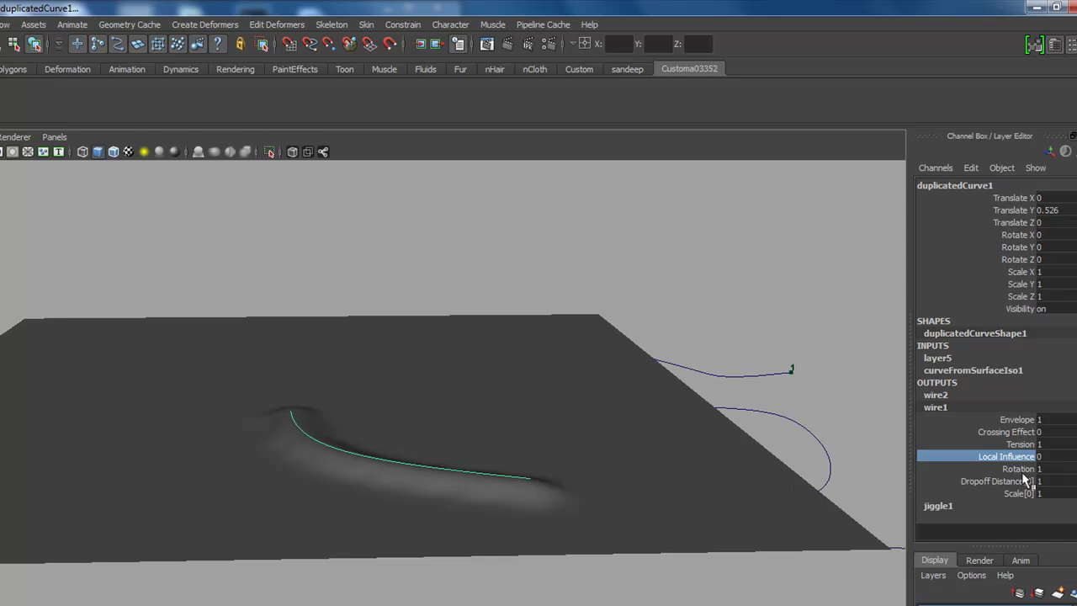
{"action": "left_click", "coordinate": [1028, 432]}
{"action": "left_click", "coordinate": [1026, 444]}
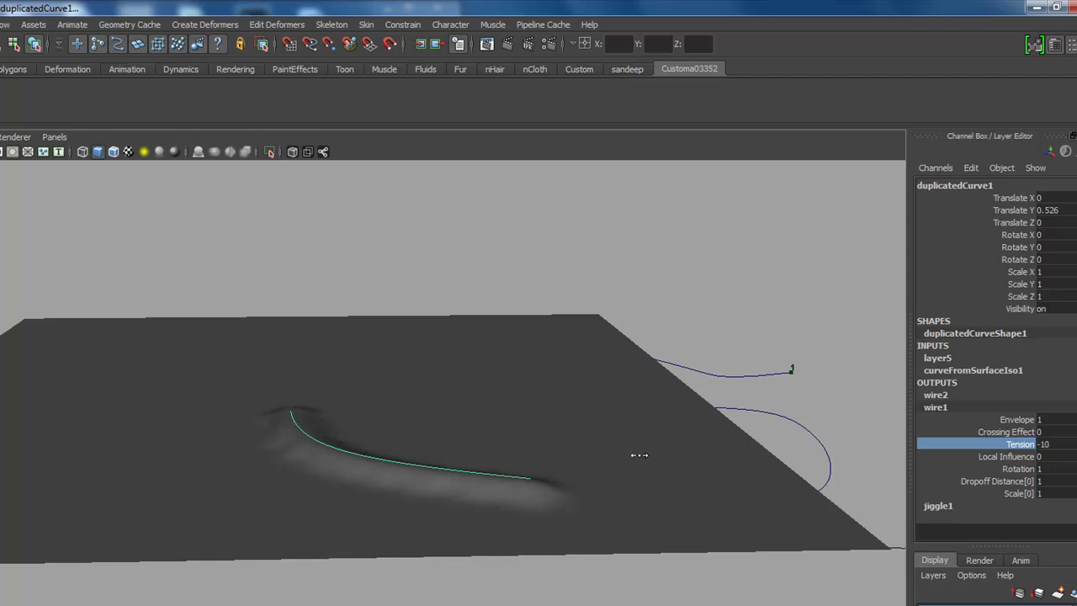
{"action": "left_click_drag", "start_coordinate": [738, 490], "coordinate": [572, 503], "text": "alt"}
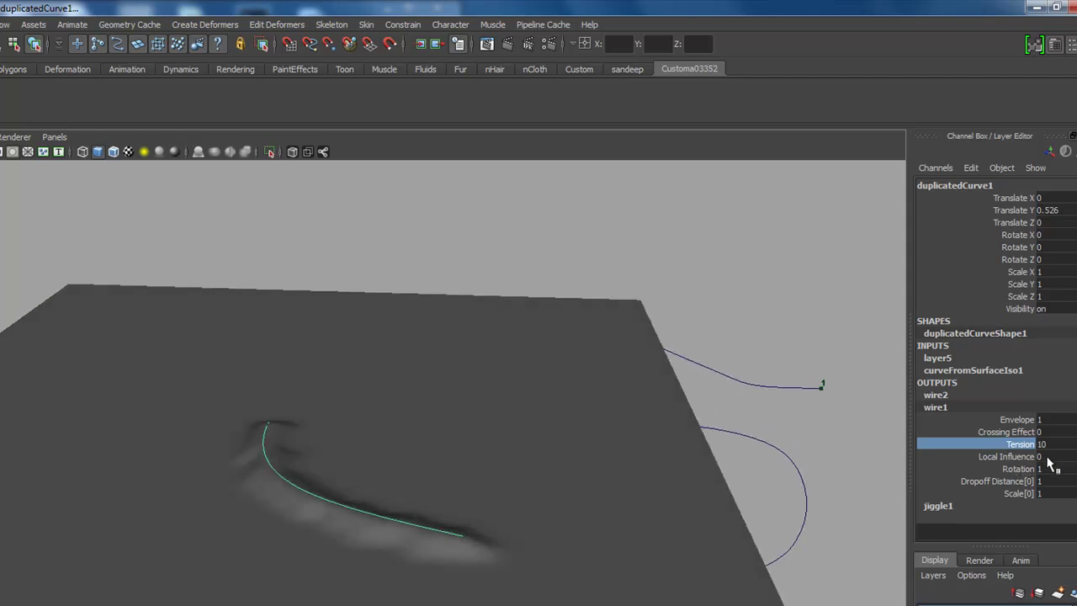
- Orbit to an edge-on view and select the base wire duplicatedCurve1BaseWire
{"action": "left_click_drag", "start_coordinate": [655, 431], "coordinate": [618, 454], "text": "alt"}
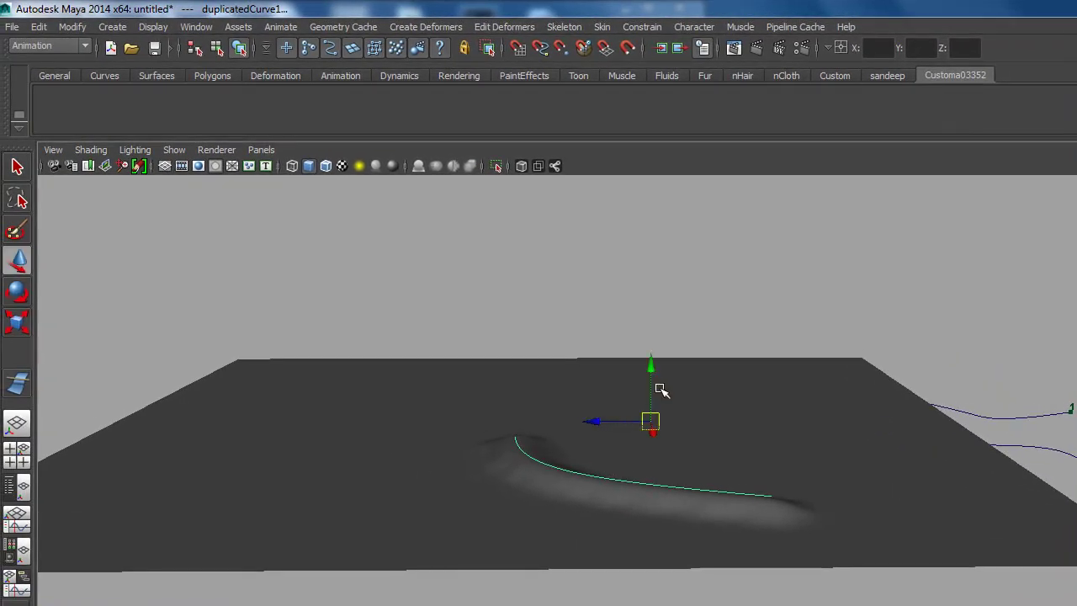
{"action": "left_click_drag", "start_coordinate": [660, 390], "coordinate": [656, 357], "text": "alt"}
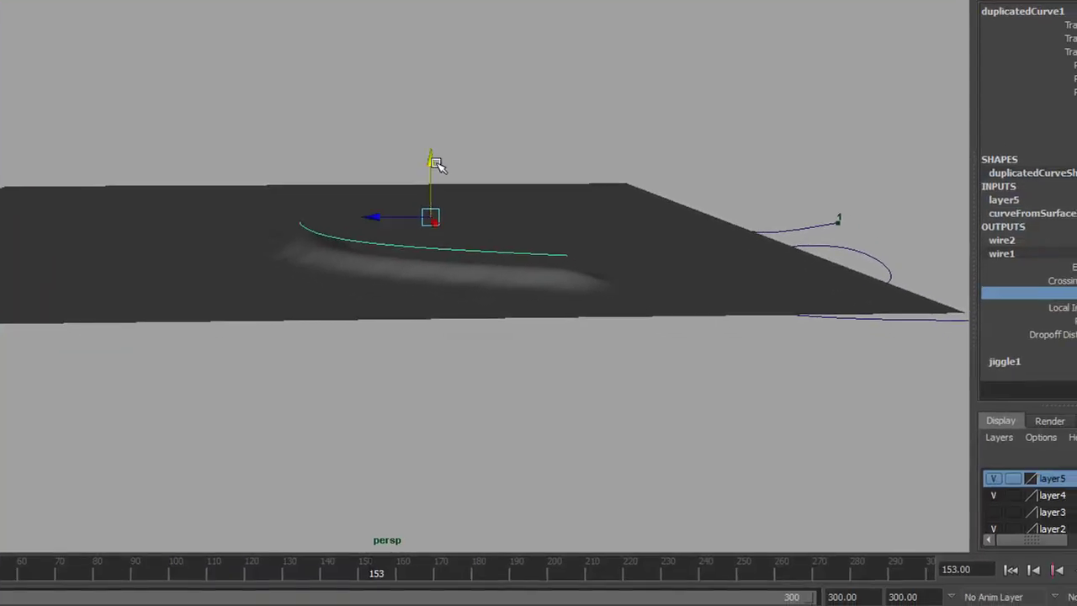
{"action": "mouse_move", "coordinate": [435, 163]}
{"action": "left_mouse_down", "text": "alt"}
{"action": "mouse_move", "coordinate": [456, 312]}
{"action": "mouse_move", "coordinate": [476, 361]}
{"action": "mouse_move", "coordinate": [424, 260]}
{"action": "mouse_move", "coordinate": [325, 177]}
{"action": "left_mouse_up", "text": "alt"}
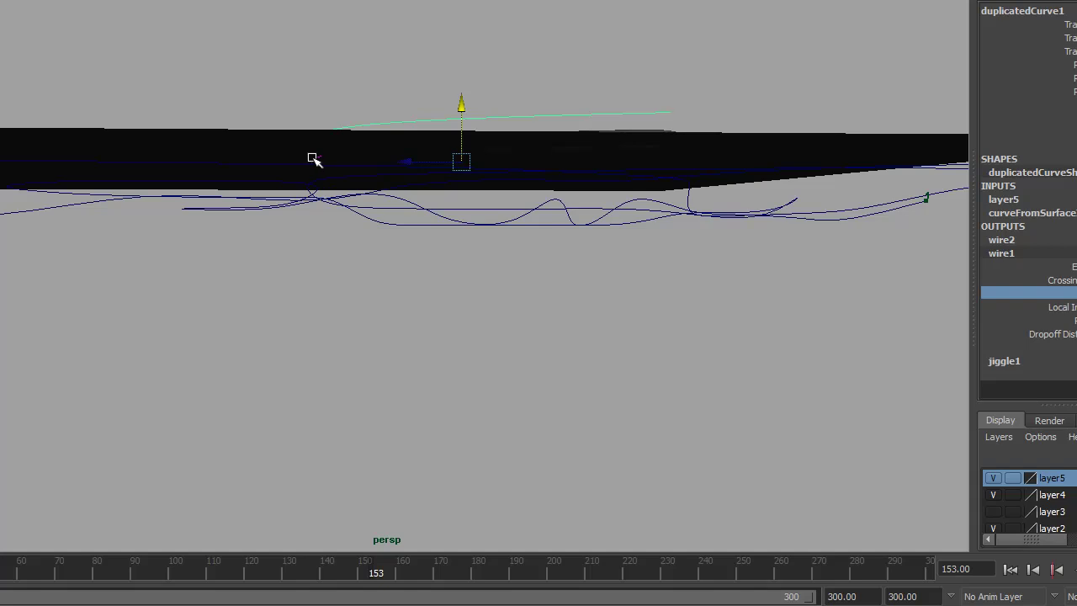
{"action": "left_click", "coordinate": [313, 159]}
{"action": "mouse_move", "coordinate": [498, 138]}
{"action": "left_mouse_down", "text": "alt"}
{"action": "mouse_move", "coordinate": [474, 173]}
{"action": "mouse_move", "coordinate": [464, 139]}
{"action": "mouse_move", "coordinate": [465, 156]}
{"action": "left_mouse_up", "text": "alt"}
{"action": "left_click_drag", "start_coordinate": [470, 305], "coordinate": [459, 313], "text": "alt"}
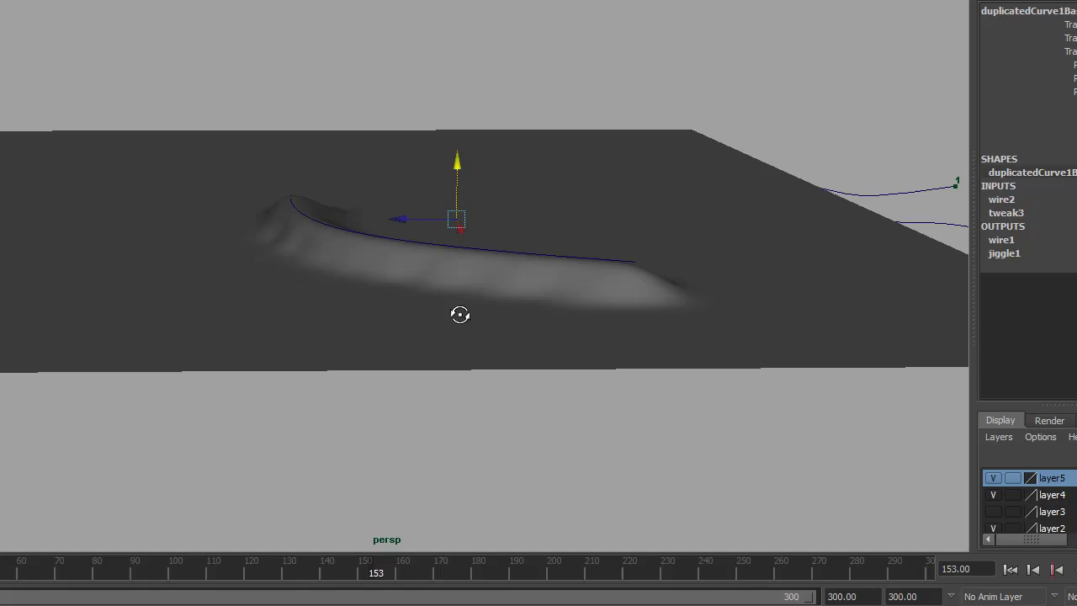
- Play from frame 1 to 187, orbiting to watch the sharpened groove travel
{"action": "left_click", "coordinate": [1010, 569]}
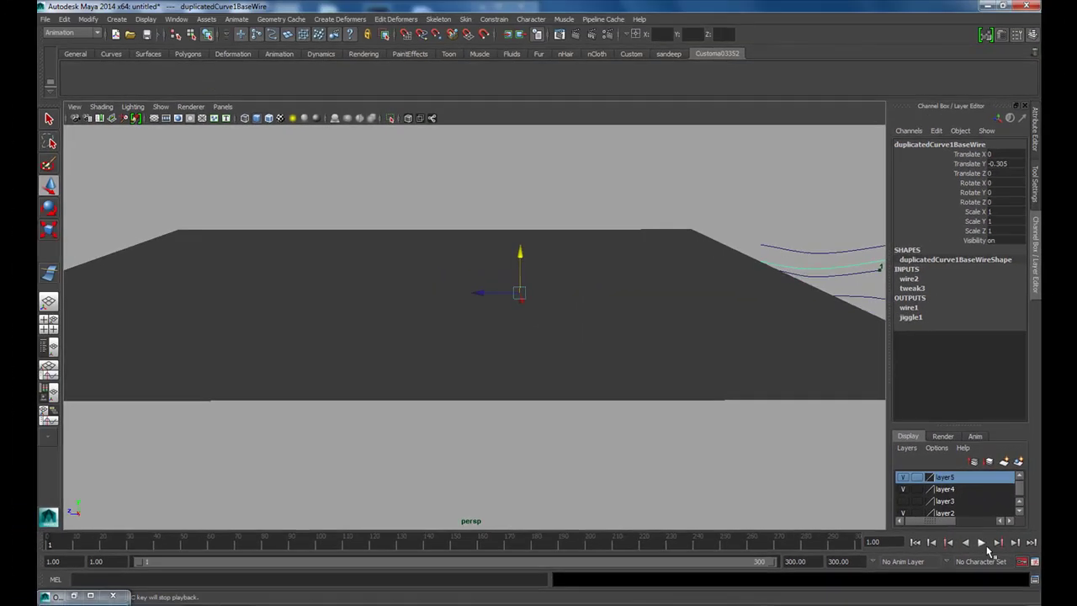
{"action": "left_click", "coordinate": [981, 543]}
{"action": "mouse_move", "coordinate": [668, 406]}
{"action": "left_mouse_down", "text": "alt"}
{"action": "mouse_move", "coordinate": [637, 416]}
{"action": "mouse_move", "coordinate": [767, 314]}
{"action": "left_mouse_up", "text": "alt"}
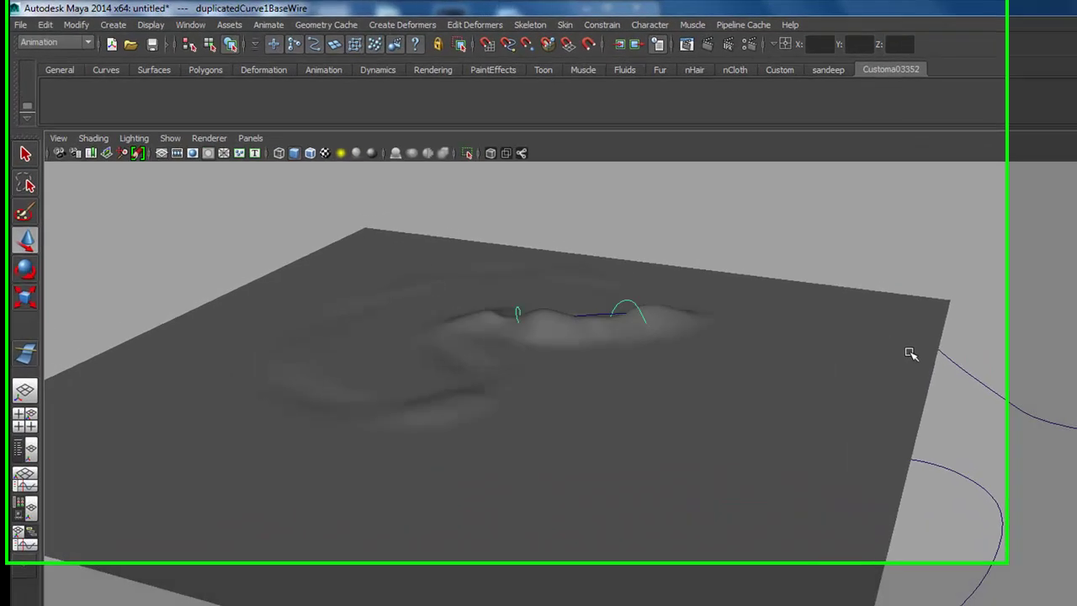
{"action": "left_click_drag", "start_coordinate": [732, 272], "coordinate": [709, 288], "text": "alt"}
{"action": "left_click_drag", "start_coordinate": [943, 403], "coordinate": [952, 413], "text": "alt"}
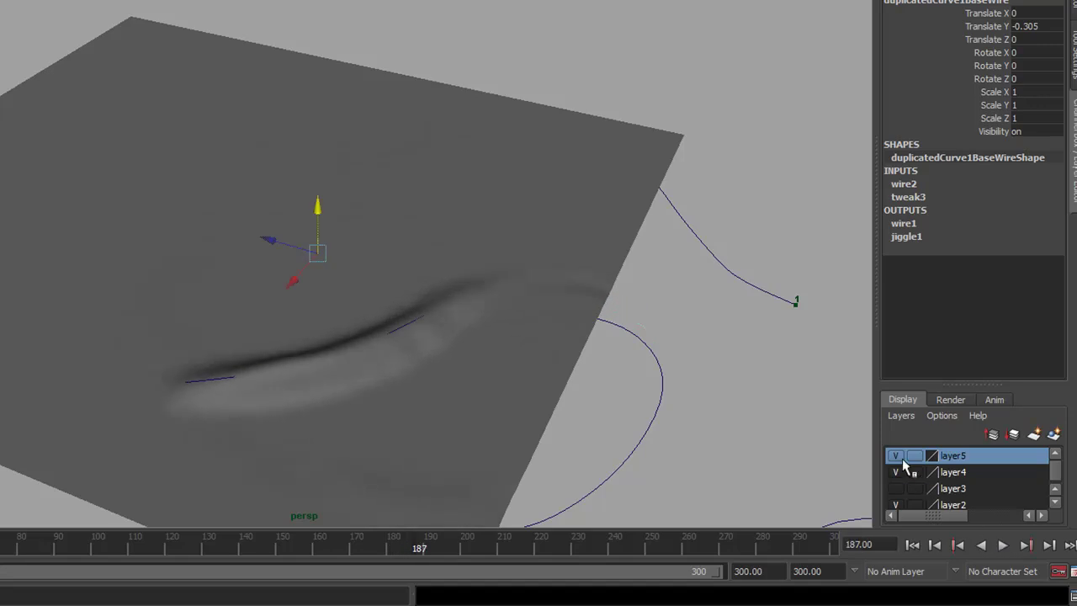
- Hide layer5's wire curves, then play the animation from frame 1, stopping at frame 298
{"action": "left_click", "coordinate": [924, 544]}
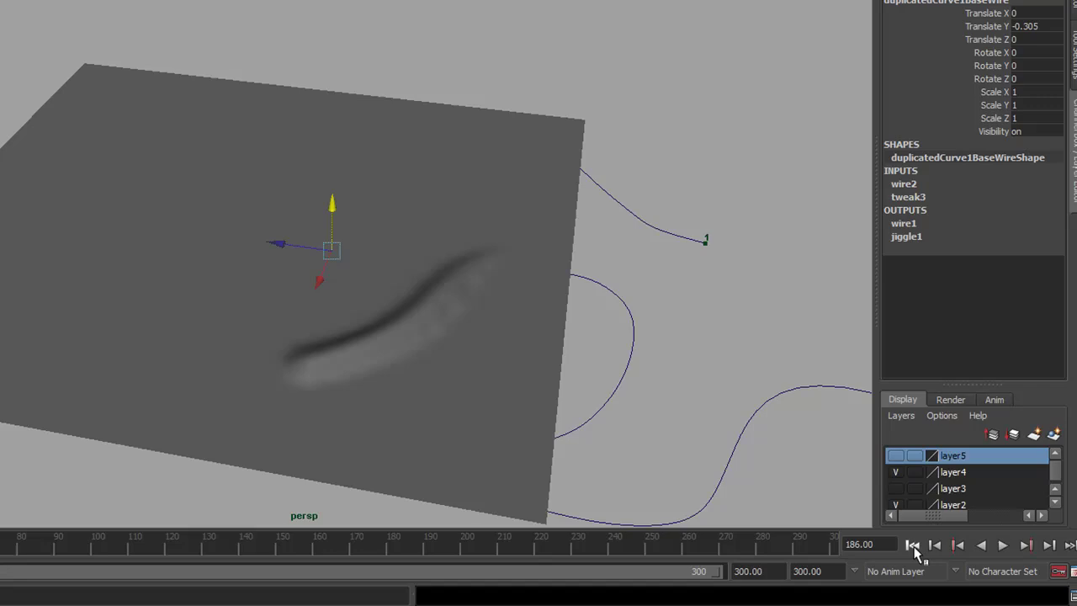
{"action": "left_click", "coordinate": [913, 545]}
{"action": "left_click", "coordinate": [1003, 545]}
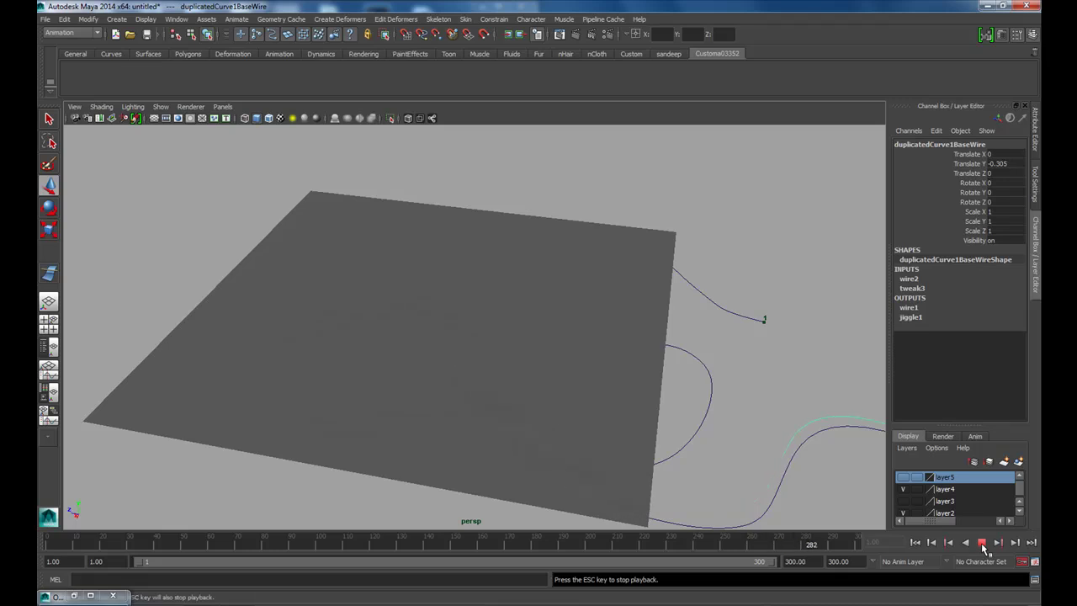
{"action": "left_click", "coordinate": [981, 543]}
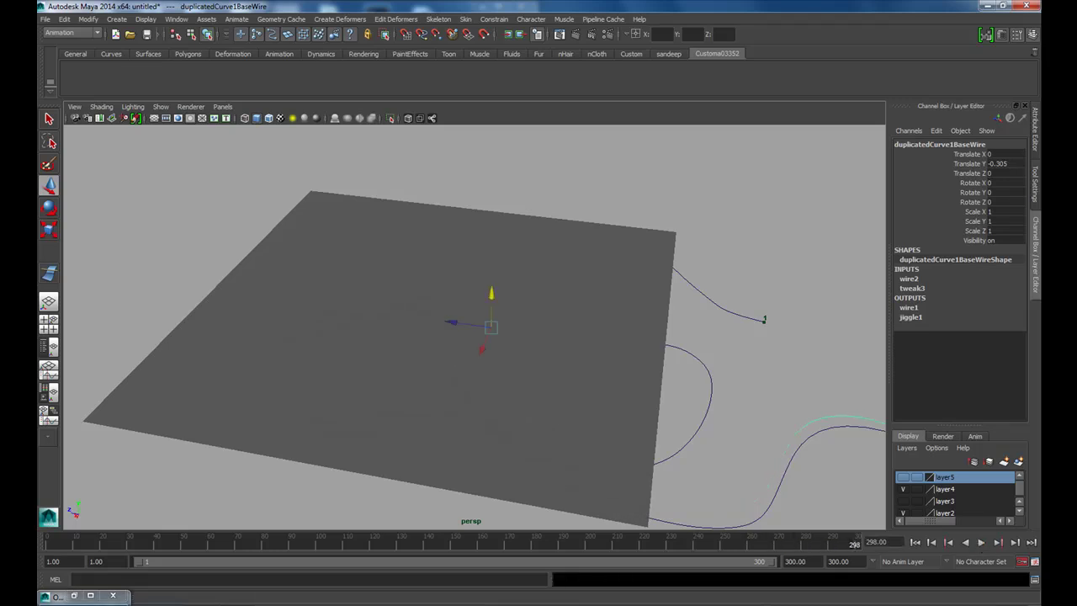
{"action": "left_click", "coordinate": [932, 602]}
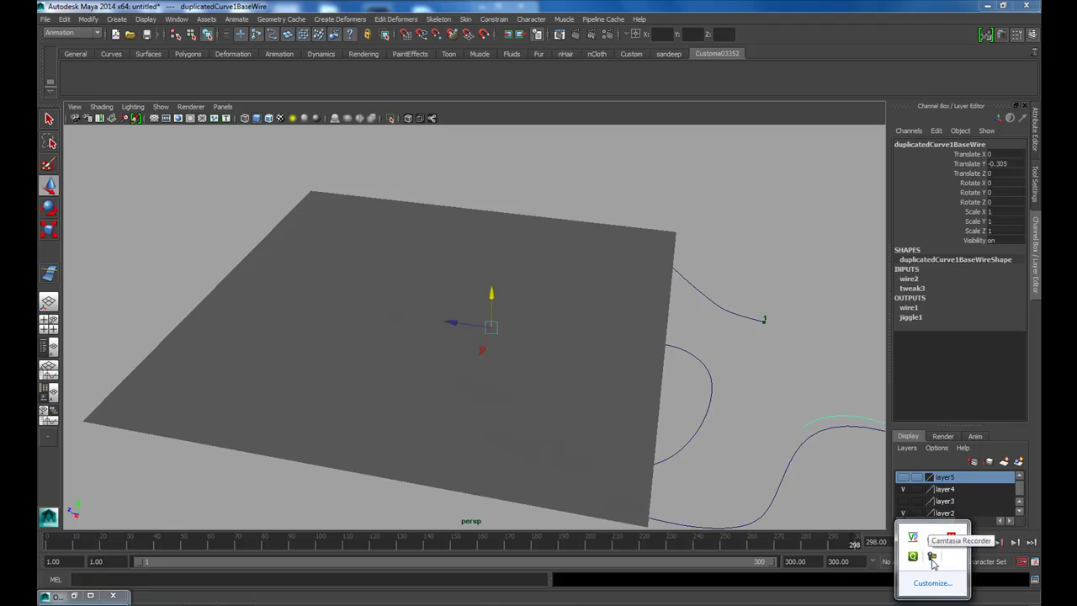